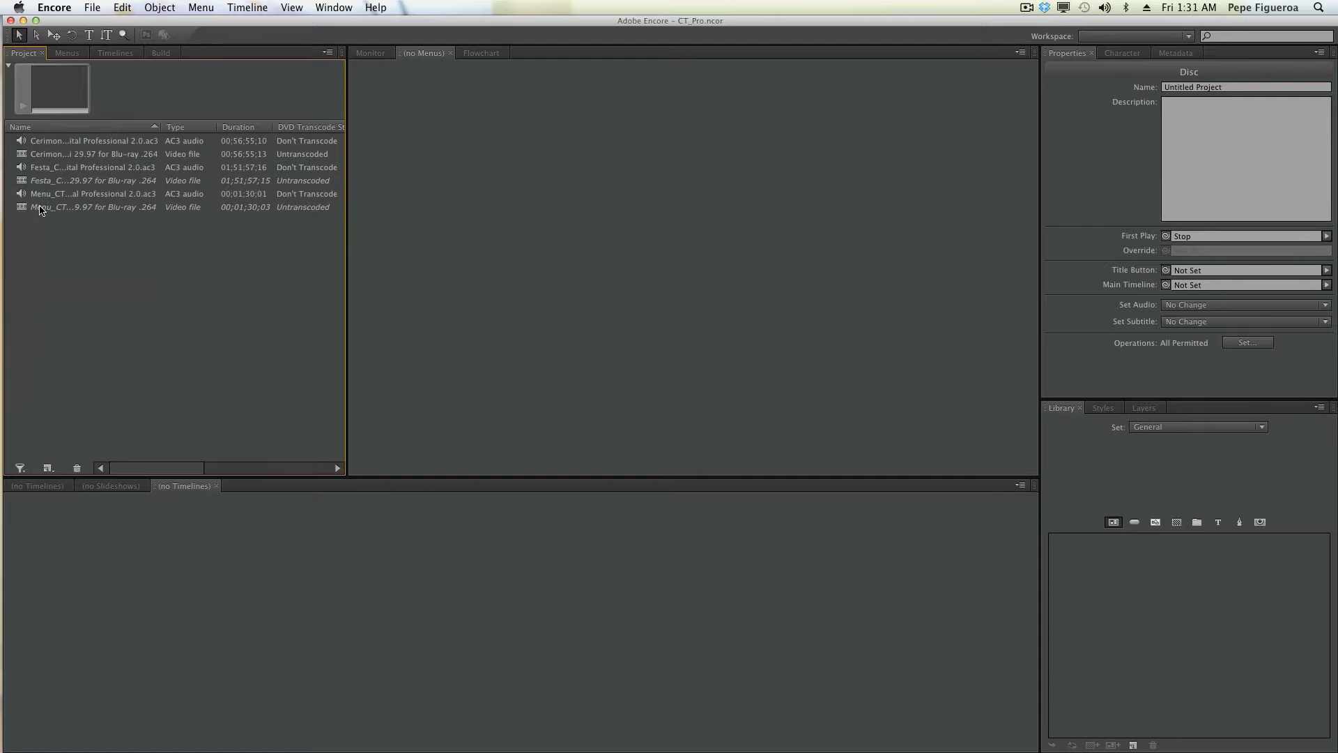
Examine the imported AC3 audio and .264 video assets for the menu, Festa and Cerimonia
{"action": "left_click", "coordinate": [42, 194]}
{"action": "left_click", "coordinate": [42, 179]}
{"action": "left_click", "coordinate": [42, 168]}
{"action": "left_click", "coordinate": [41, 154]}
{"action": "left_click", "coordinate": [42, 140]}
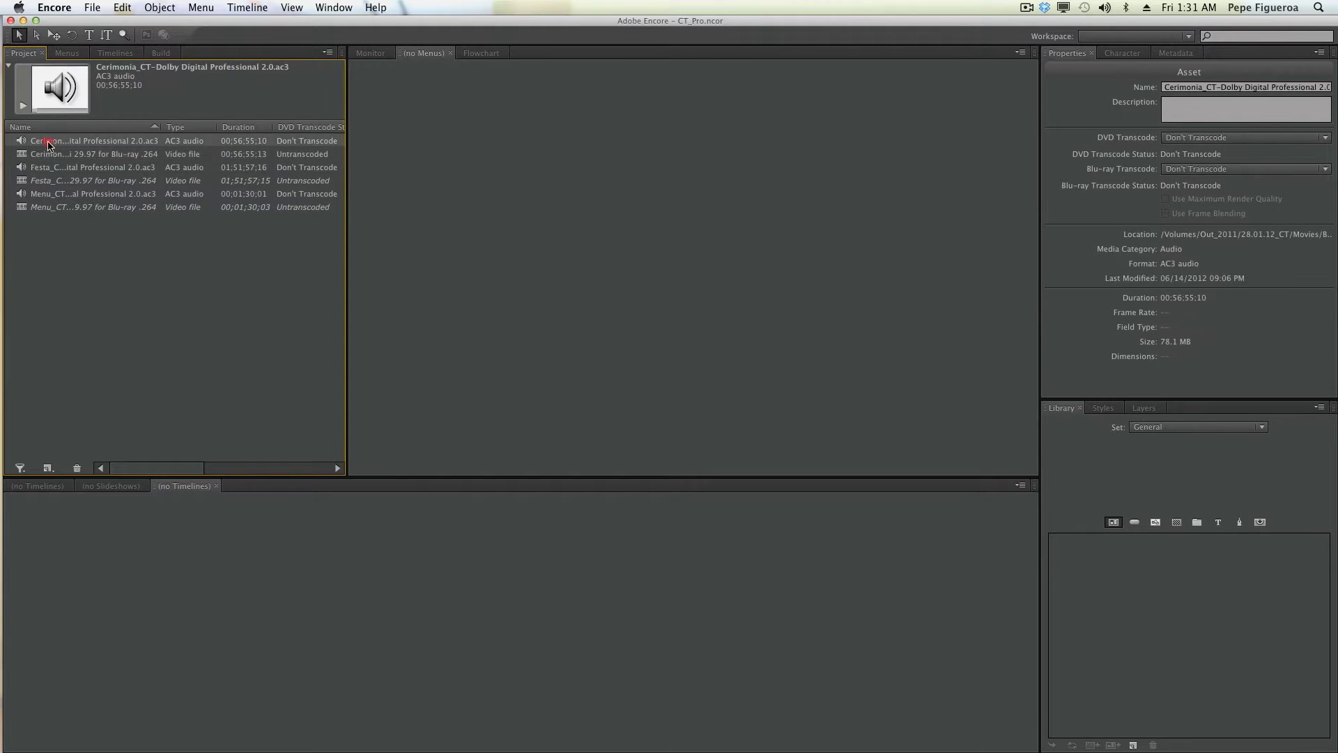
{"action": "left_click", "coordinate": [102, 302]}
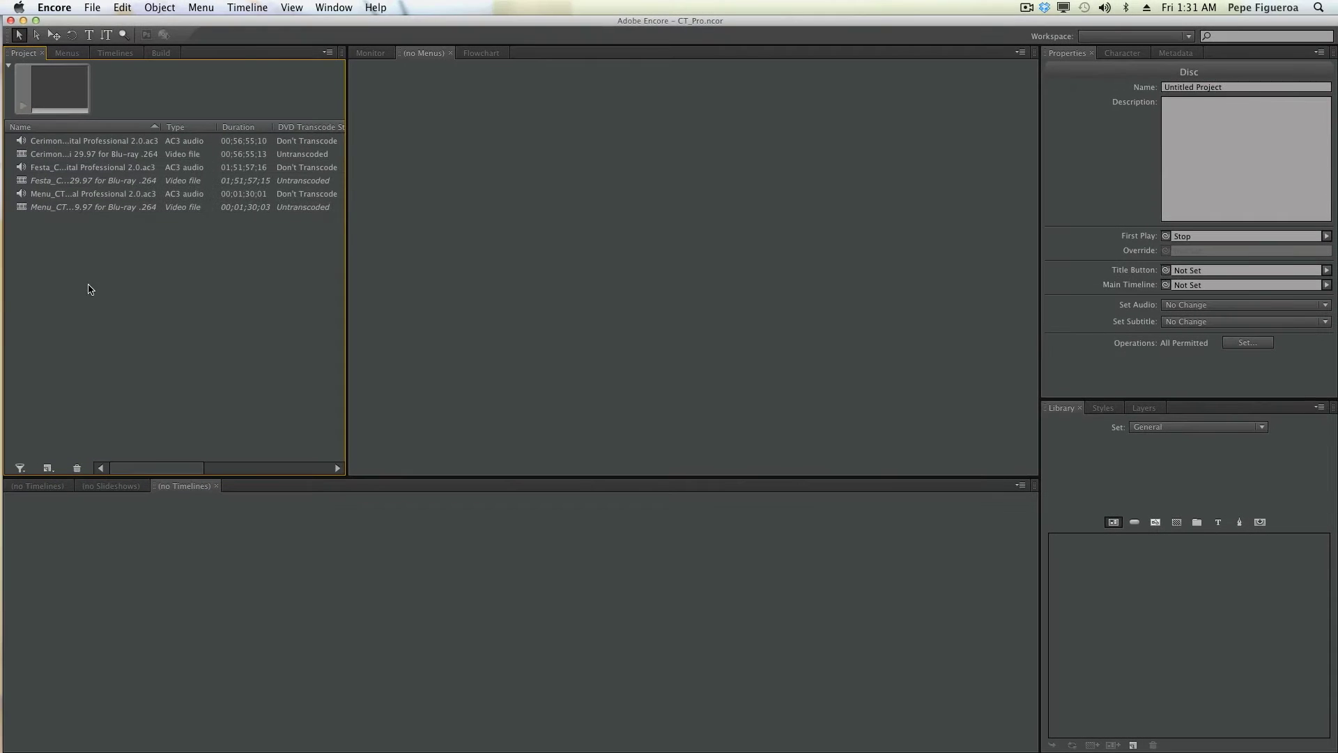
Create a new blank menu in the project and rename it Menu
{"action": "right_click", "coordinate": [125, 302]}
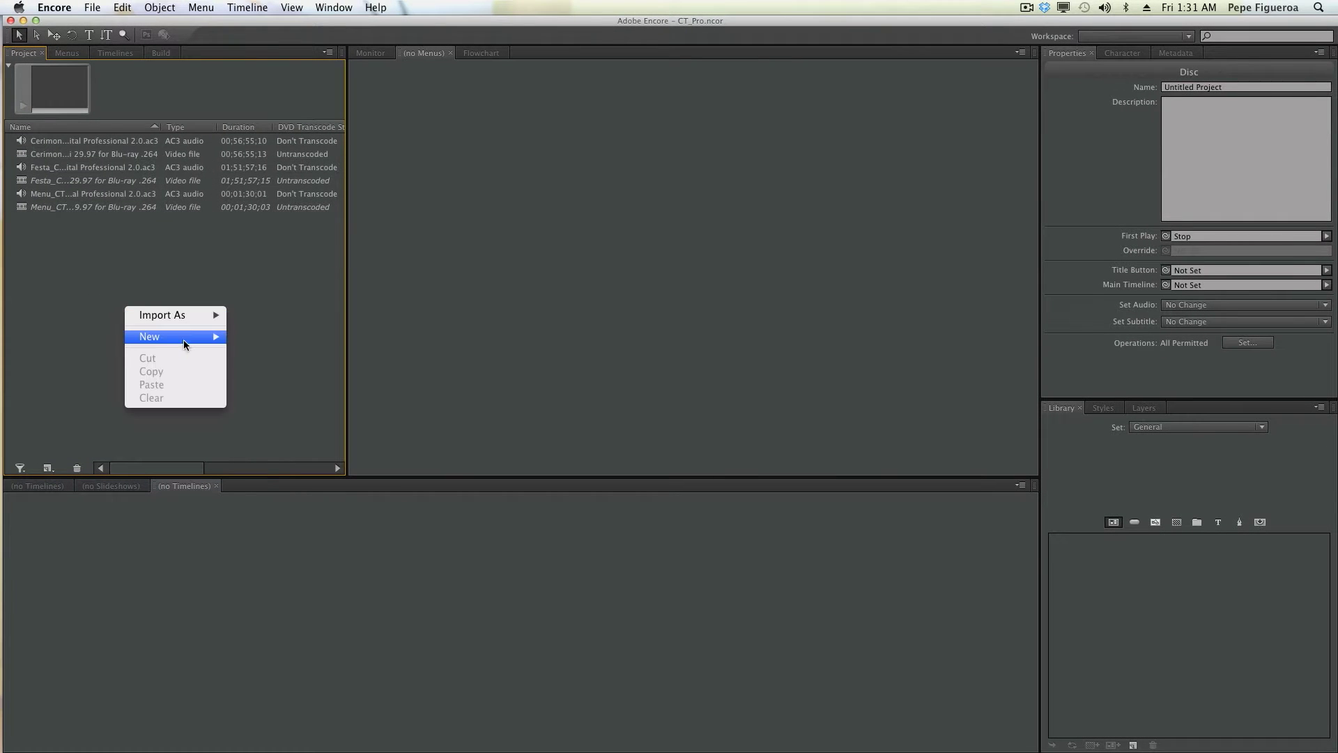
{"action": "mouse_move", "coordinate": [187, 339]}
{"action": "left_click", "coordinate": [252, 336]}
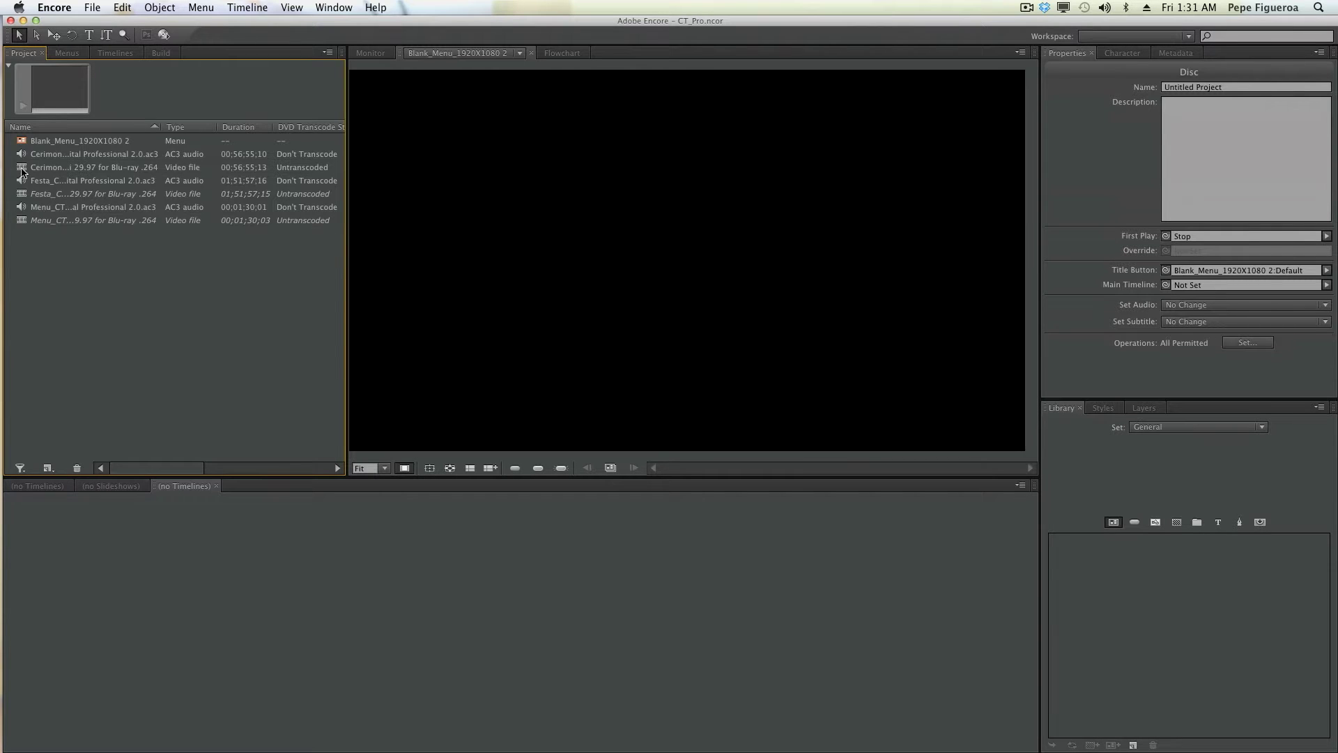
{"action": "left_click", "coordinate": [46, 143]}
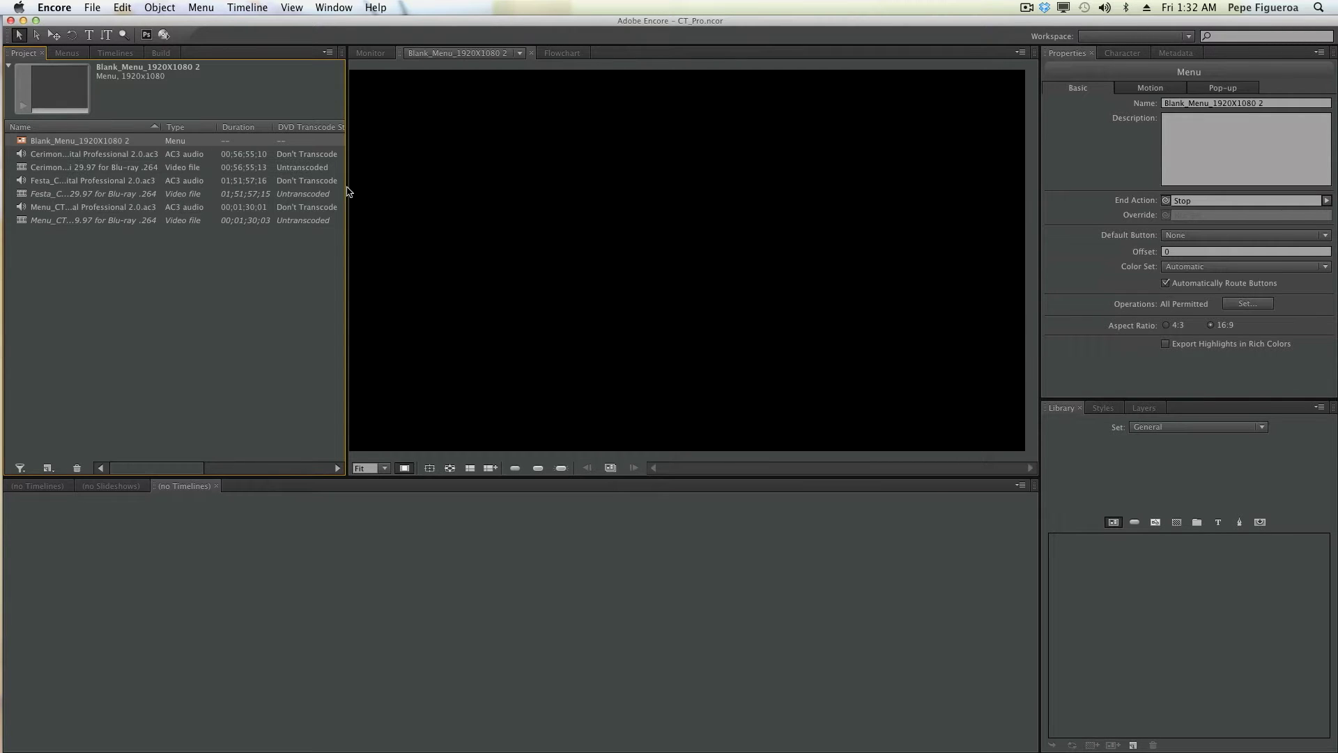
{"action": "left_click", "coordinate": [1171, 104]}
{"action": "type", "text": "Menu"}
{"action": "left_click", "coordinate": [1095, 148]}
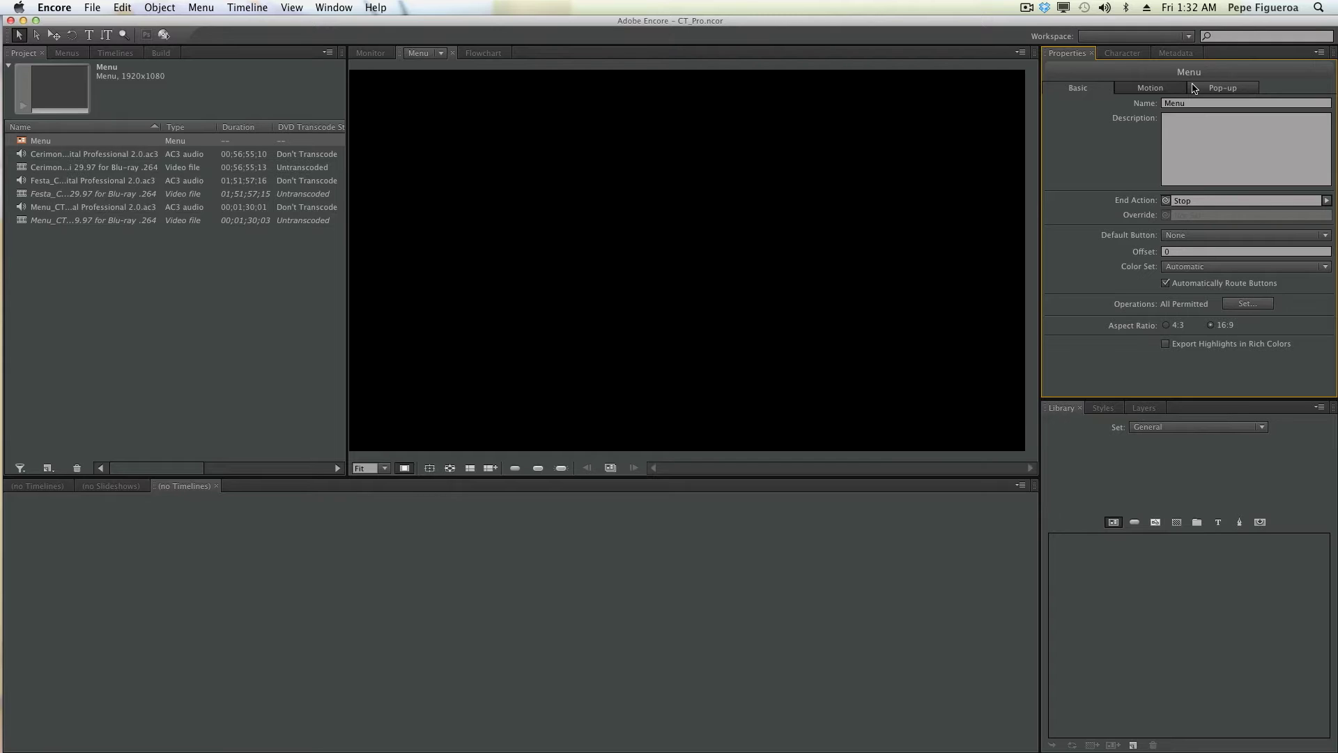
Set the menu's end action to Menu:Default so it loops back to itself
{"action": "left_click", "coordinate": [1326, 201]}
{"action": "mouse_move", "coordinate": [1228, 280]}
{"action": "left_click", "coordinate": [1178, 278]}
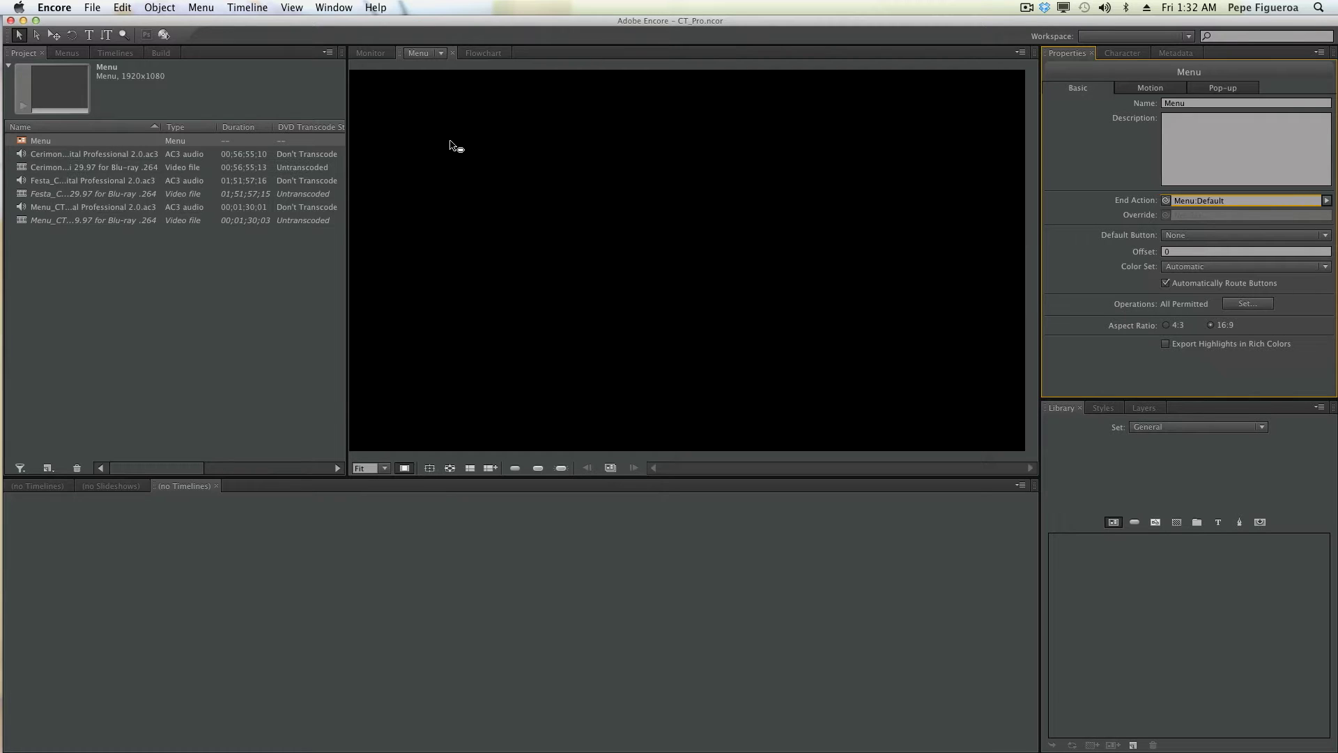
Link the Menu_CTOK H.264 video and the matching Dolby Digital audio as the menu's motion background and sound
{"action": "left_click", "coordinate": [1150, 91]}
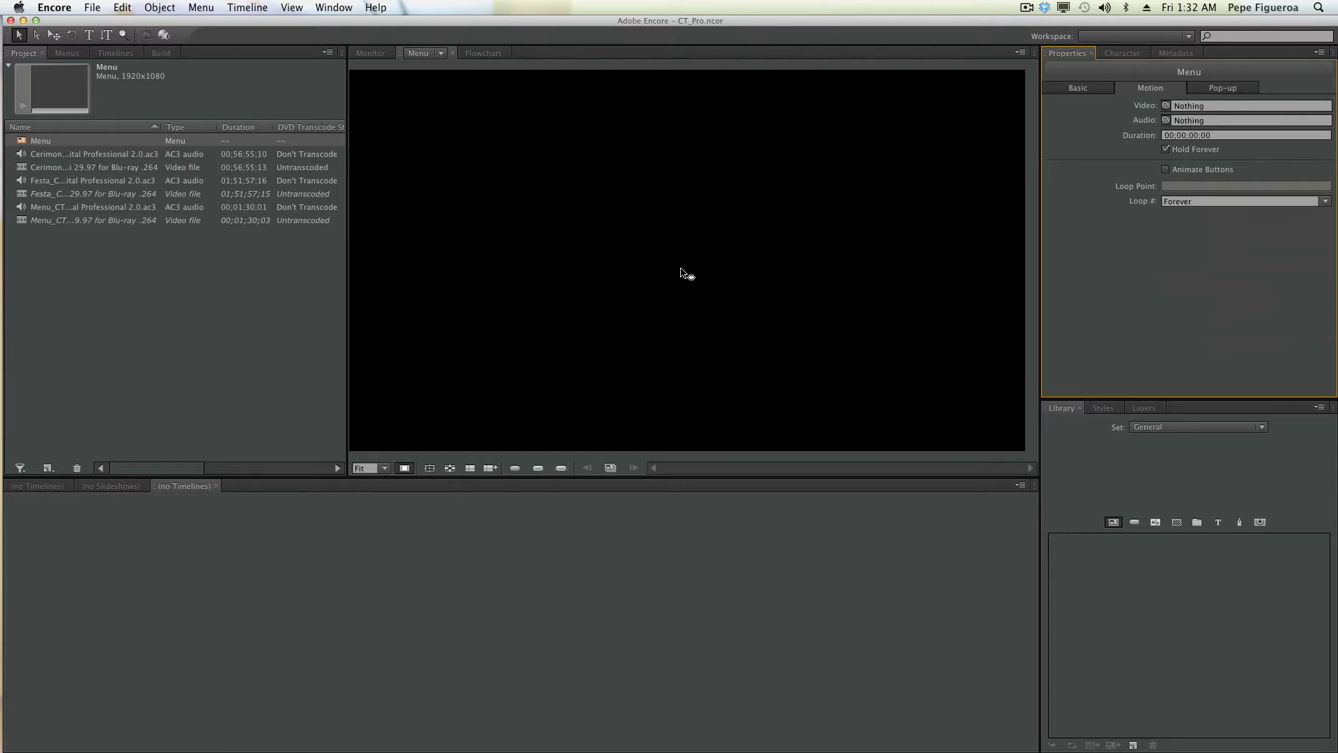
{"action": "left_click_drag", "start_coordinate": [1166, 105], "coordinate": [55, 221]}
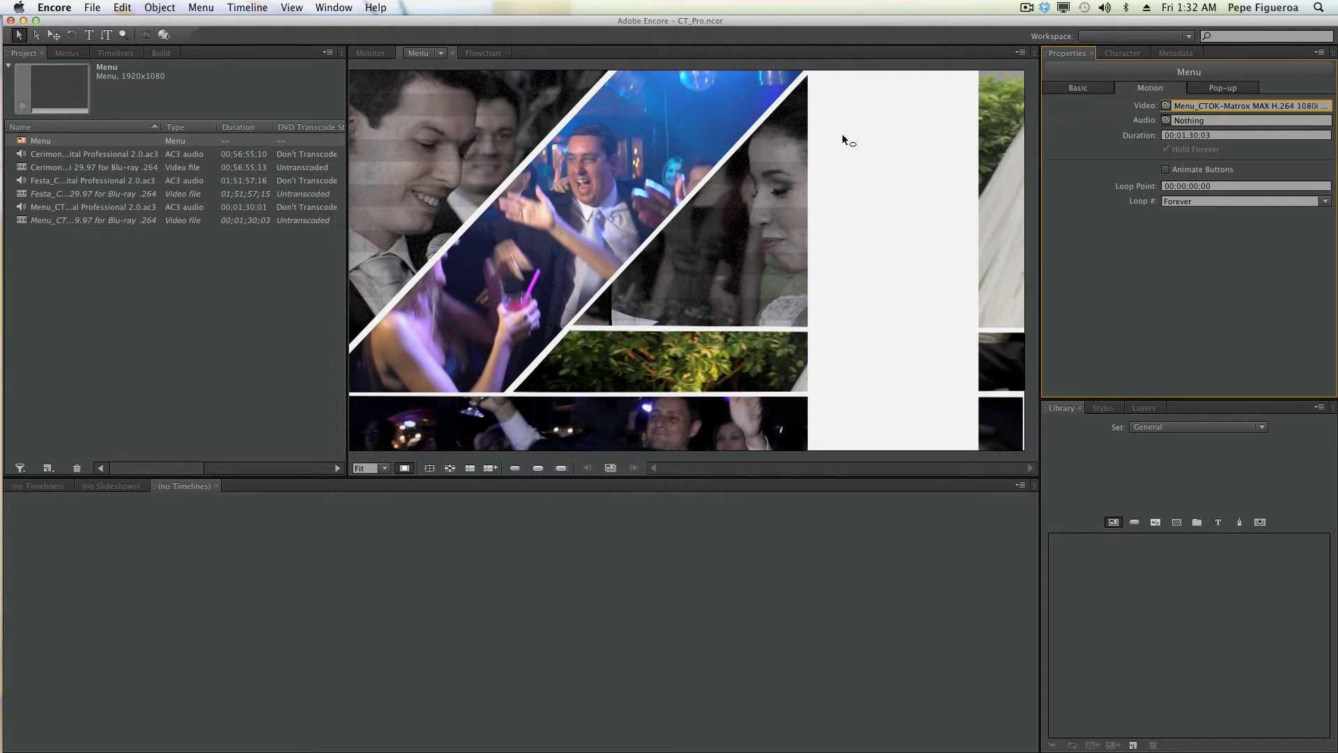
{"action": "left_click_drag", "start_coordinate": [1167, 124], "coordinate": [42, 208]}
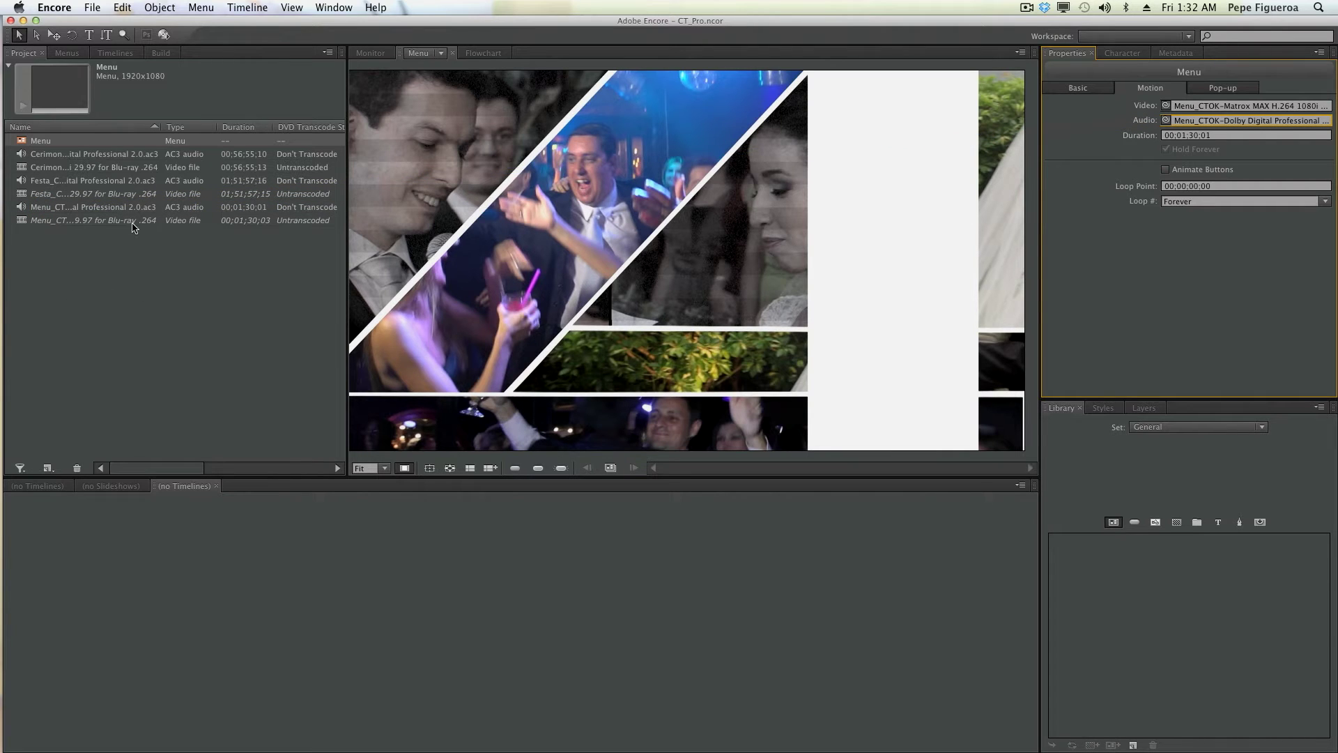
Return to the menu's basic properties, widen the menu viewer and open the menu for editing in Photoshop
{"action": "left_click", "coordinate": [1090, 87]}
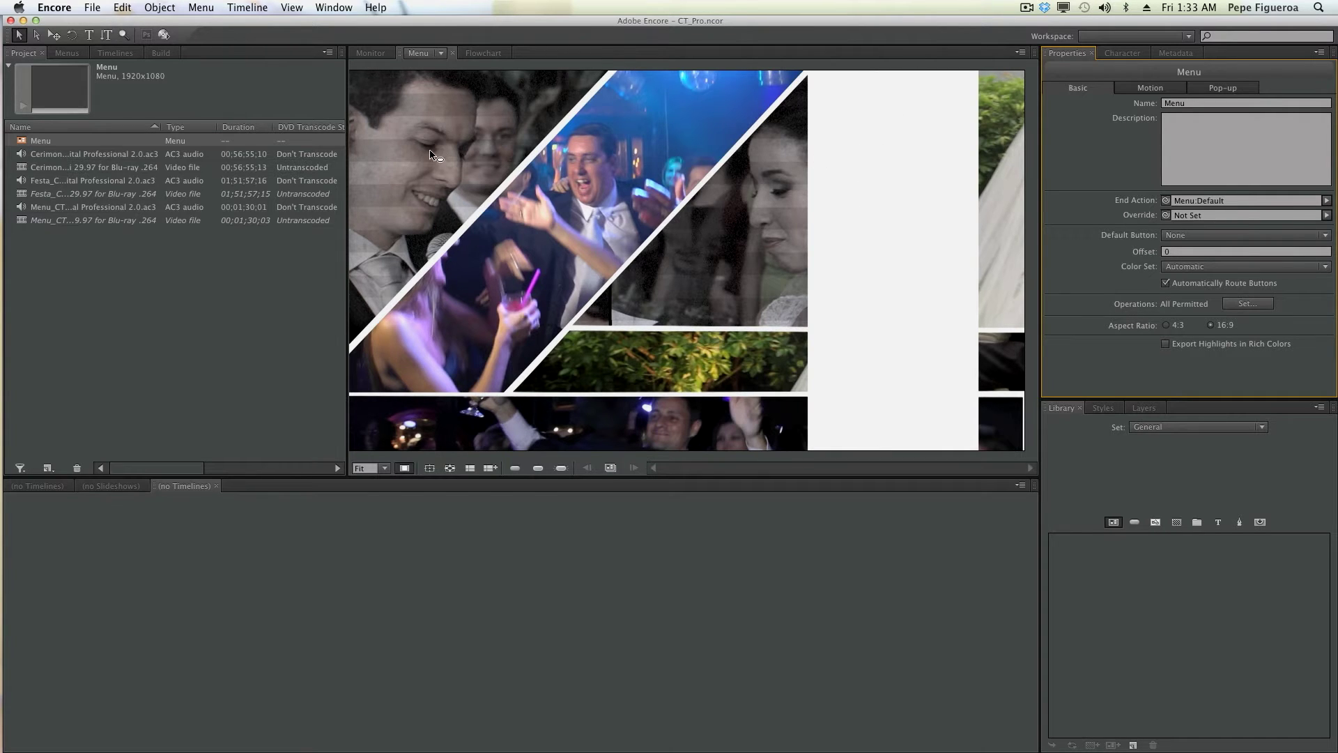
{"action": "left_click_drag", "start_coordinate": [346, 293], "coordinate": [318, 273]}
{"action": "right_click", "coordinate": [663, 243]}
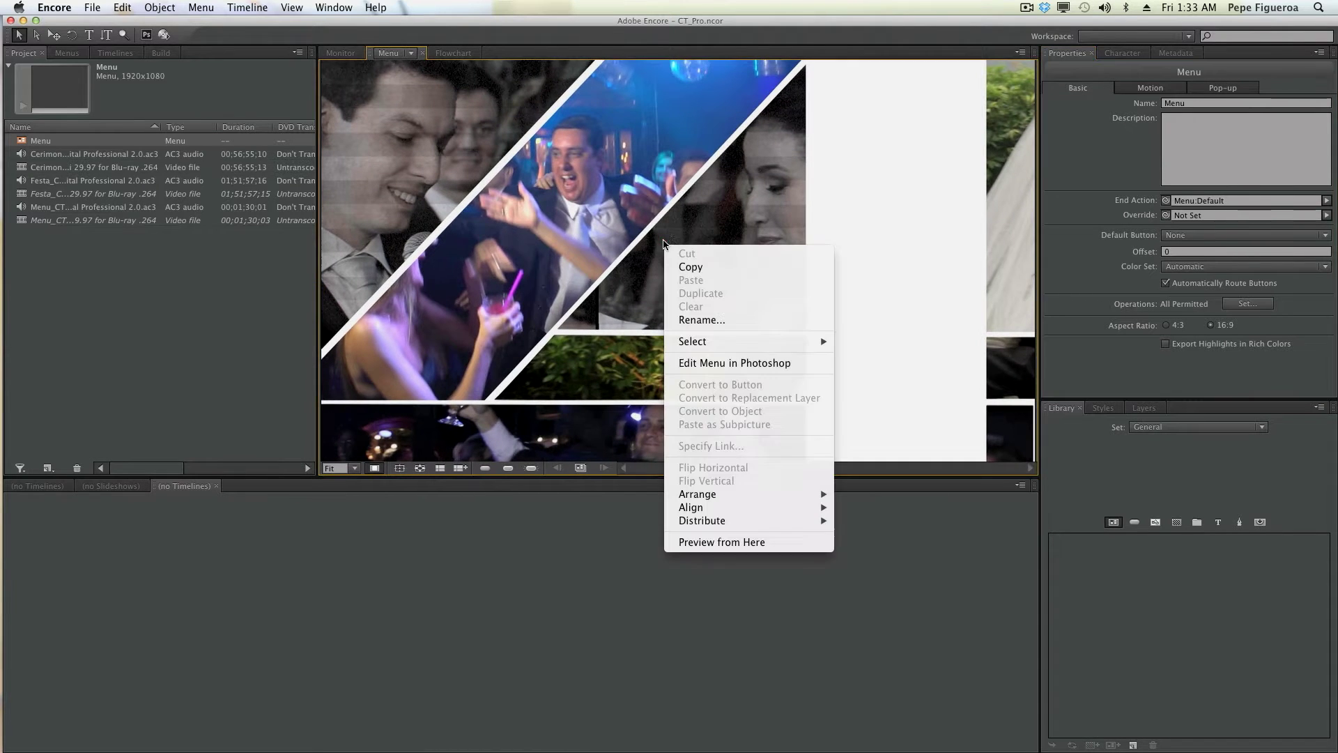
{"action": "left_click", "coordinate": [701, 364]}
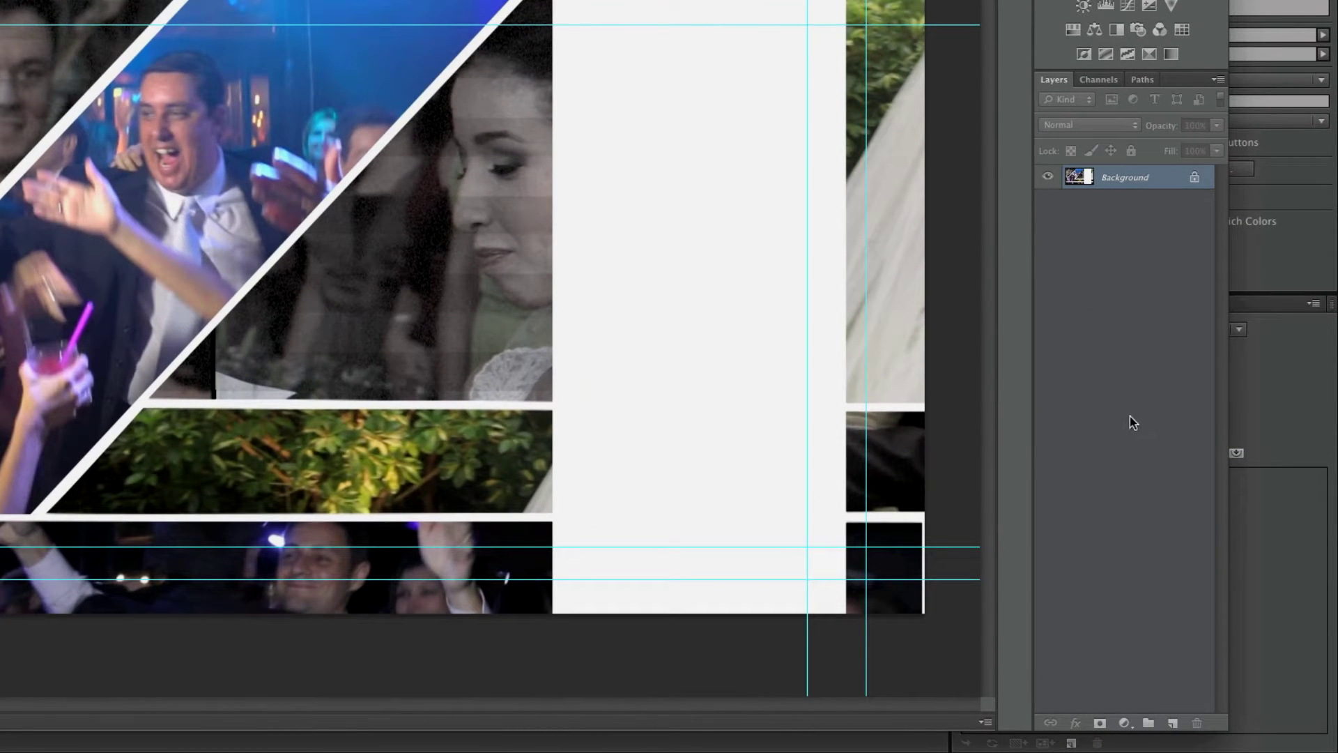
Create a layer group above the background and name it "(+) MakingOf"
{"action": "left_click", "coordinate": [1148, 725]}
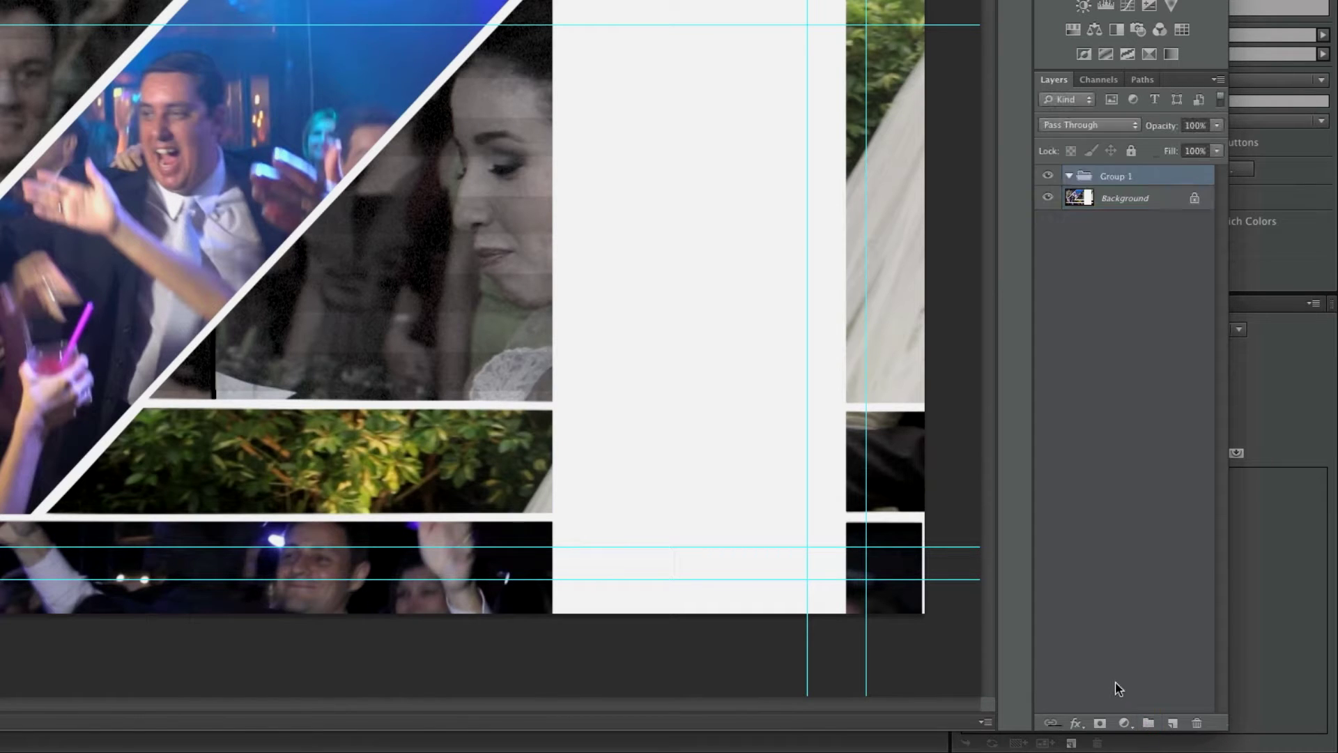
{"action": "double_click", "coordinate": [1113, 176]}
{"action": "type", "text": "("}
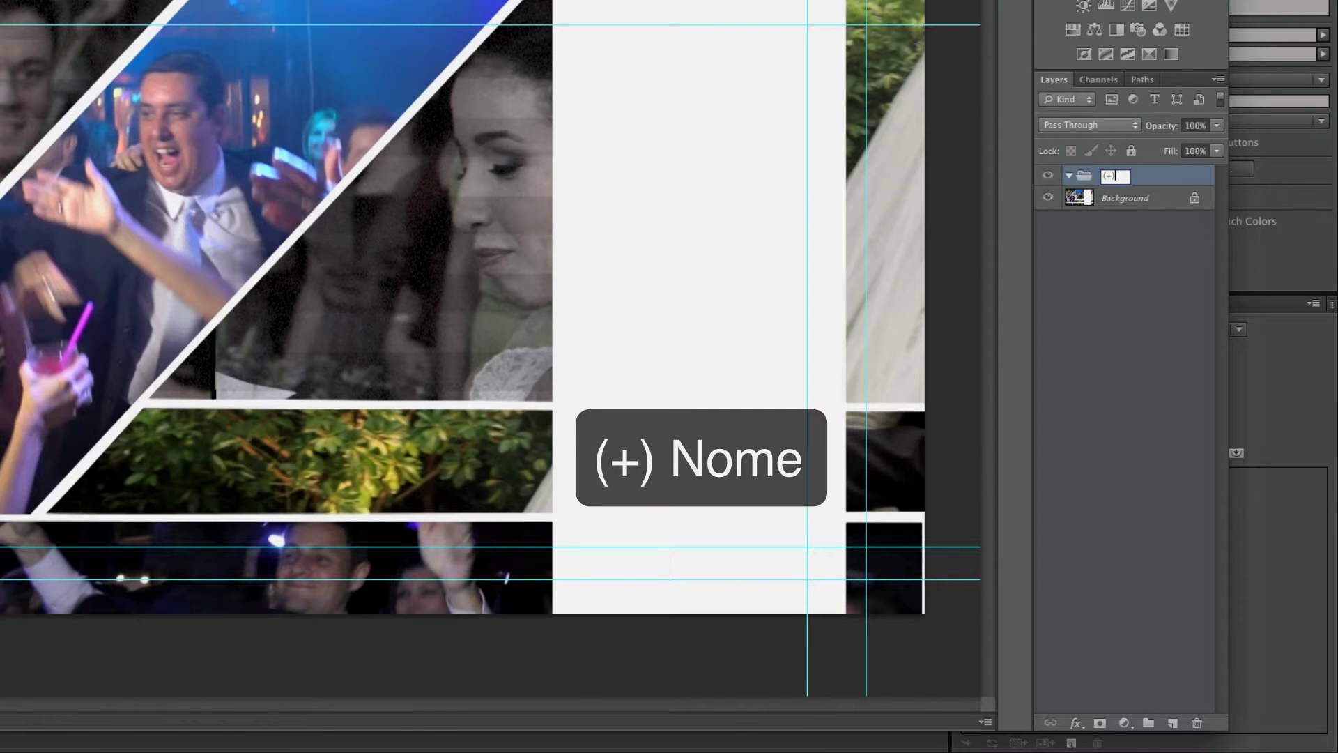
{"action": "type", "text": "+) MakingOf"}
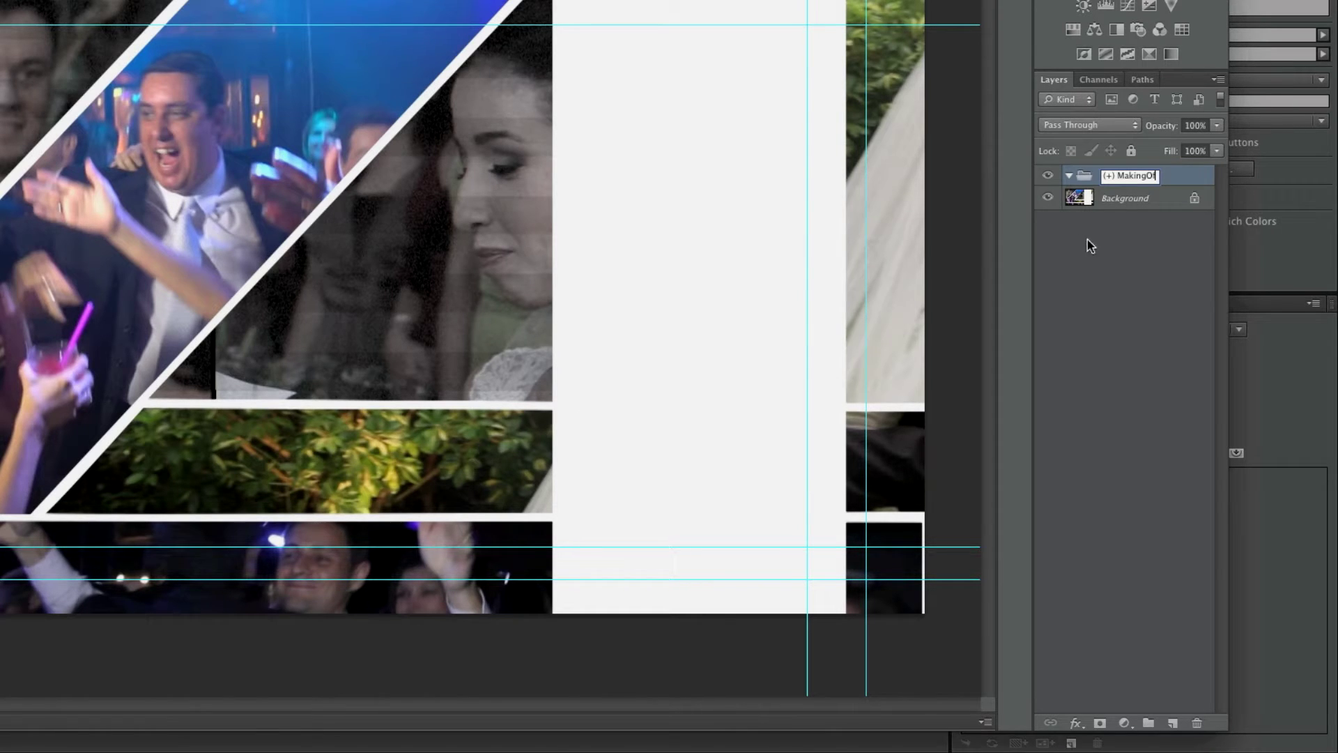
{"action": "key", "text": "Return"}
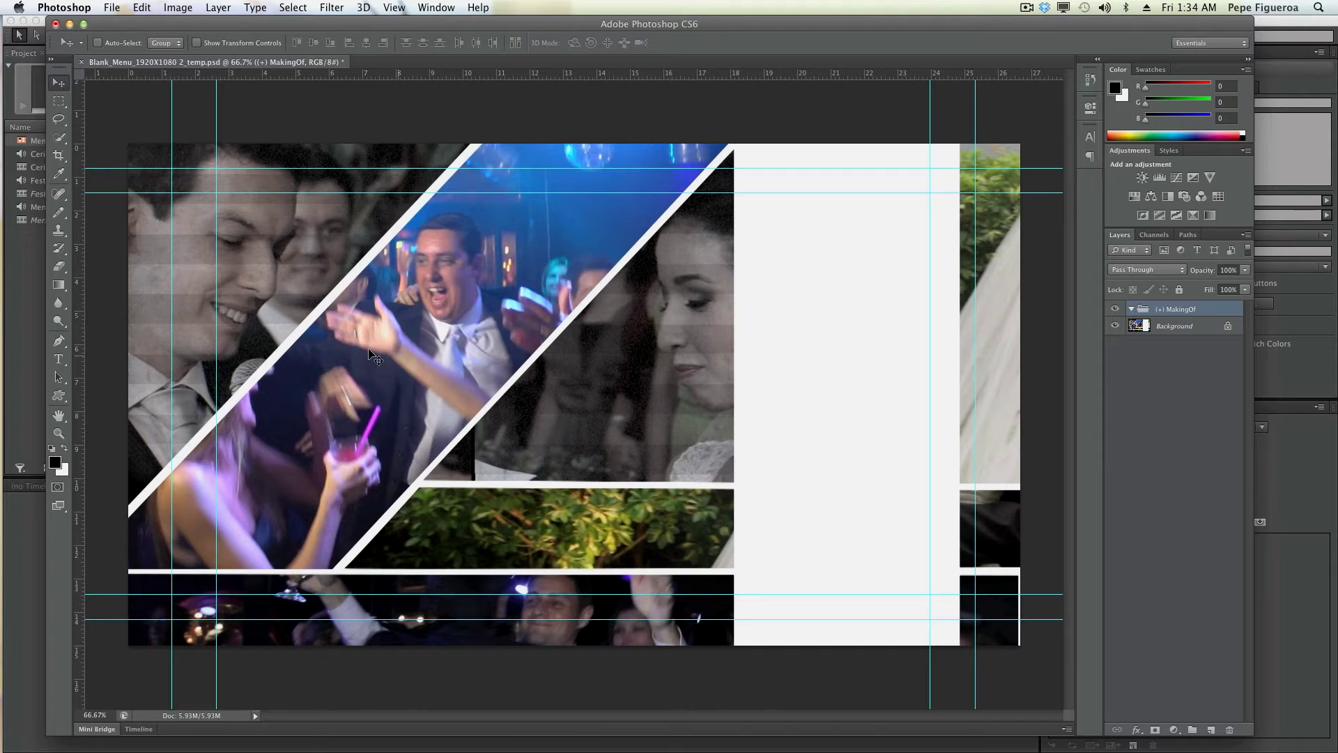
Add the text "Making Of" near the top of the white column, inside the (+) MakingOf group
{"action": "left_click", "coordinate": [59, 359]}
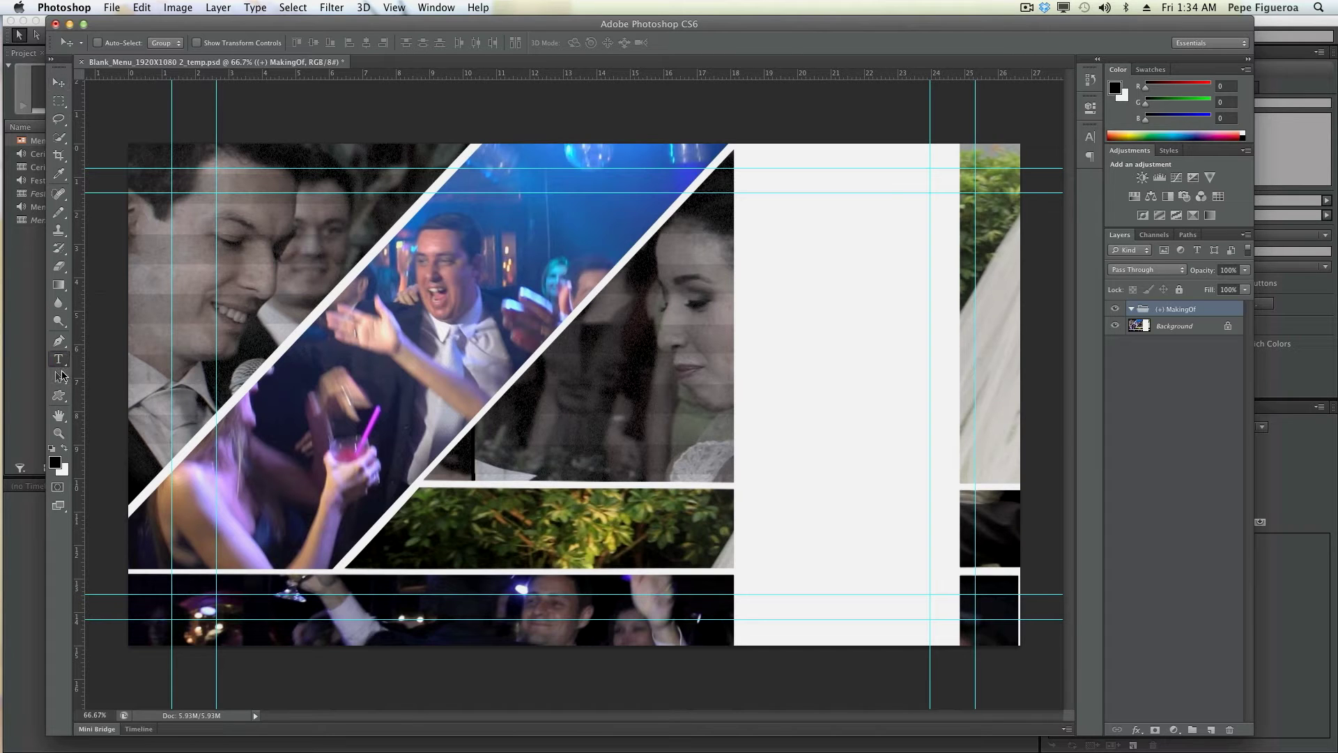
{"action": "left_click", "coordinate": [772, 211]}
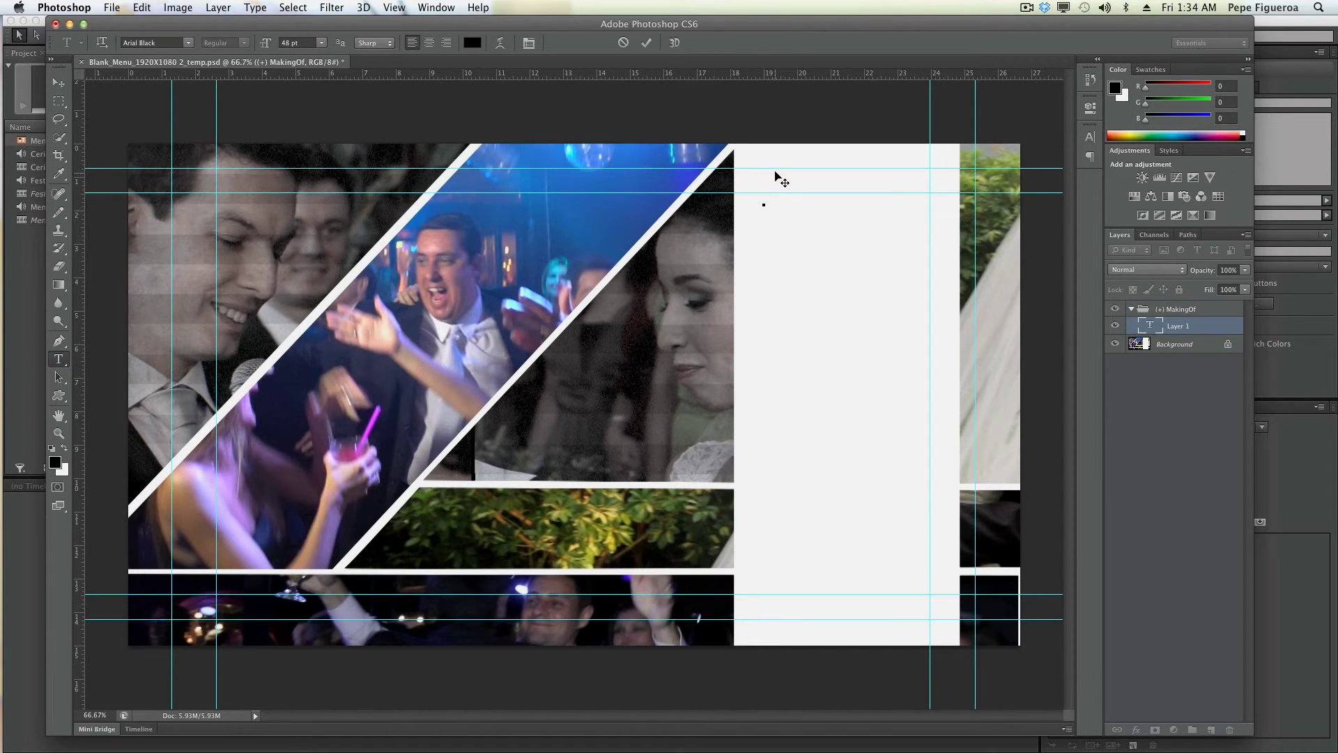
{"action": "type", "text": "Making Of"}
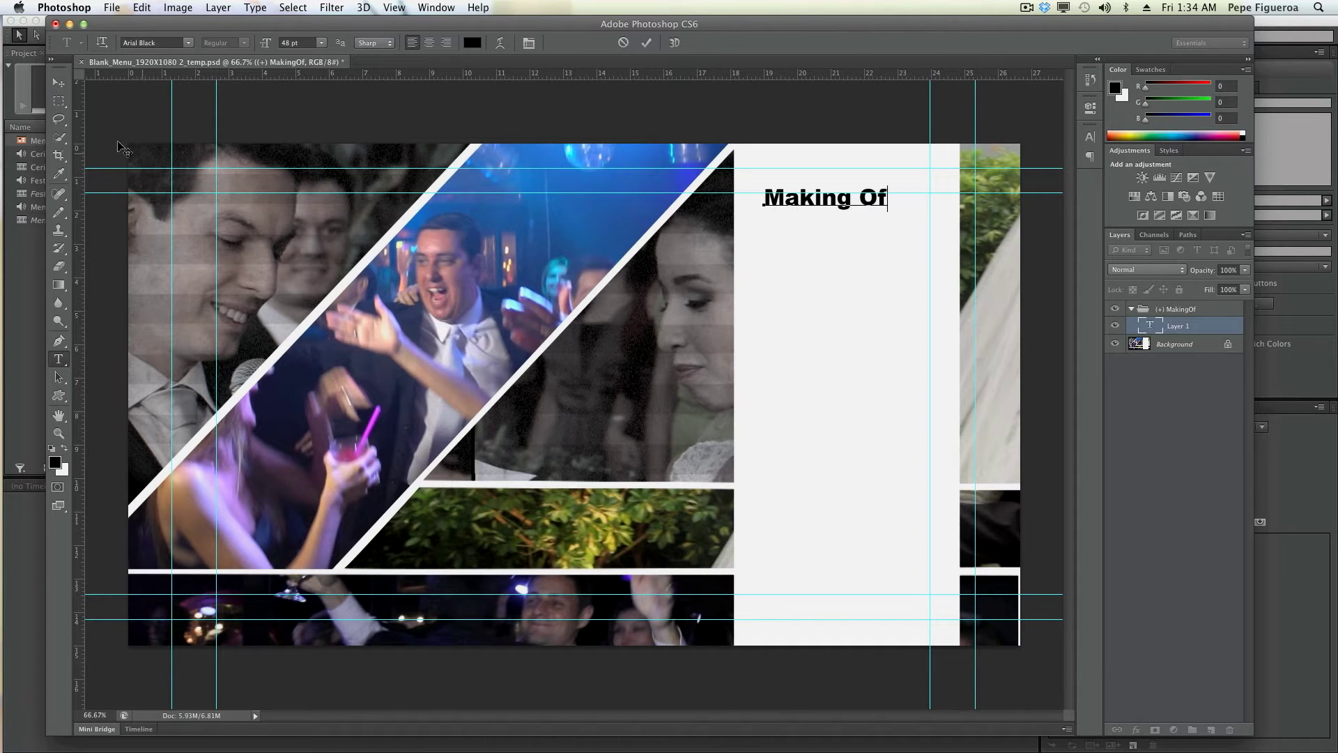
Move the "Making Of" text up and nudge it to the horizontal centre of the white column
{"action": "left_click", "coordinate": [58, 82]}
{"action": "left_click_drag", "start_coordinate": [828, 214], "coordinate": [842, 203]}
{"action": "key", "text": "Left"}
{"action": "key", "text": "Left"}
{"action": "key", "text": "Left"}
{"action": "key", "text": "Left"}
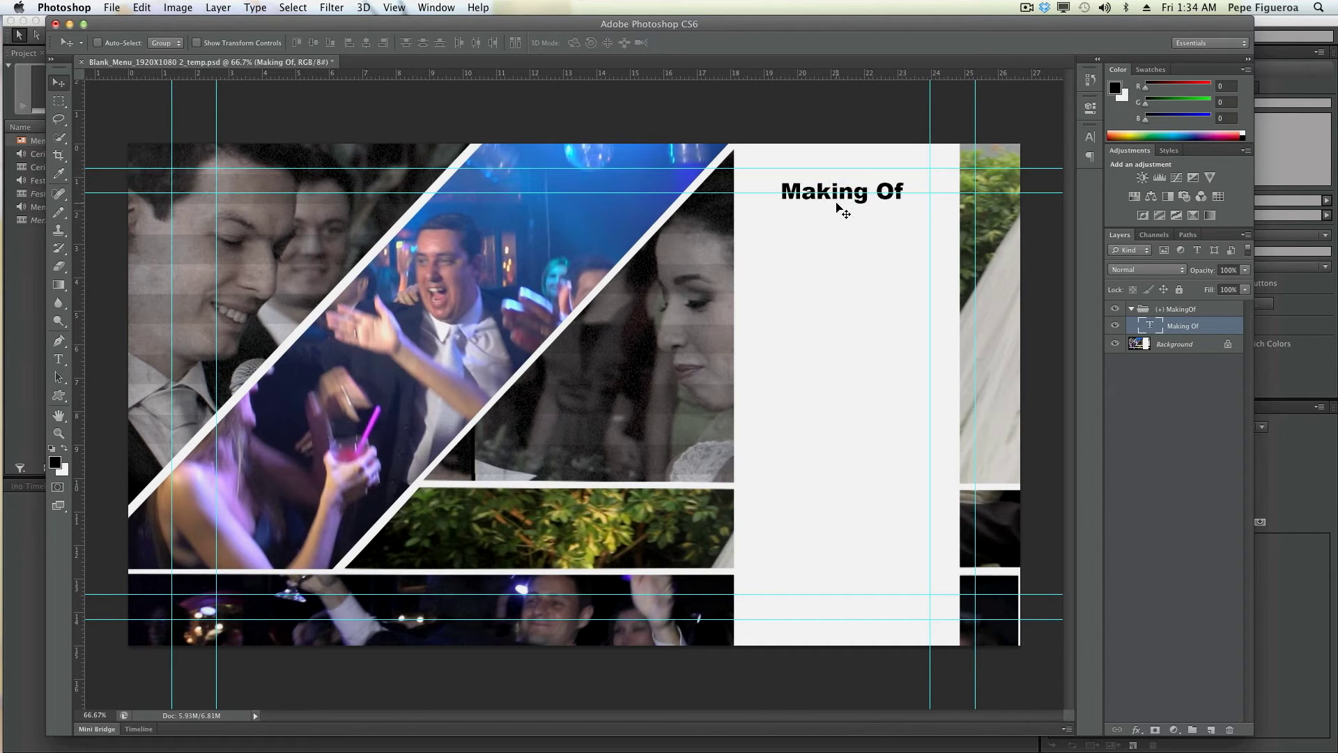
{"action": "key", "text": "Right"}
{"action": "key", "text": "Right"}
{"action": "key", "text": "Right"}
Duplicate the Making Of text layer and rename the copy "(=1) MakingOf"
{"action": "right_click", "coordinate": [1200, 328]}
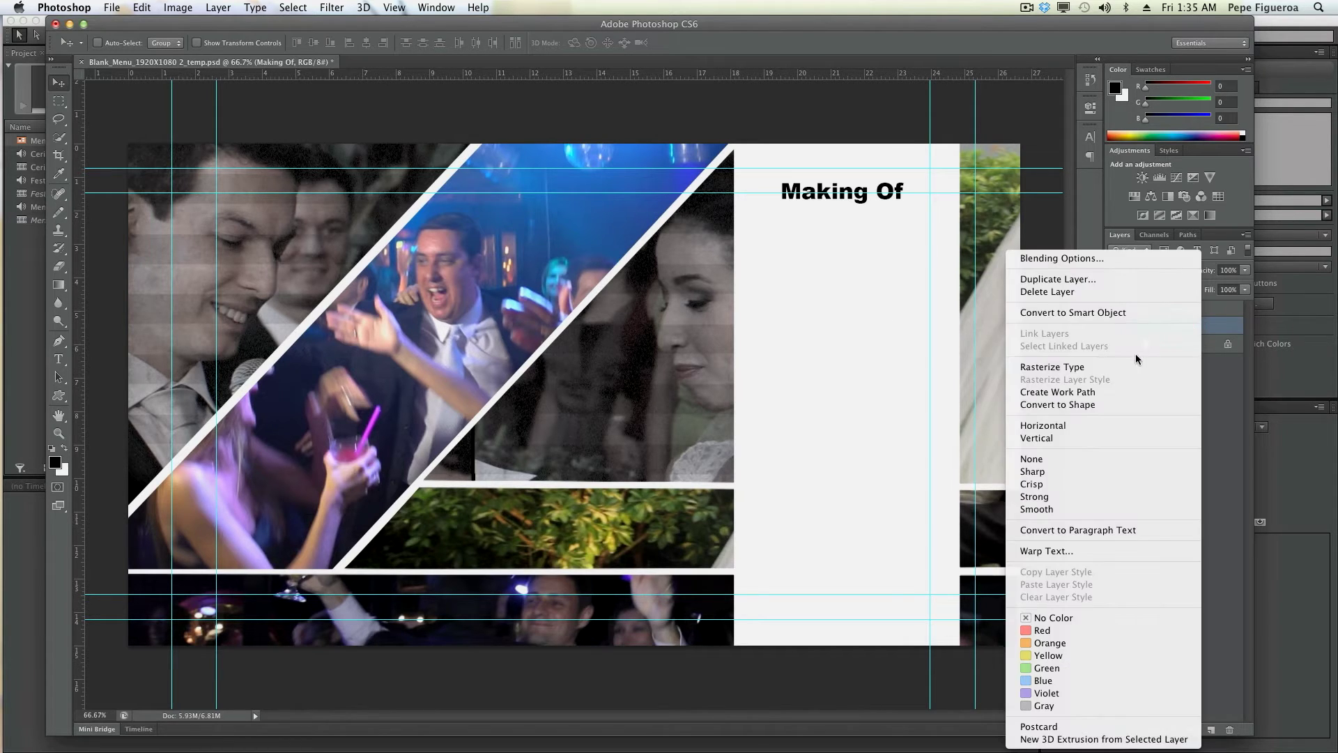
{"action": "left_click", "coordinate": [1104, 281]}
{"action": "left_click", "coordinate": [782, 325]}
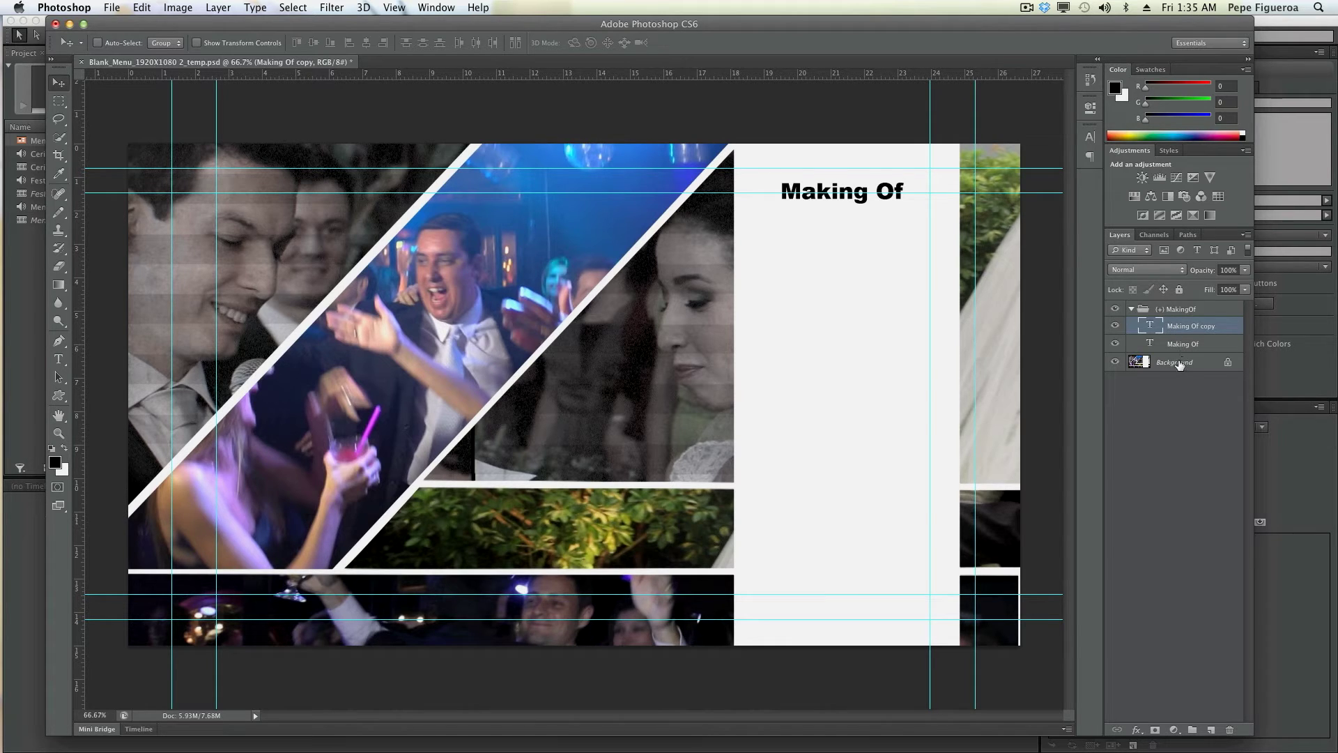
{"action": "double_click", "coordinate": [1161, 329]}
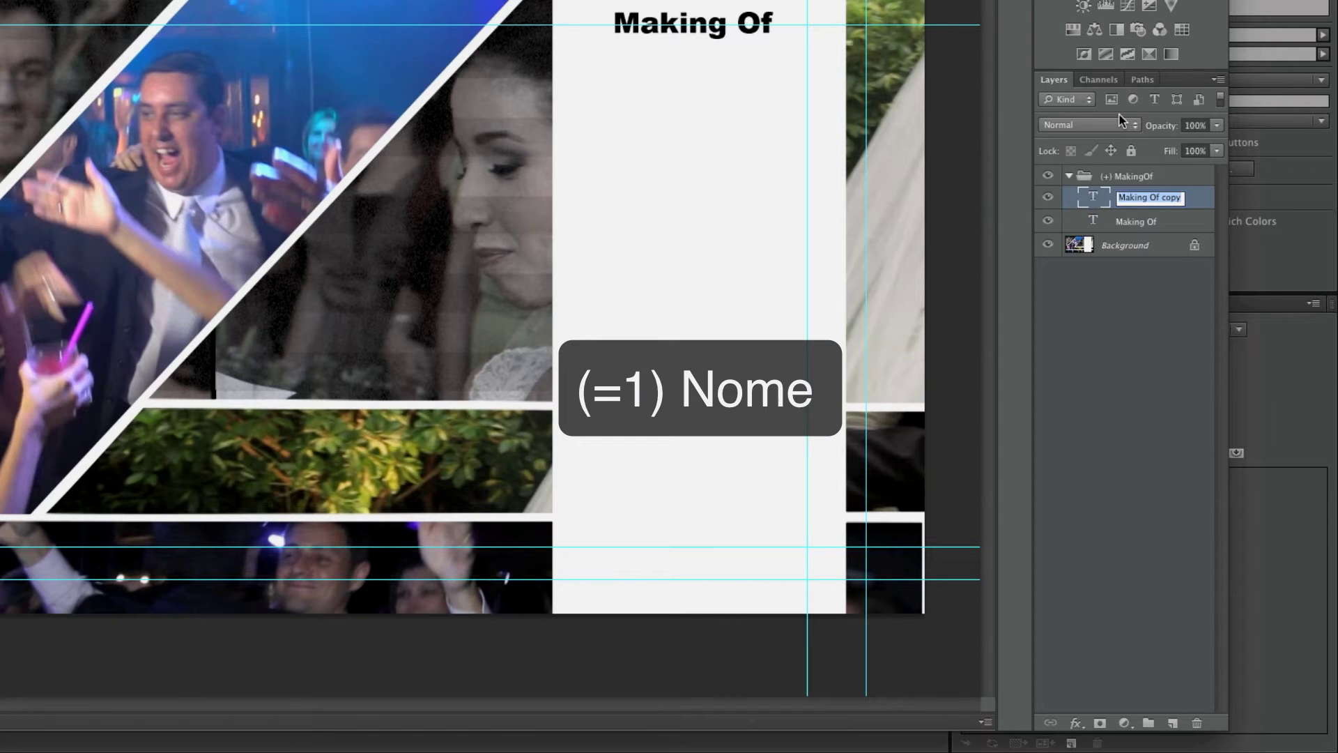
{"action": "type", "text": "(=1"}
{"action": "key", "text": "Return"}
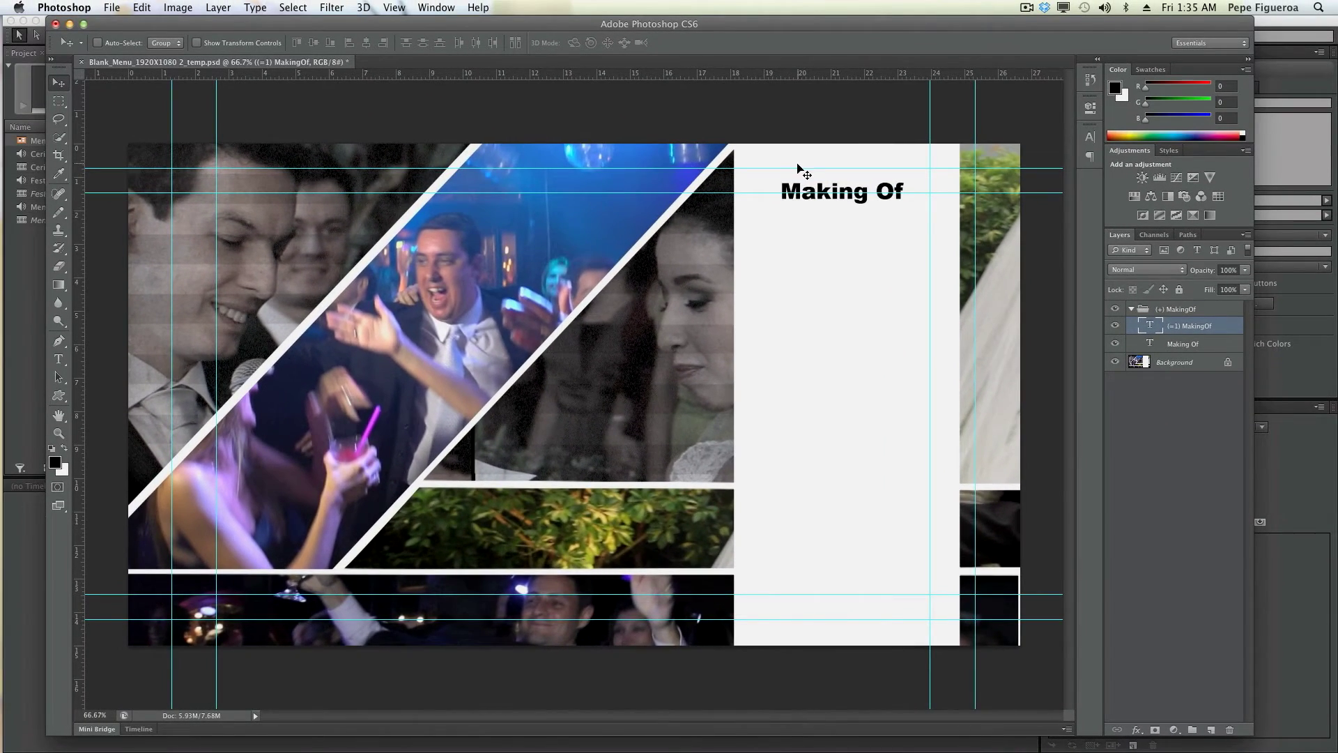
Toggle the visibility of the (=1) MakingOf layer to compare it with the original text, leaving it shown
{"action": "left_click", "coordinate": [1116, 327]}
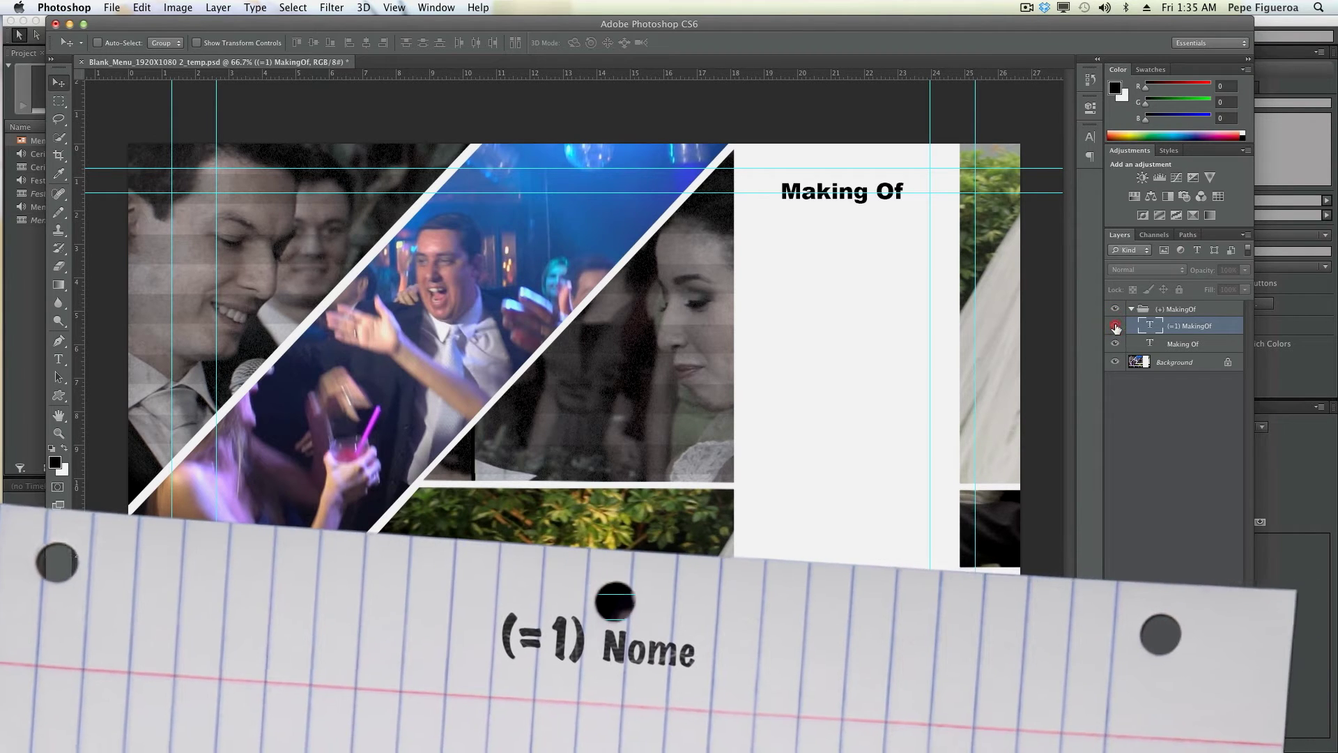
{"action": "left_click", "coordinate": [1116, 327]}
{"action": "left_click", "coordinate": [1116, 327]}
{"action": "left_click", "coordinate": [1115, 326]}
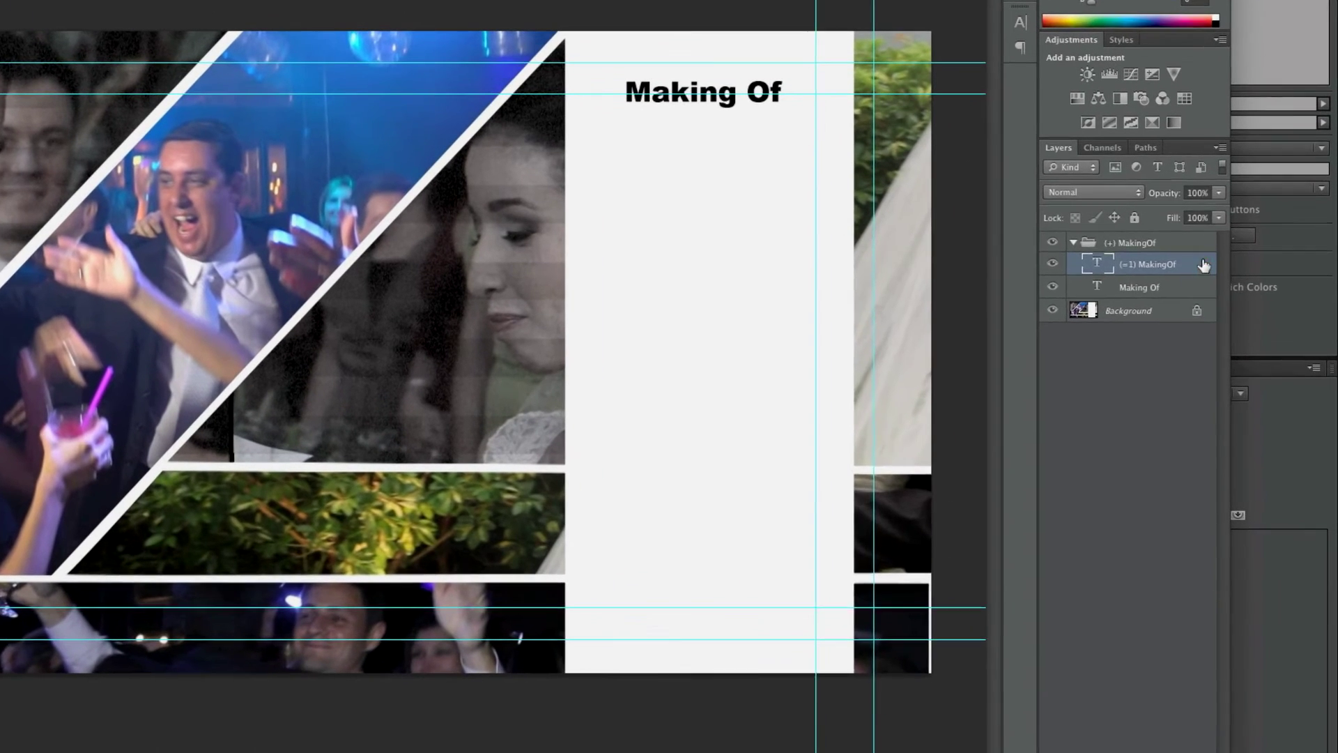
Add a black 3 px outside Stroke effect to the (=1) MakingOf layer
{"action": "double_click", "coordinate": [1223, 322]}
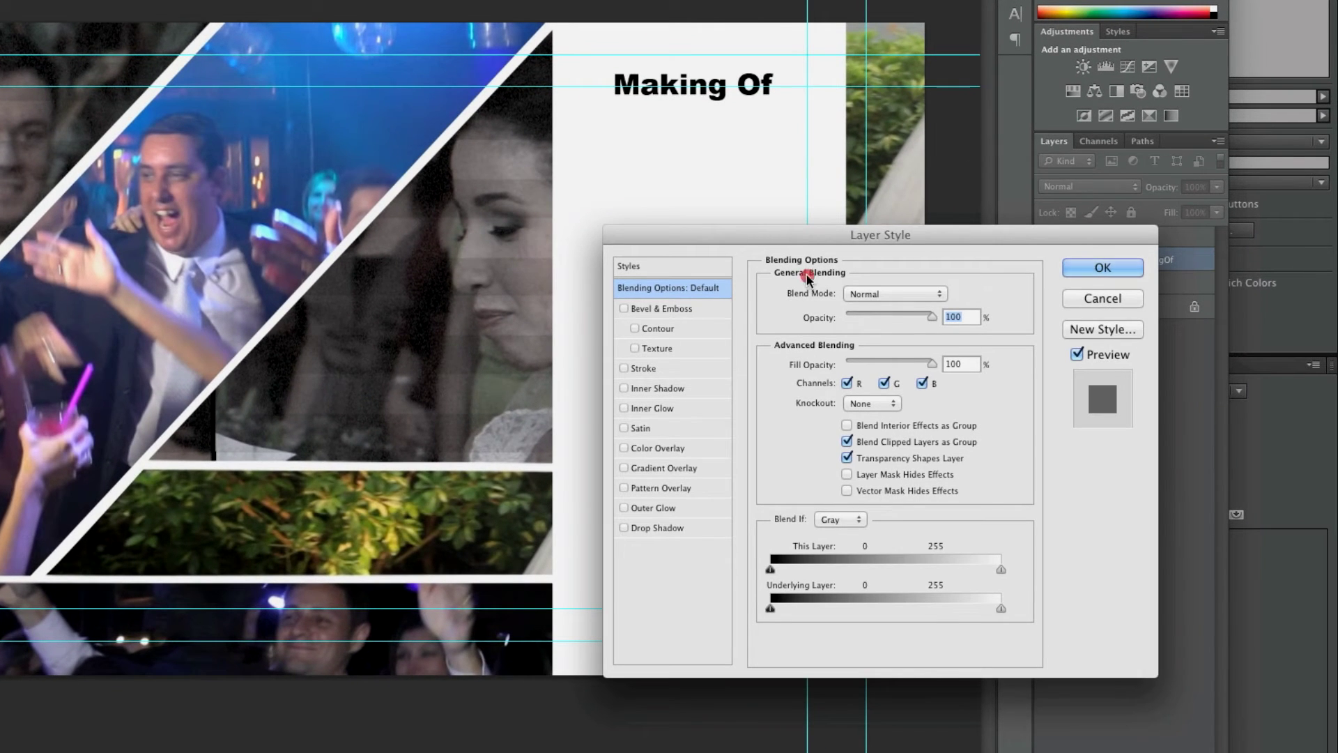
{"action": "mouse_move", "coordinate": [930, 240]}
{"action": "left_mouse_down"}
{"action": "mouse_move", "coordinate": [876, 225]}
{"action": "mouse_move", "coordinate": [809, 231]}
{"action": "left_mouse_up"}
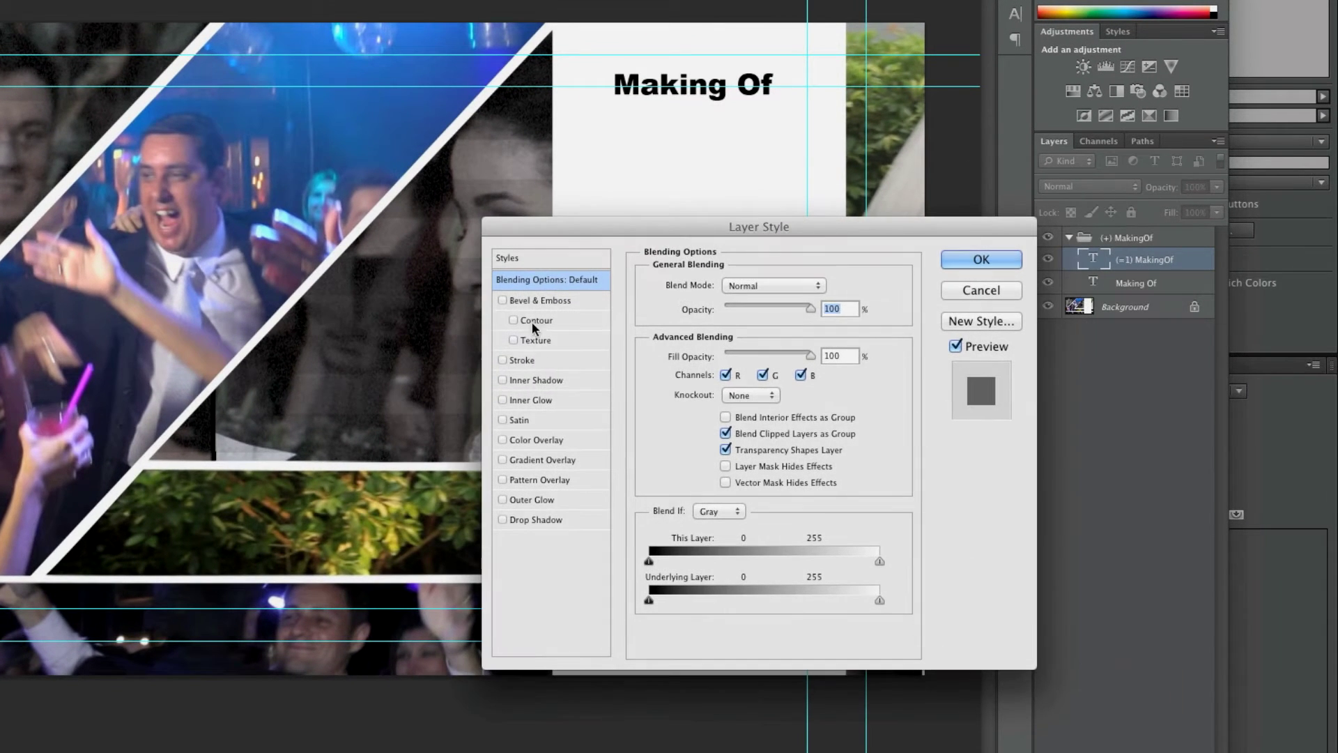
{"action": "left_click", "coordinate": [524, 359]}
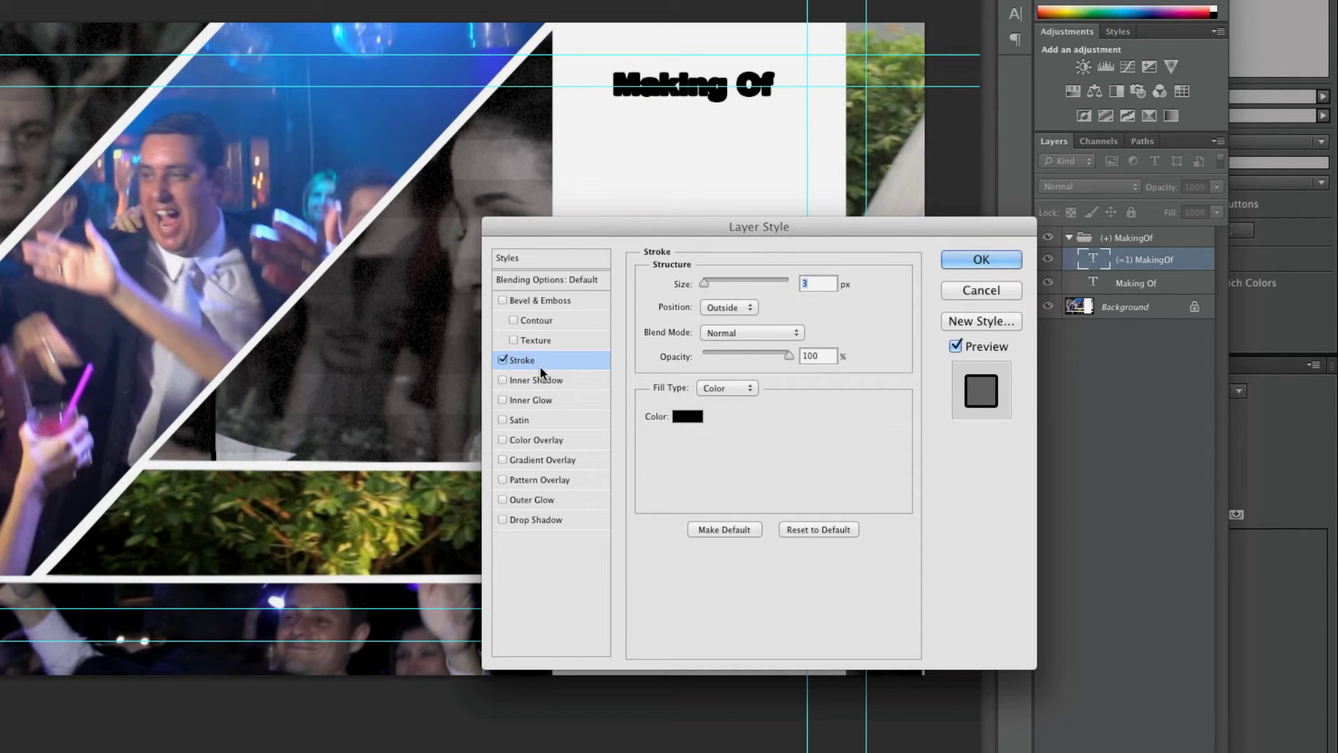
{"action": "left_click", "coordinate": [970, 257]}
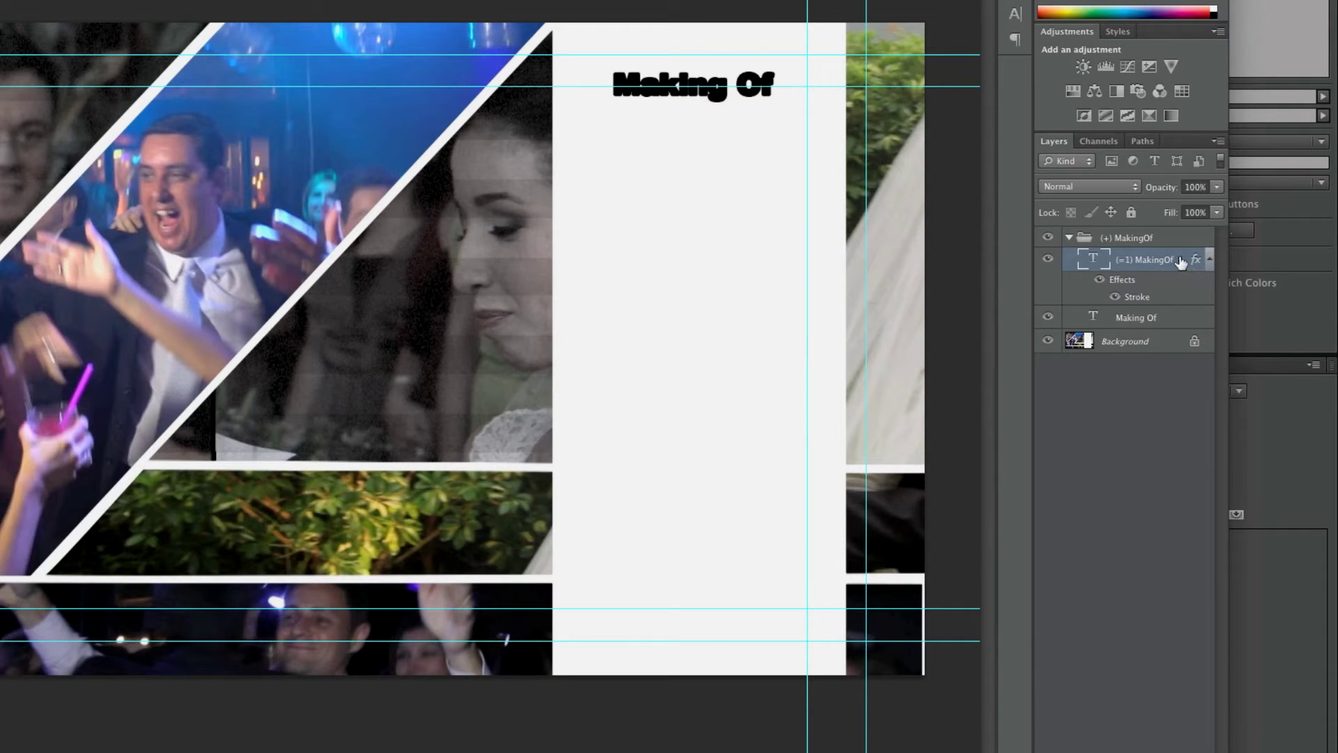
Set the fill of the (=1) MakingOf layer to 0%, keeping only its outline, and deselect it
{"action": "left_click", "coordinate": [1217, 212]}
{"action": "left_click_drag", "start_coordinate": [1218, 237], "coordinate": [1129, 231]}
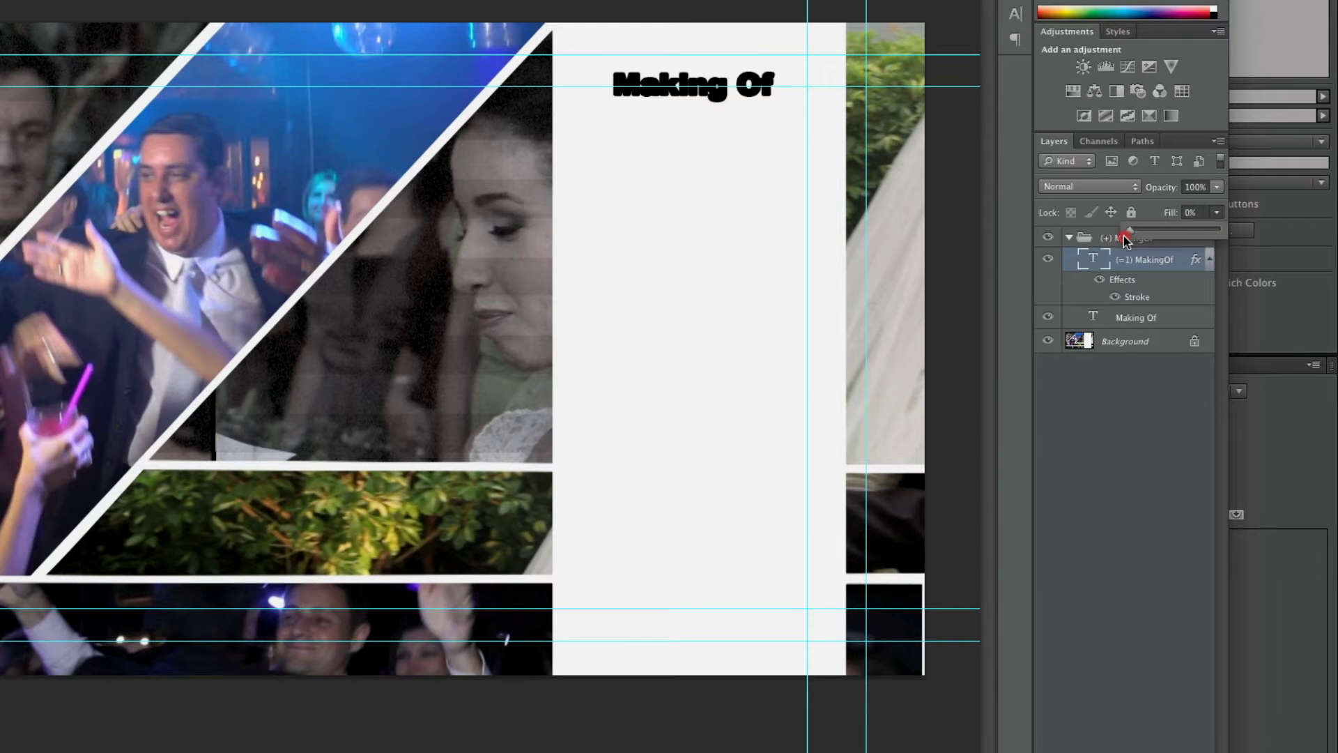
{"action": "left_click", "coordinate": [1136, 375]}
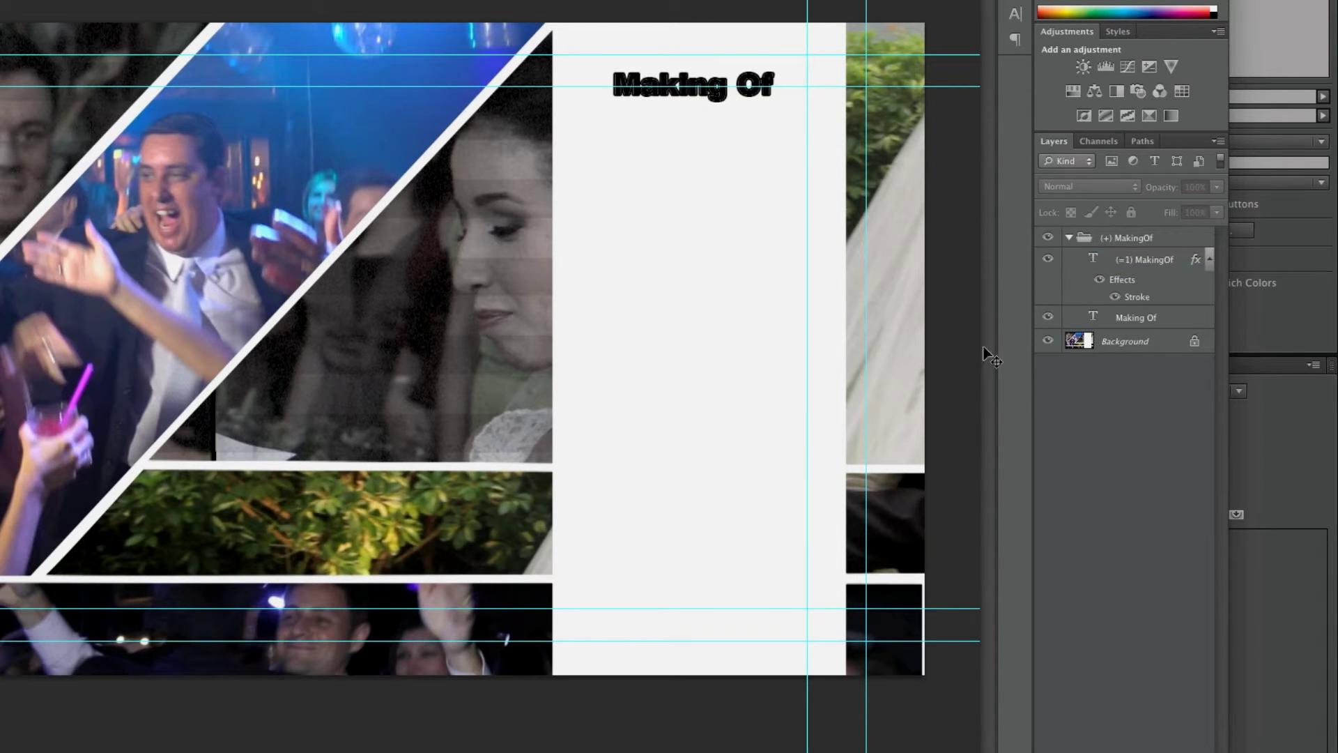
Collapse the effects list of the (=1) MakingOf layer and hide the original Making Of text layer
{"action": "left_click", "coordinate": [1209, 260]}
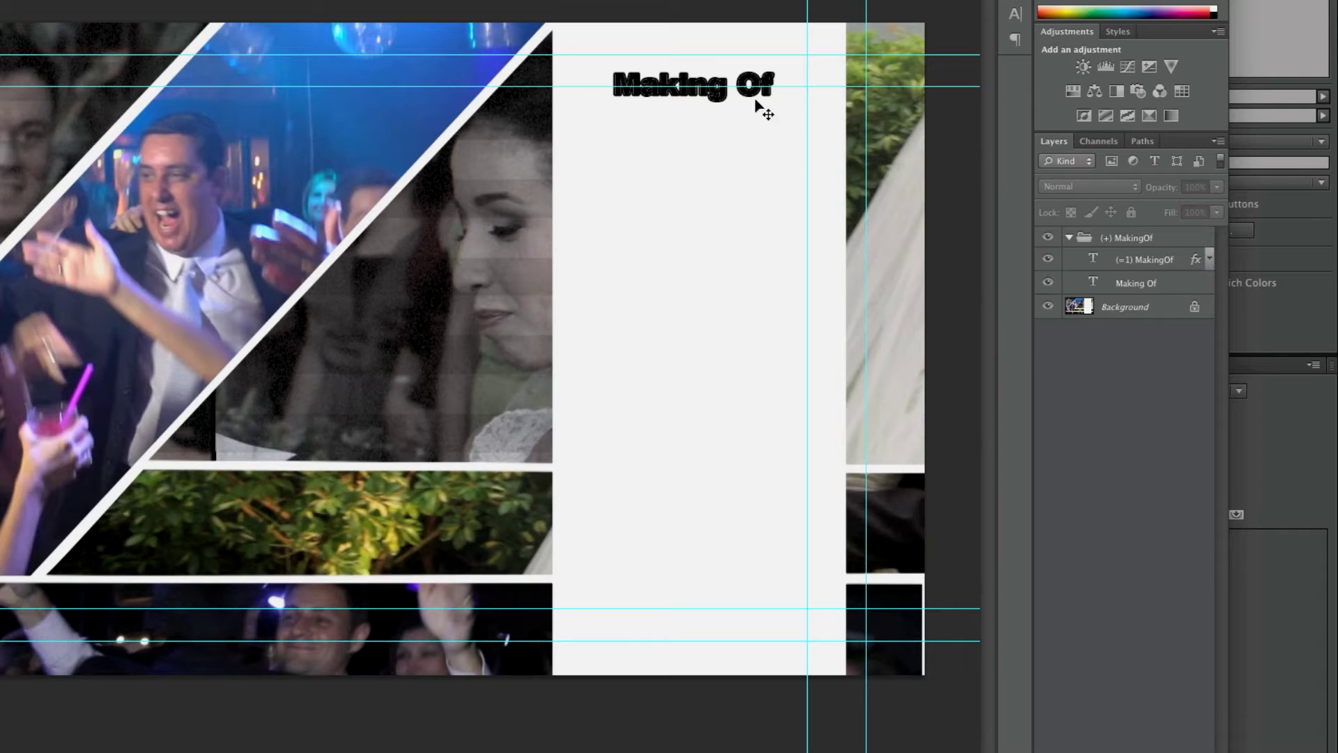
{"action": "left_click", "coordinate": [1127, 284]}
{"action": "left_click", "coordinate": [1048, 284]}
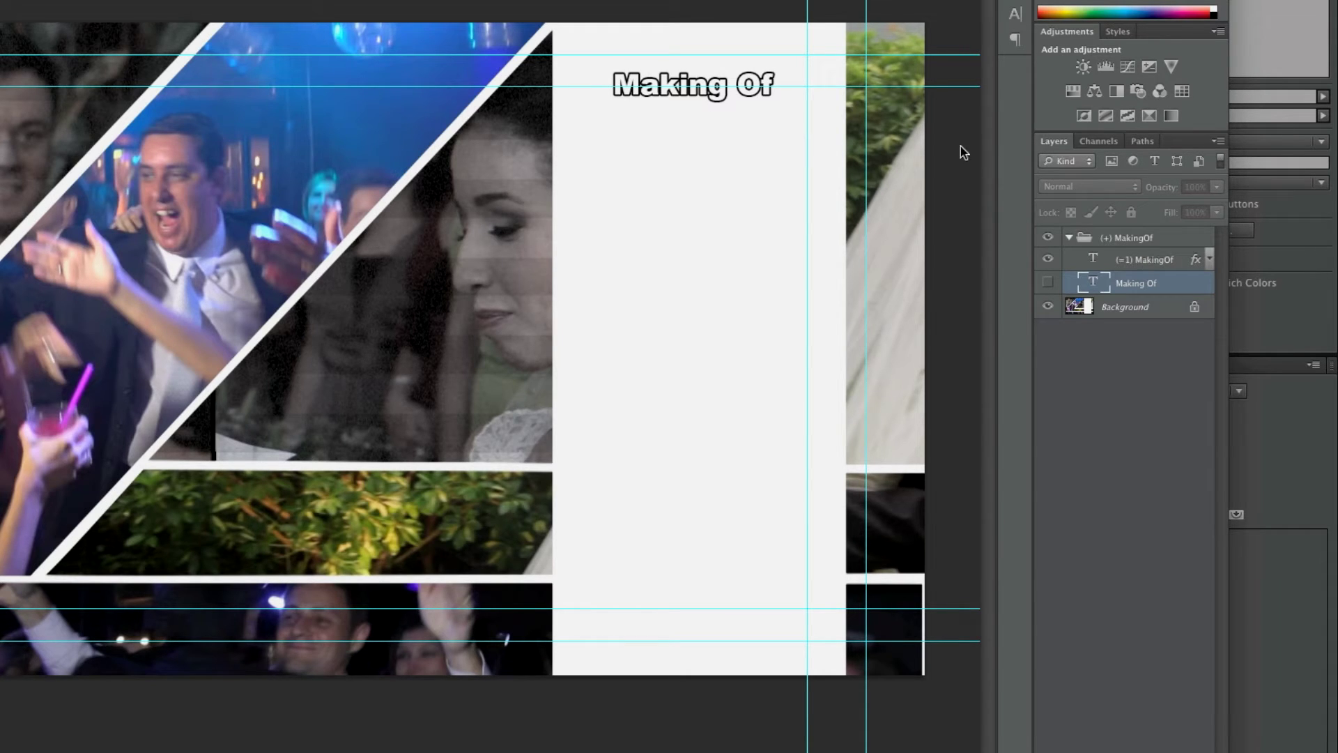
Show the original Making Of text layer, hide the (=1) MakingOf layer and collapse the (+) MakingOf group
{"action": "left_click", "coordinate": [1048, 282]}
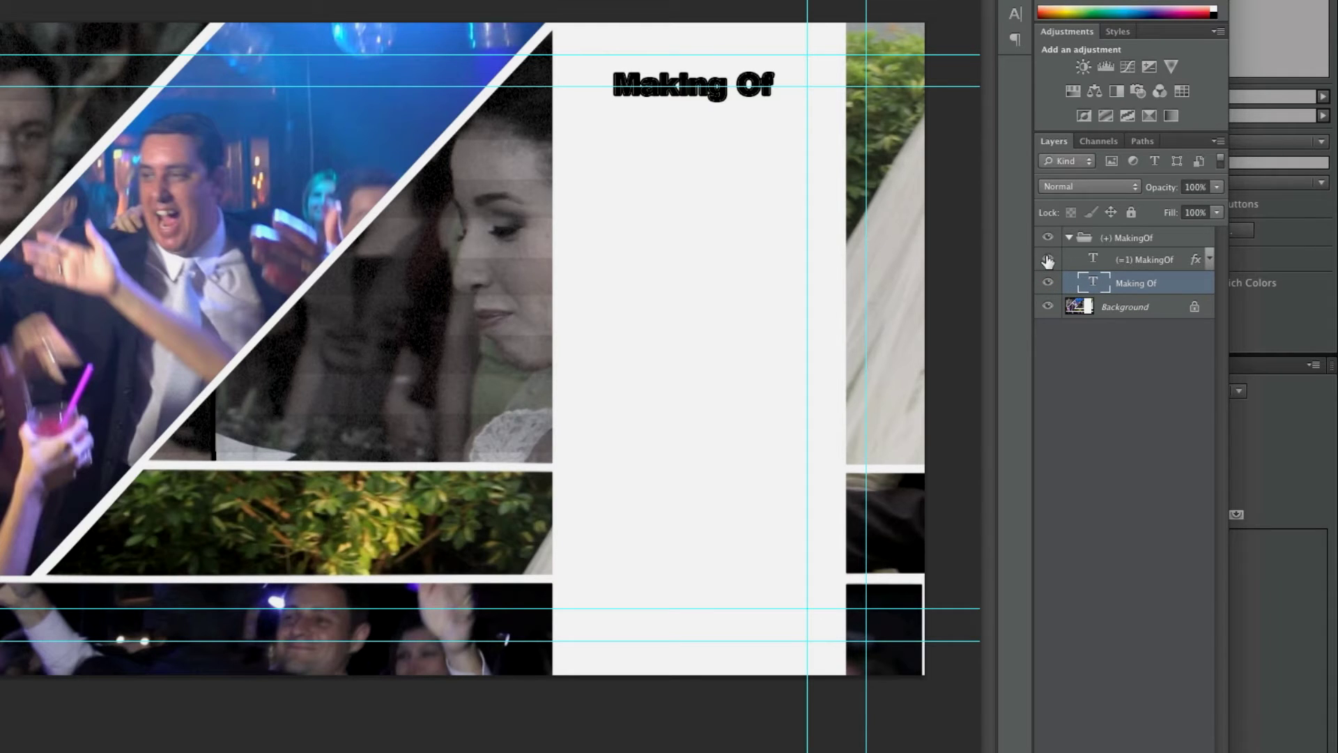
{"action": "left_click", "coordinate": [1048, 259]}
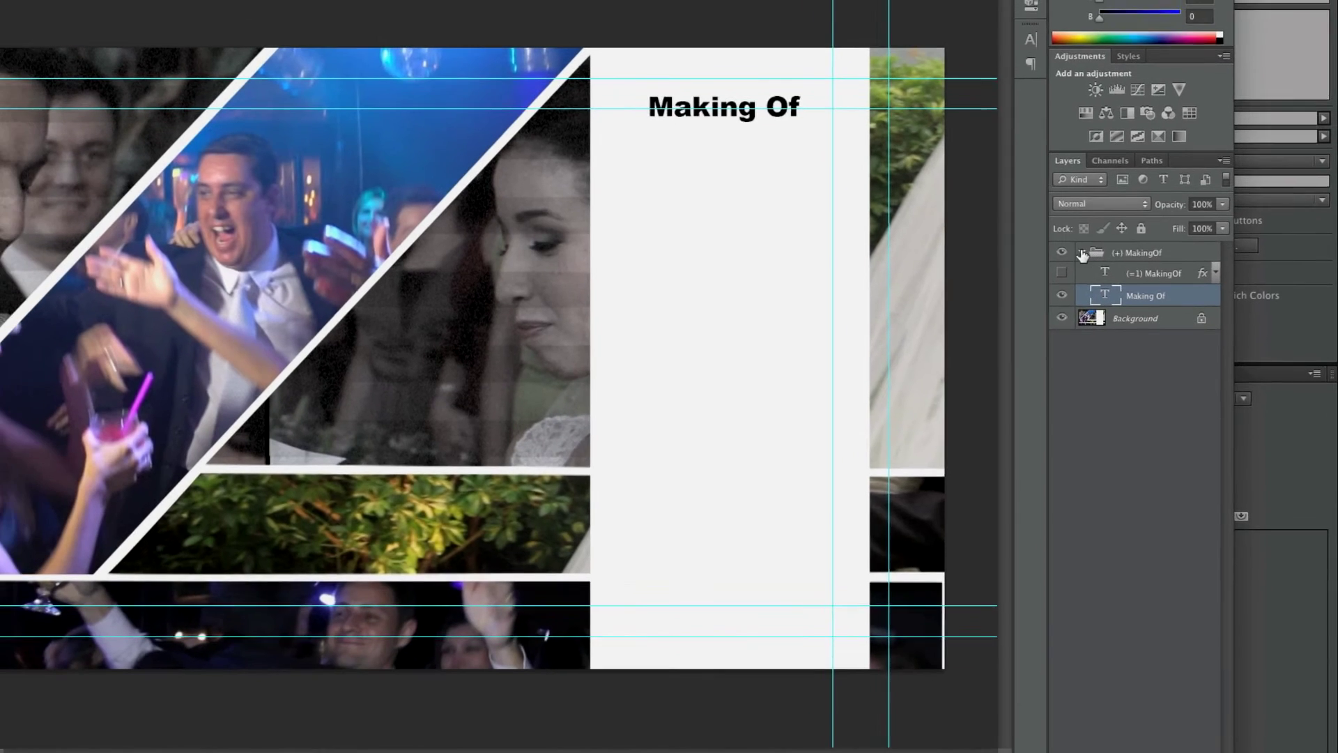
{"action": "left_click", "coordinate": [1069, 238]}
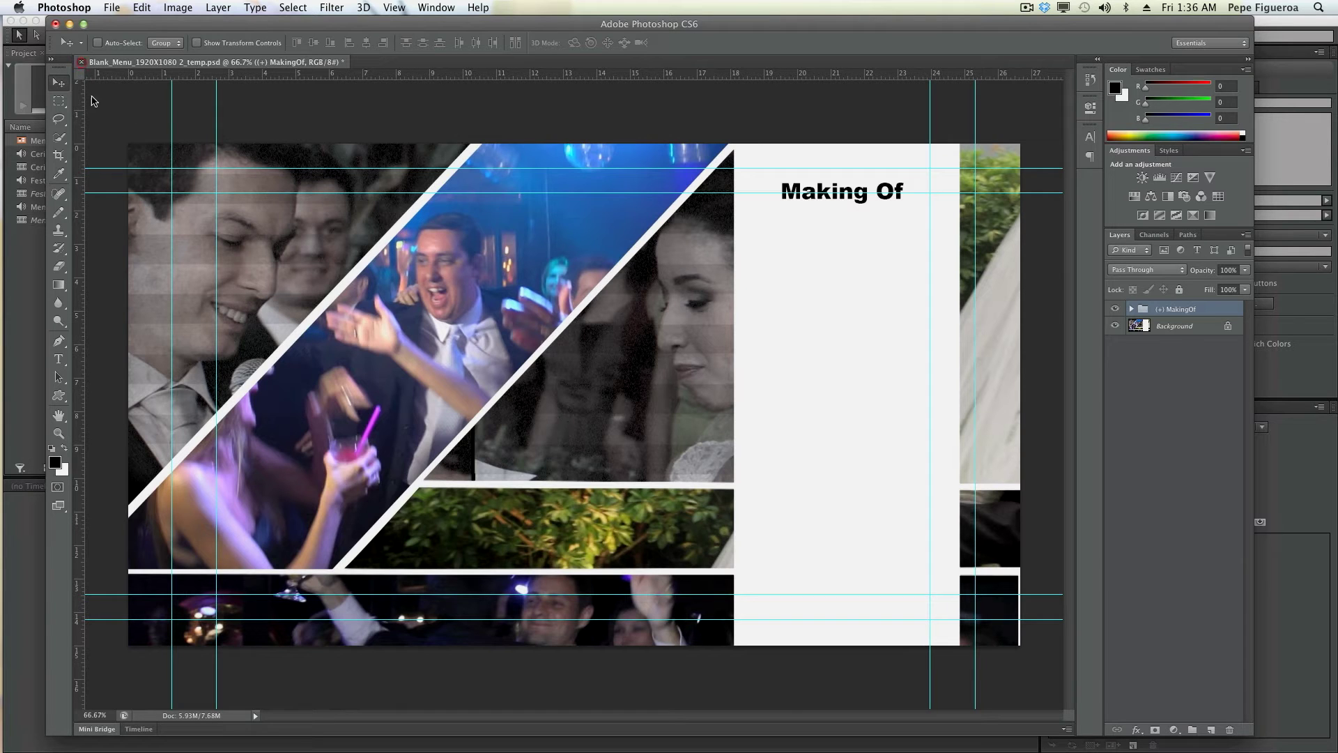
Save the menu file with Maximize Compatibility enabled, close it and switch back to Encore
{"action": "key", "text": "super+w"}
{"action": "left_click", "coordinate": [771, 264]}
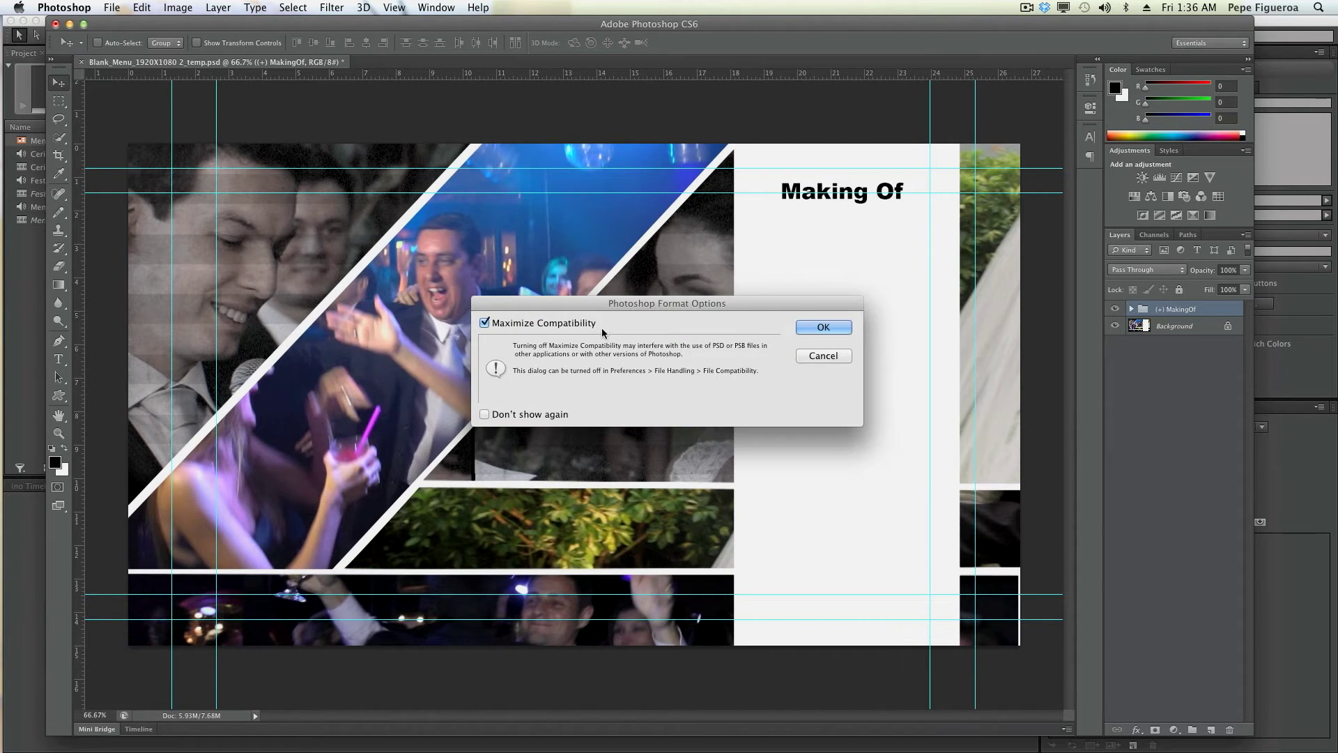
{"action": "key", "text": "Return"}
{"action": "left_click", "coordinate": [69, 24]}
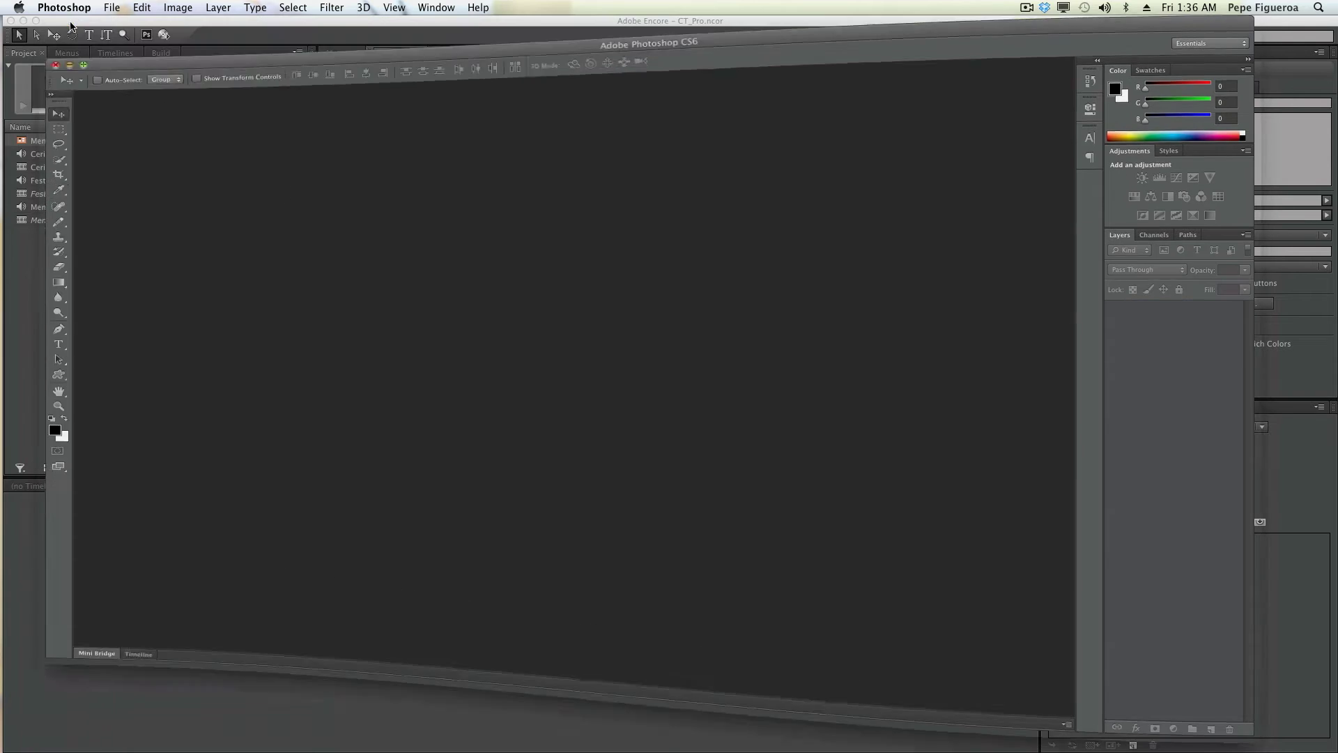
{"action": "left_click", "coordinate": [240, 317]}
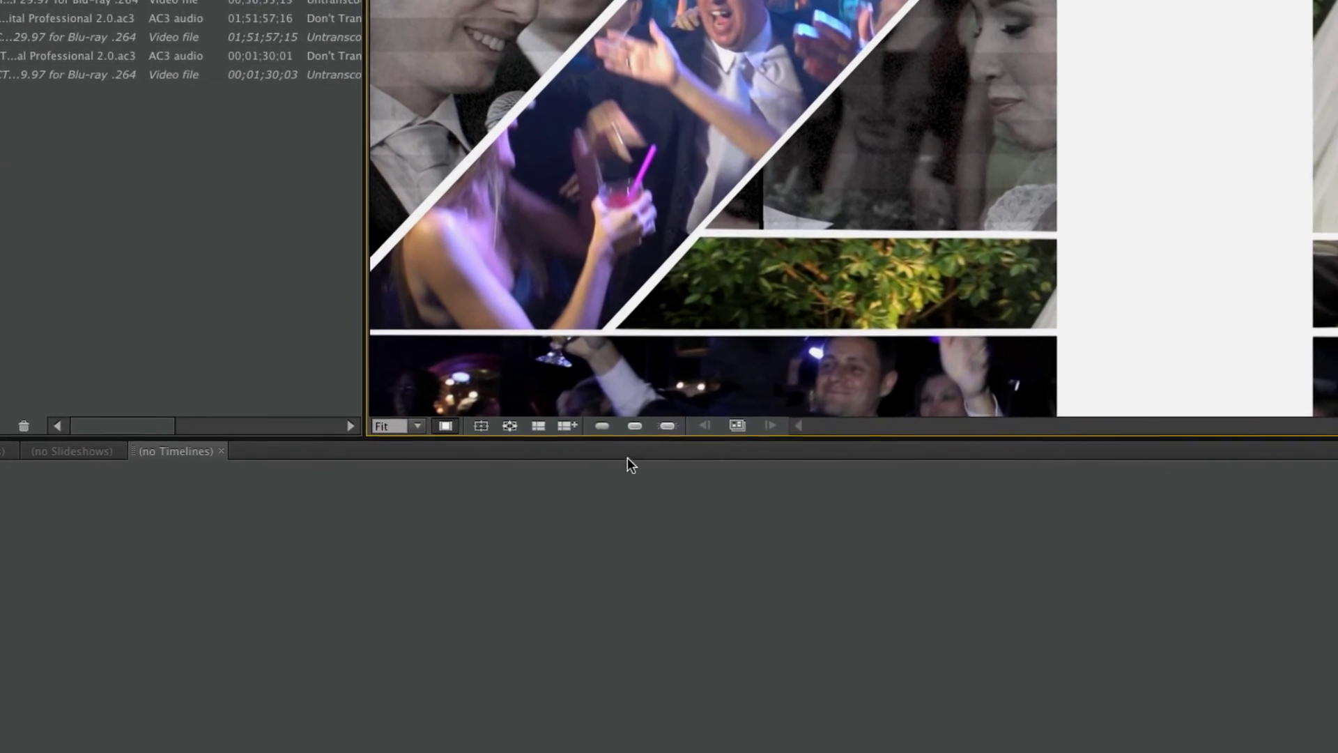
Preview the menu's normal, selected and activated subpicture highlights, ending with the selected highlight shown
{"action": "left_click", "coordinate": [602, 426]}
{"action": "left_click", "coordinate": [693, 417]}
{"action": "left_click", "coordinate": [626, 417]}
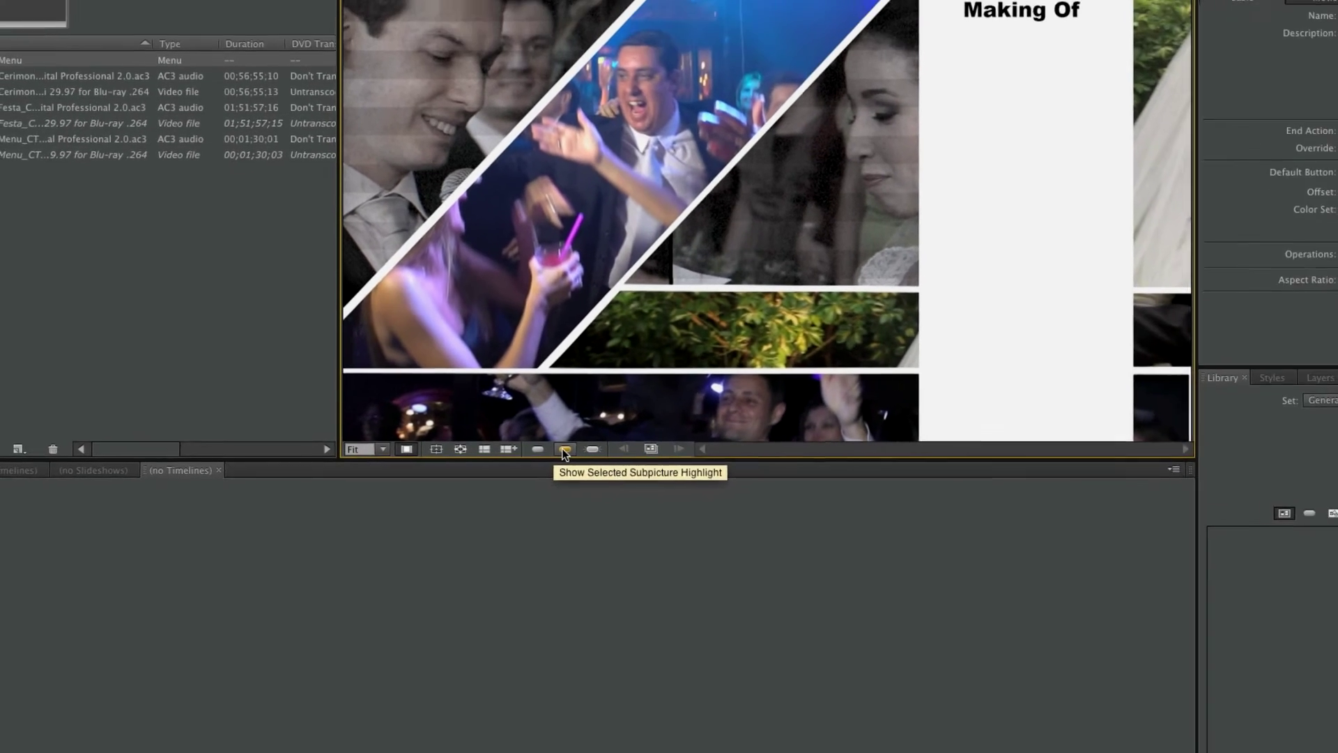
{"action": "left_click", "coordinate": [659, 417]}
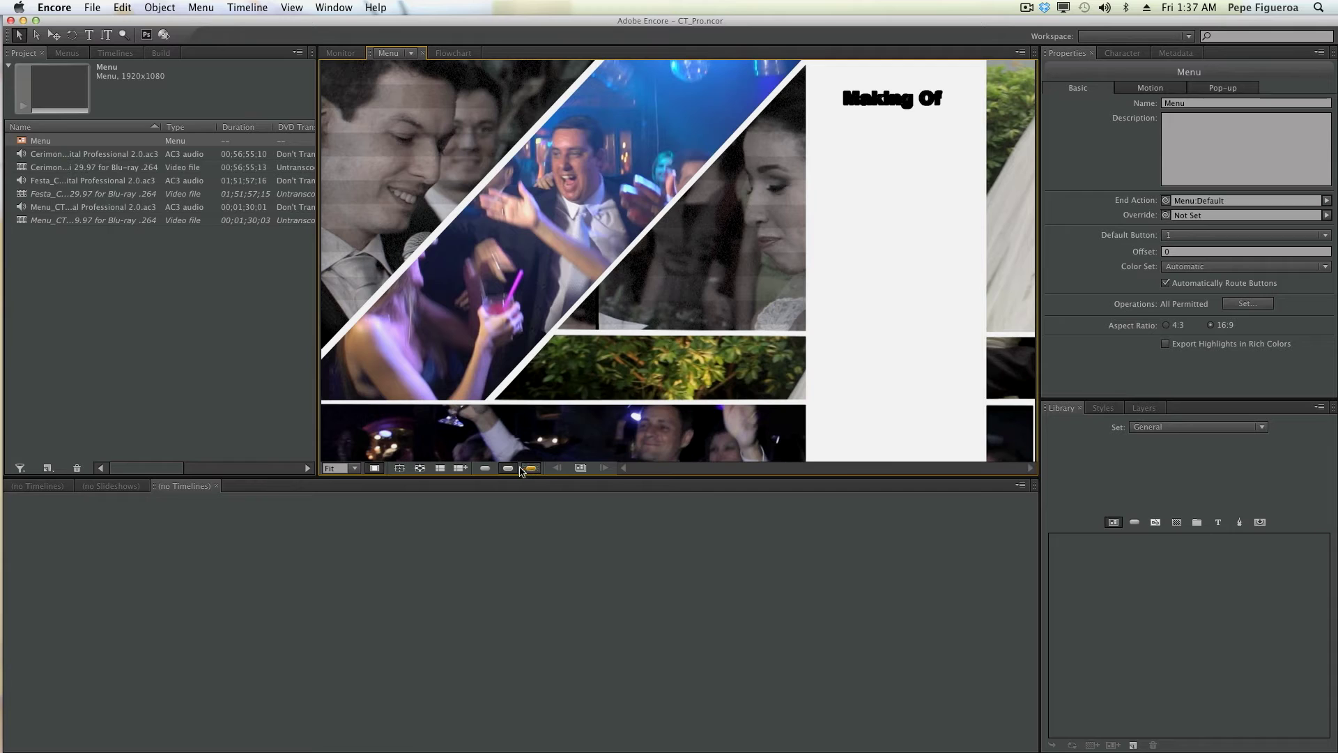
{"action": "left_click", "coordinate": [508, 468]}
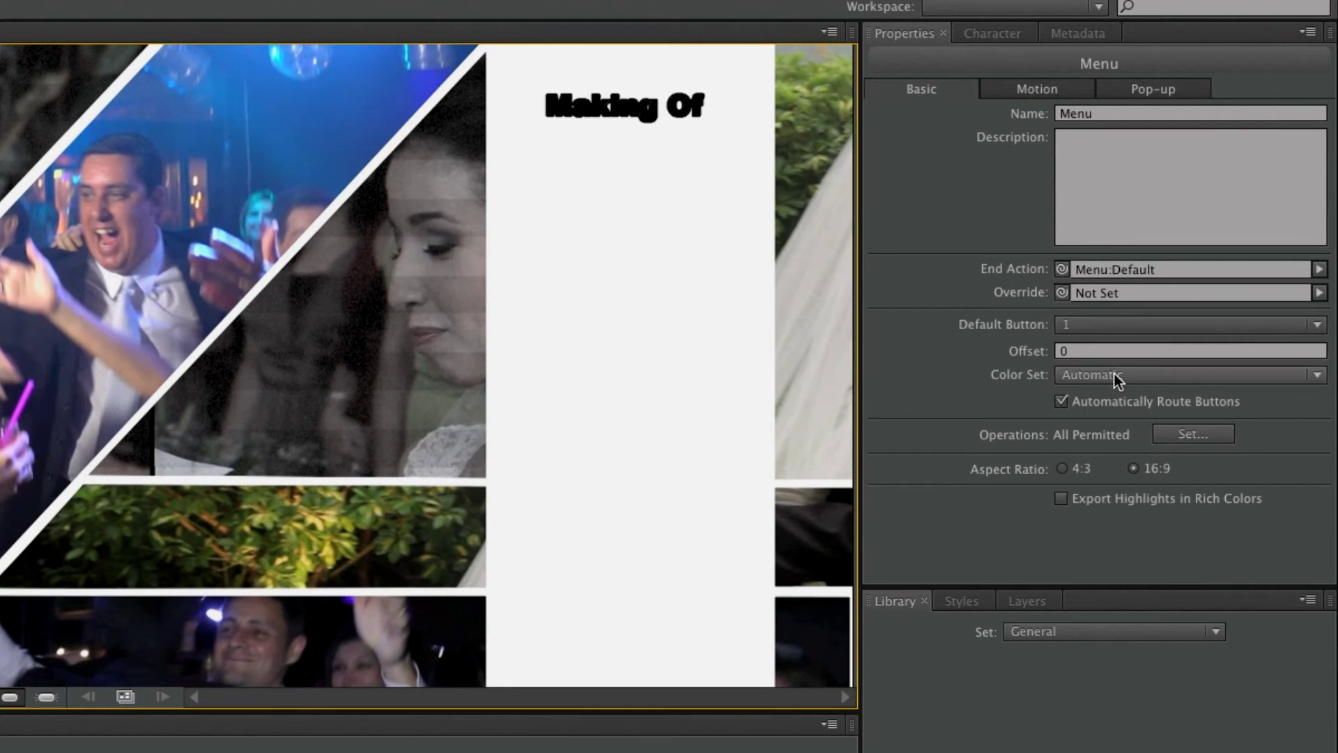
Set the menu's color set to Menu Default and open its color settings, keeping the Making Of button in view
{"action": "left_click", "coordinate": [1132, 374]}
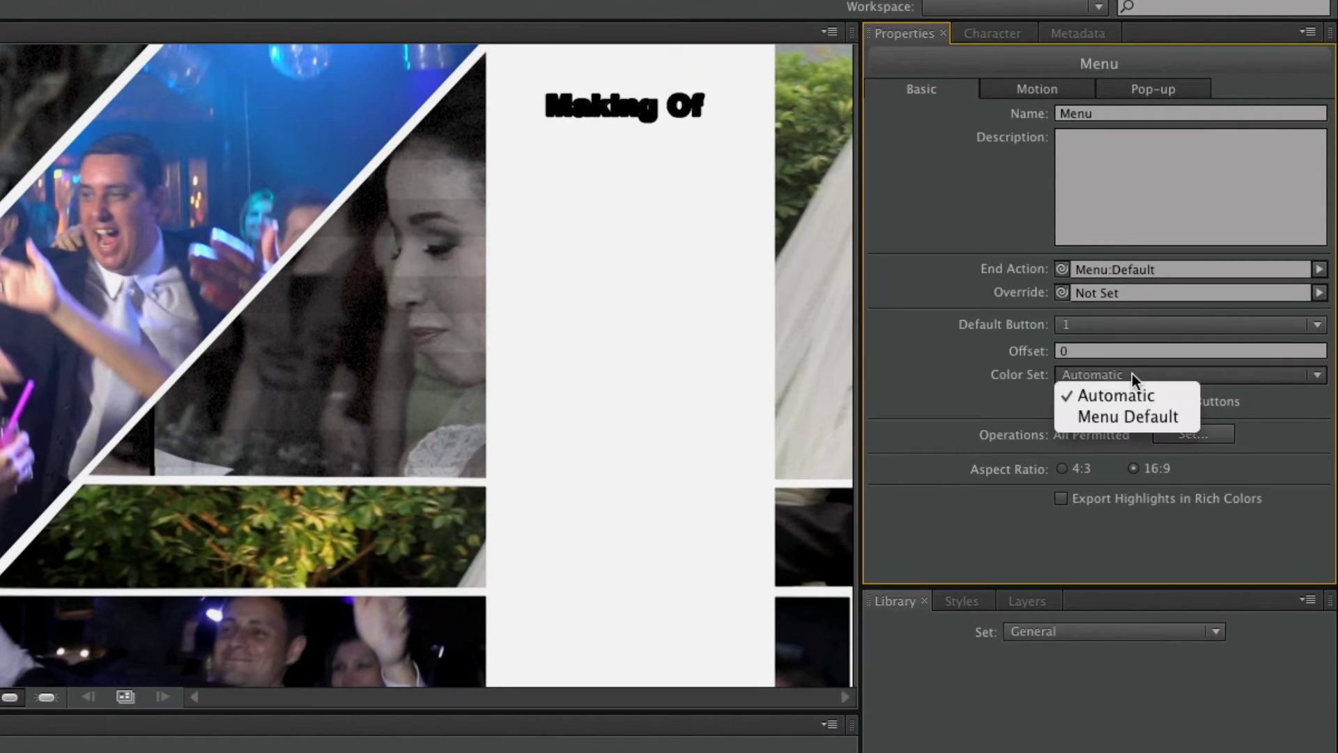
{"action": "left_click", "coordinate": [1064, 416]}
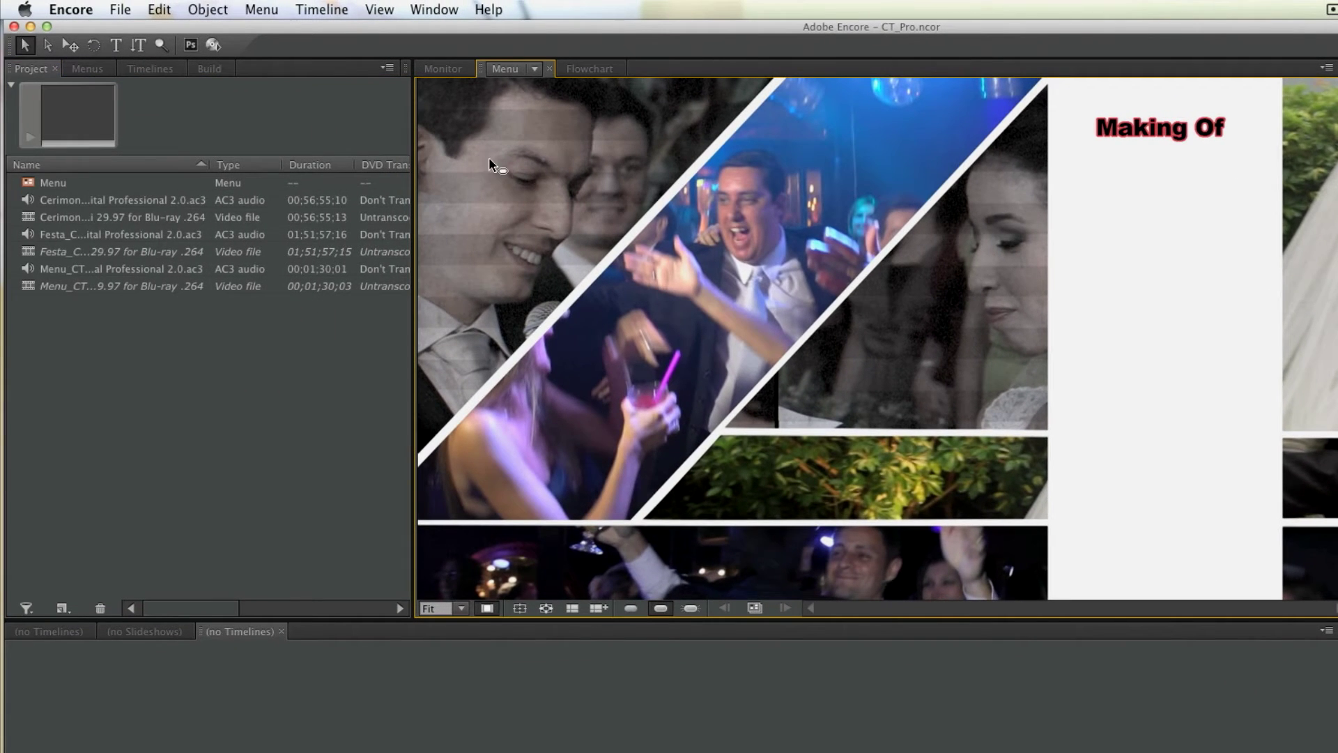
{"action": "left_click", "coordinate": [262, 14]}
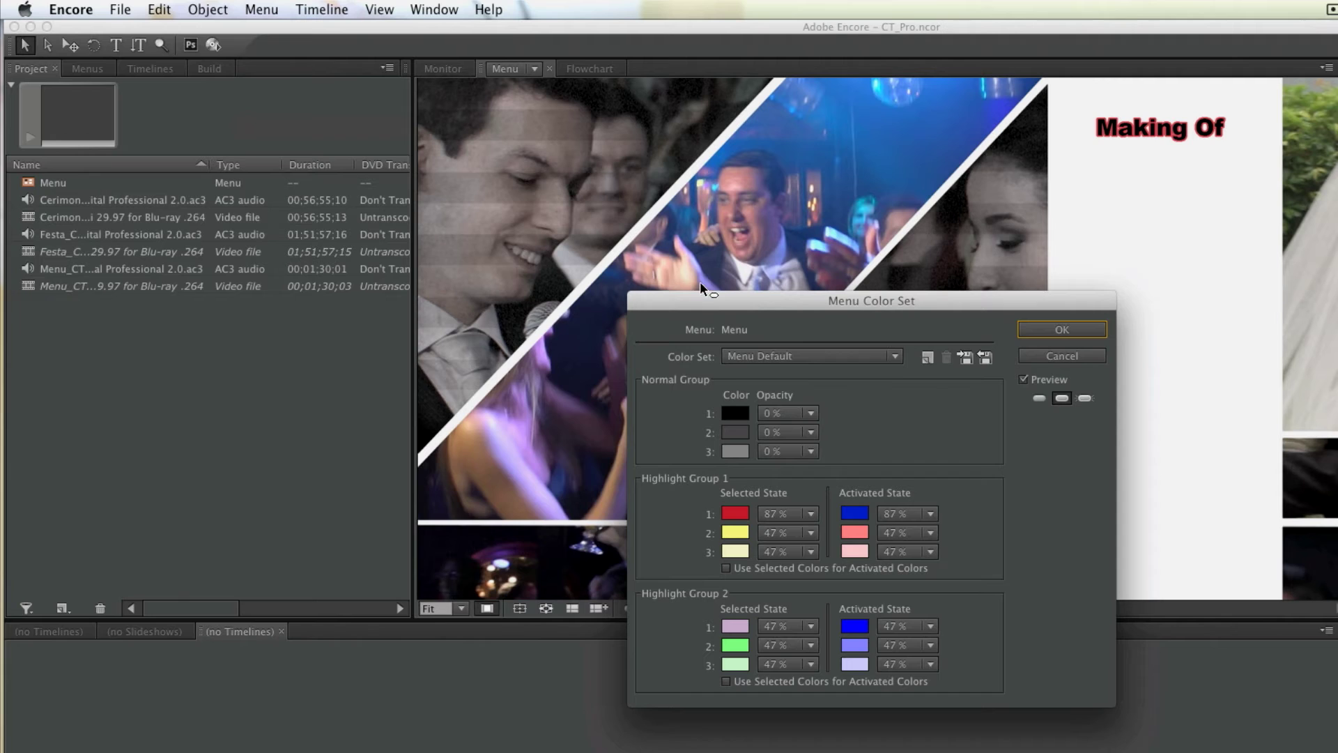
{"action": "left_click_drag", "start_coordinate": [791, 305], "coordinate": [352, 202]}
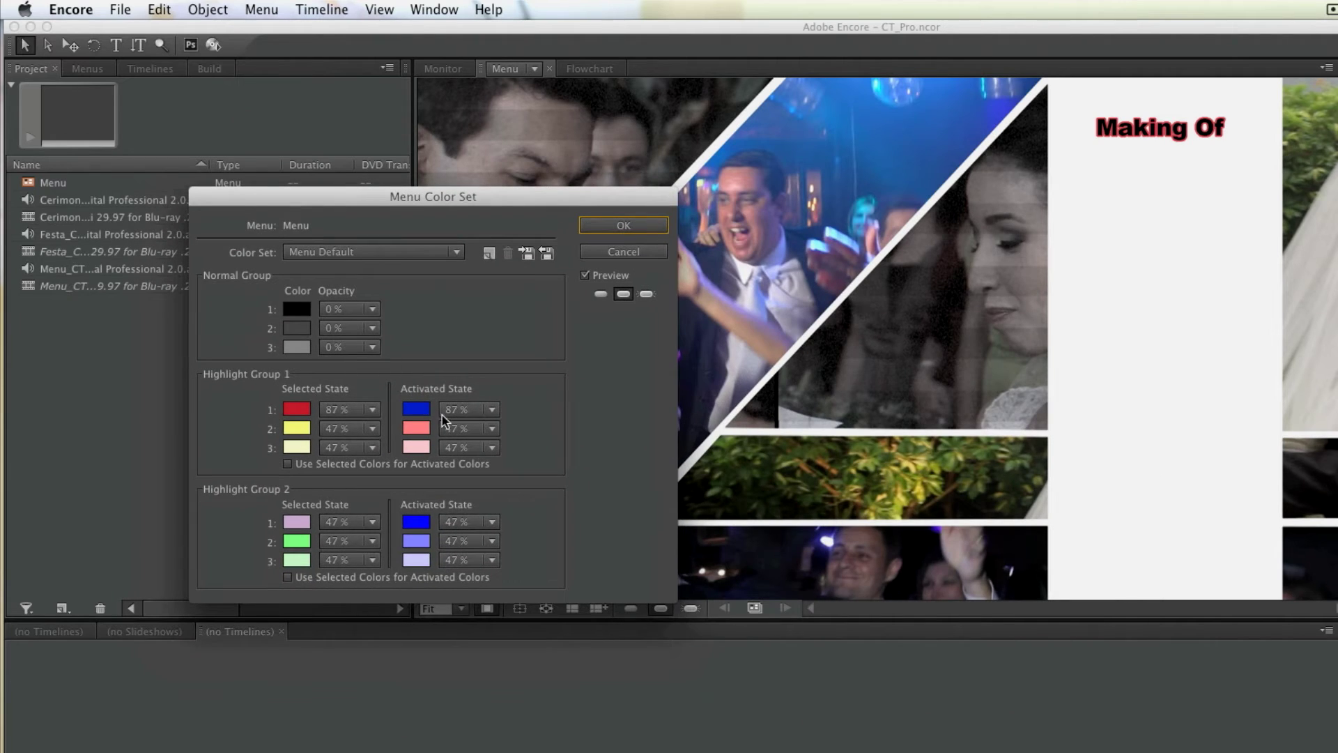
Try 47% opacity for the first selected-state color of Highlight Group 1, then restore it to 87%
{"action": "left_click", "coordinate": [339, 411]}
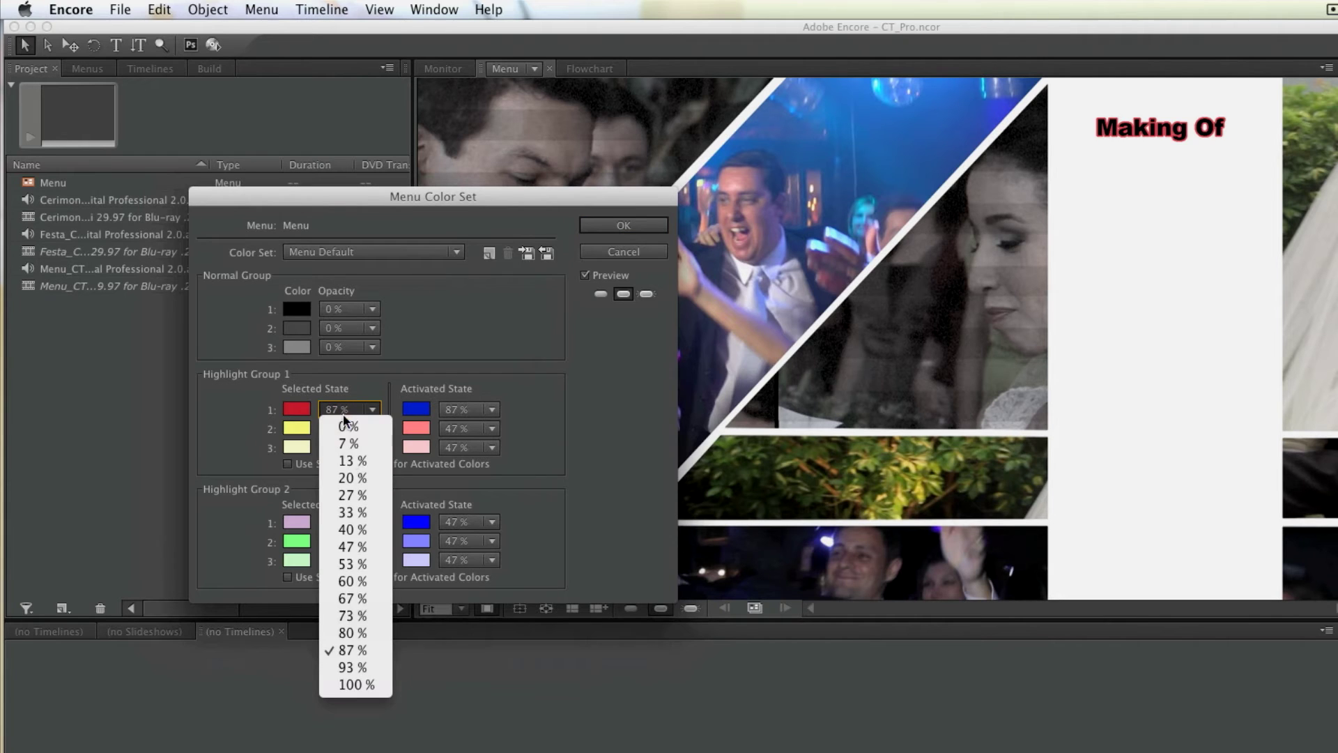
{"action": "left_click", "coordinate": [359, 548]}
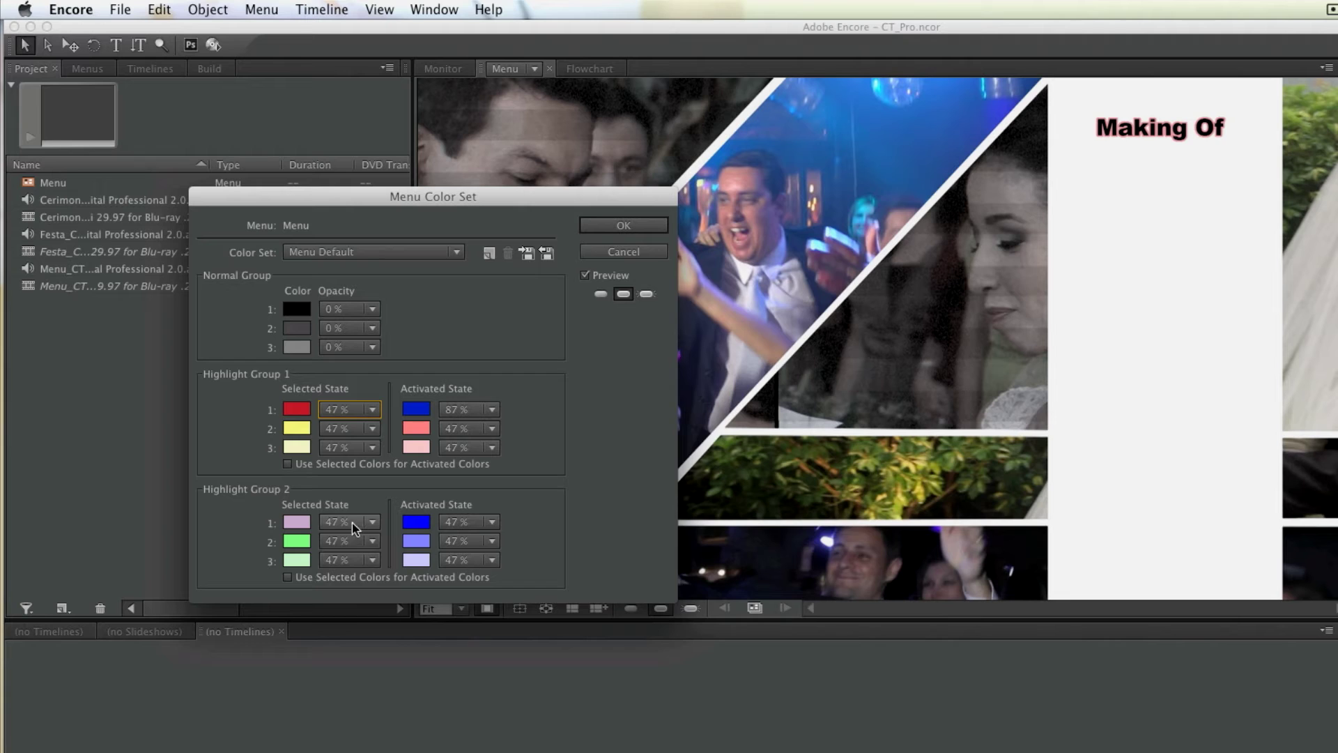
{"action": "left_click", "coordinate": [340, 411]}
{"action": "left_click", "coordinate": [365, 648]}
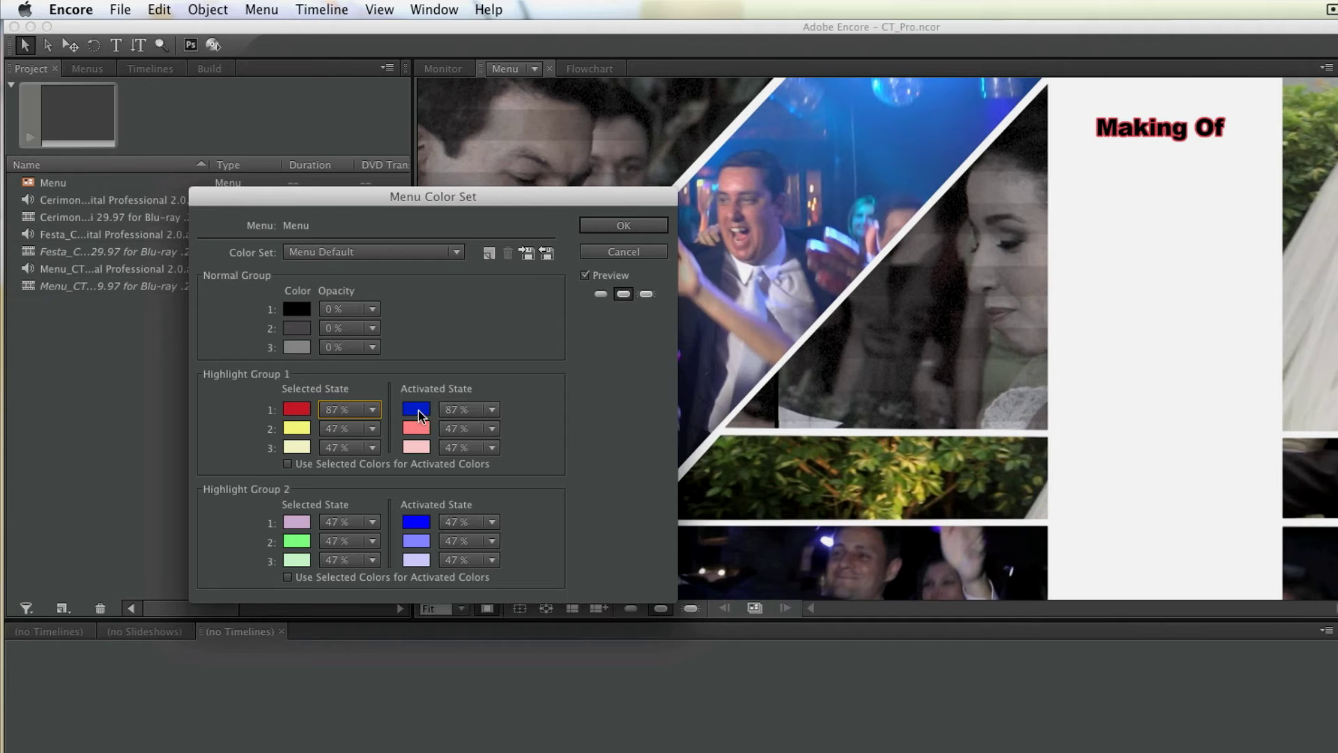
Preview the color set in the normal, selected and activated states, accept it and show the menu's normal state
{"action": "left_click", "coordinate": [645, 295]}
{"action": "left_click", "coordinate": [623, 295]}
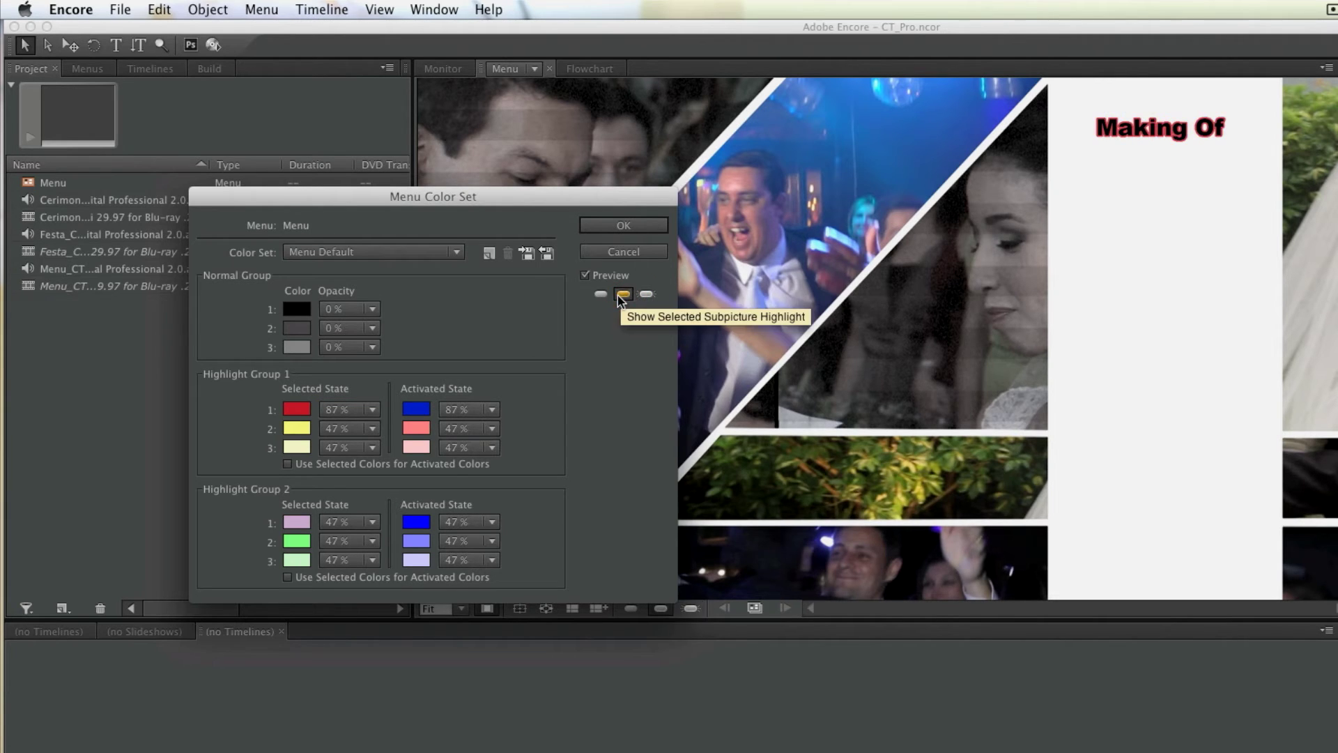
{"action": "left_click", "coordinate": [599, 295]}
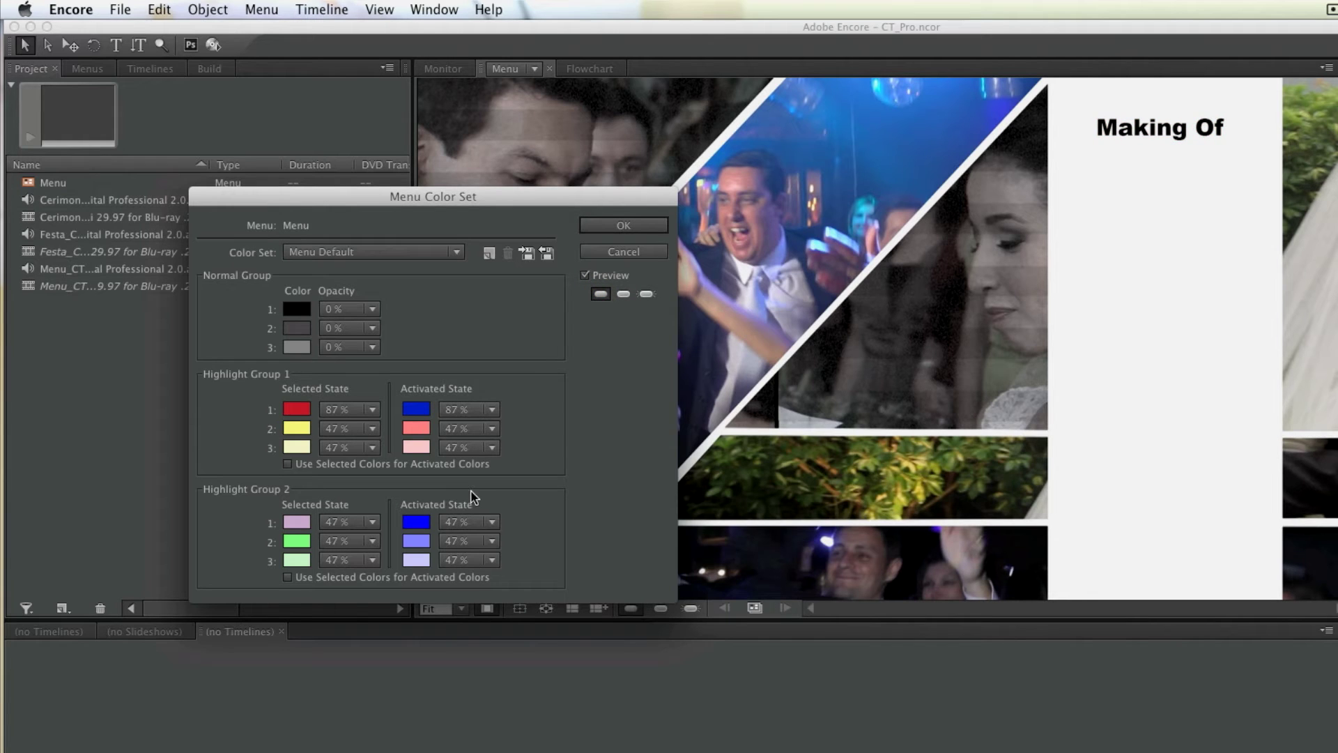
{"action": "left_click", "coordinate": [623, 295]}
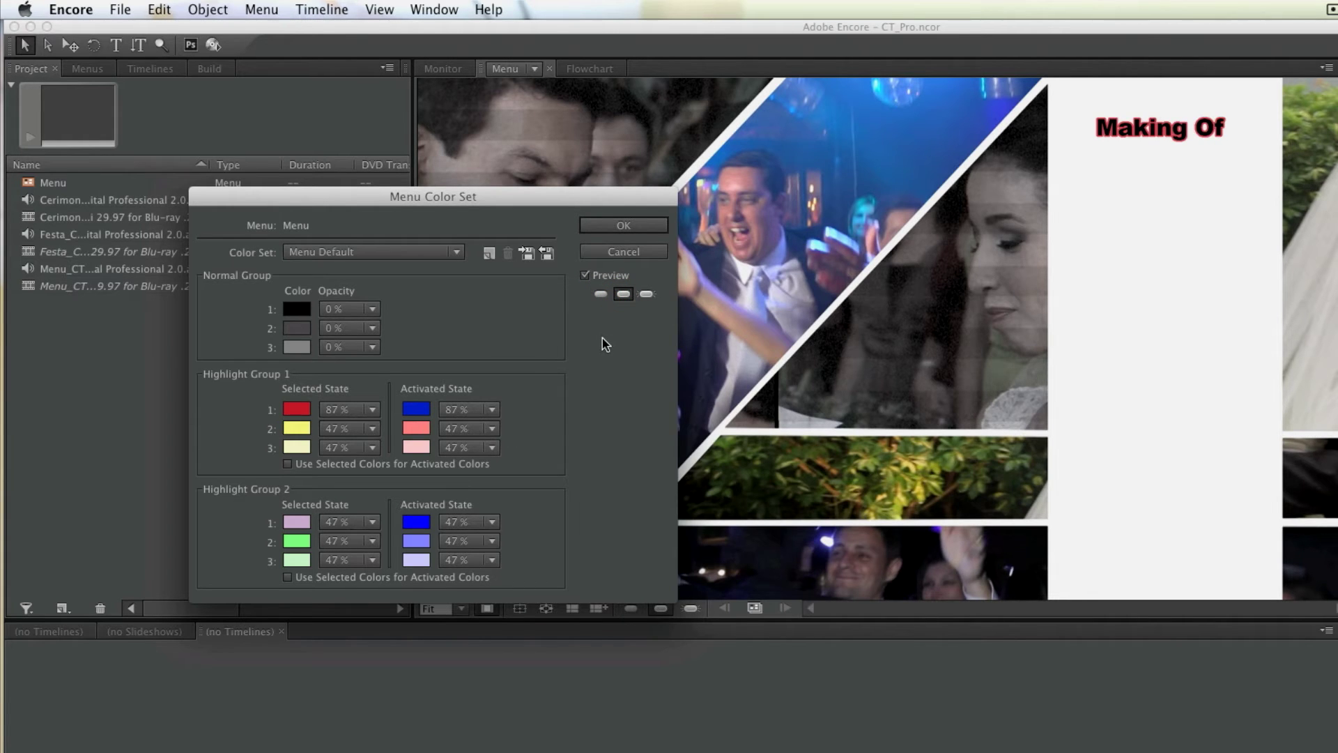
{"action": "left_click", "coordinate": [646, 295]}
{"action": "left_click", "coordinate": [625, 225]}
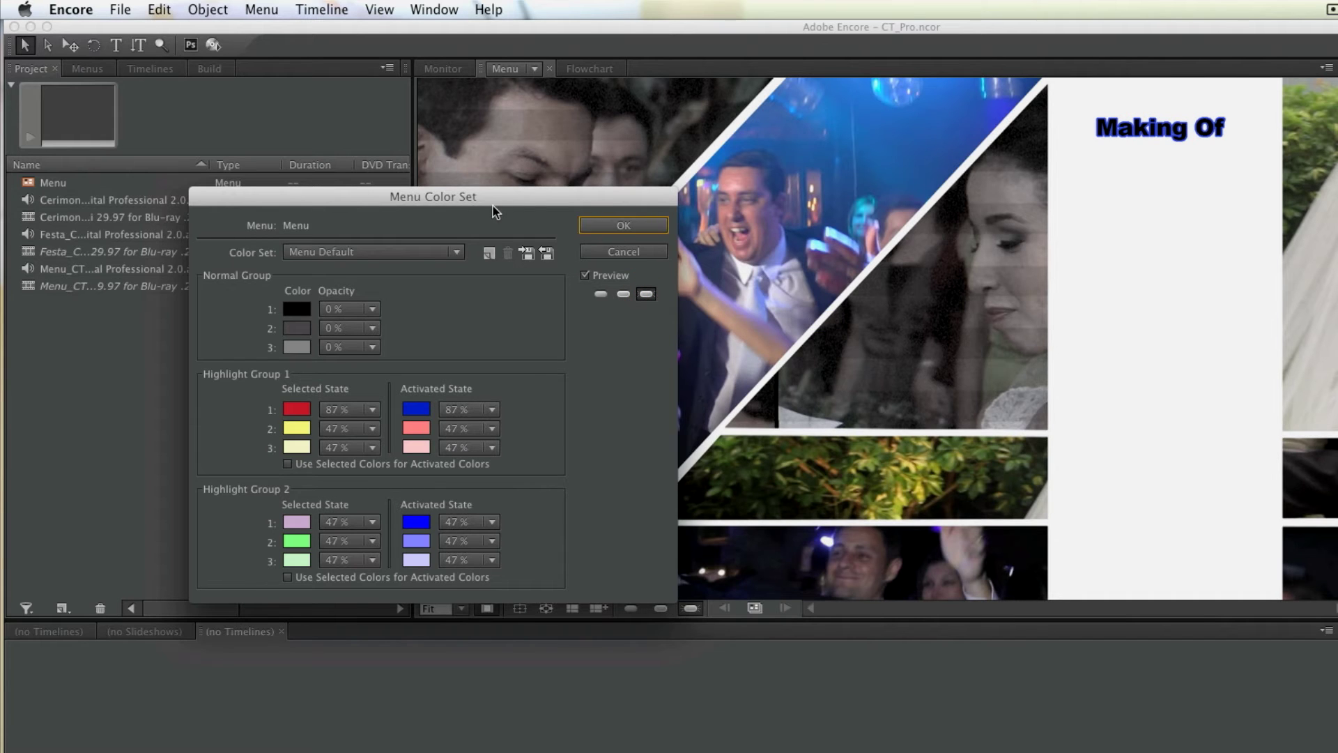
{"action": "left_click", "coordinate": [630, 607]}
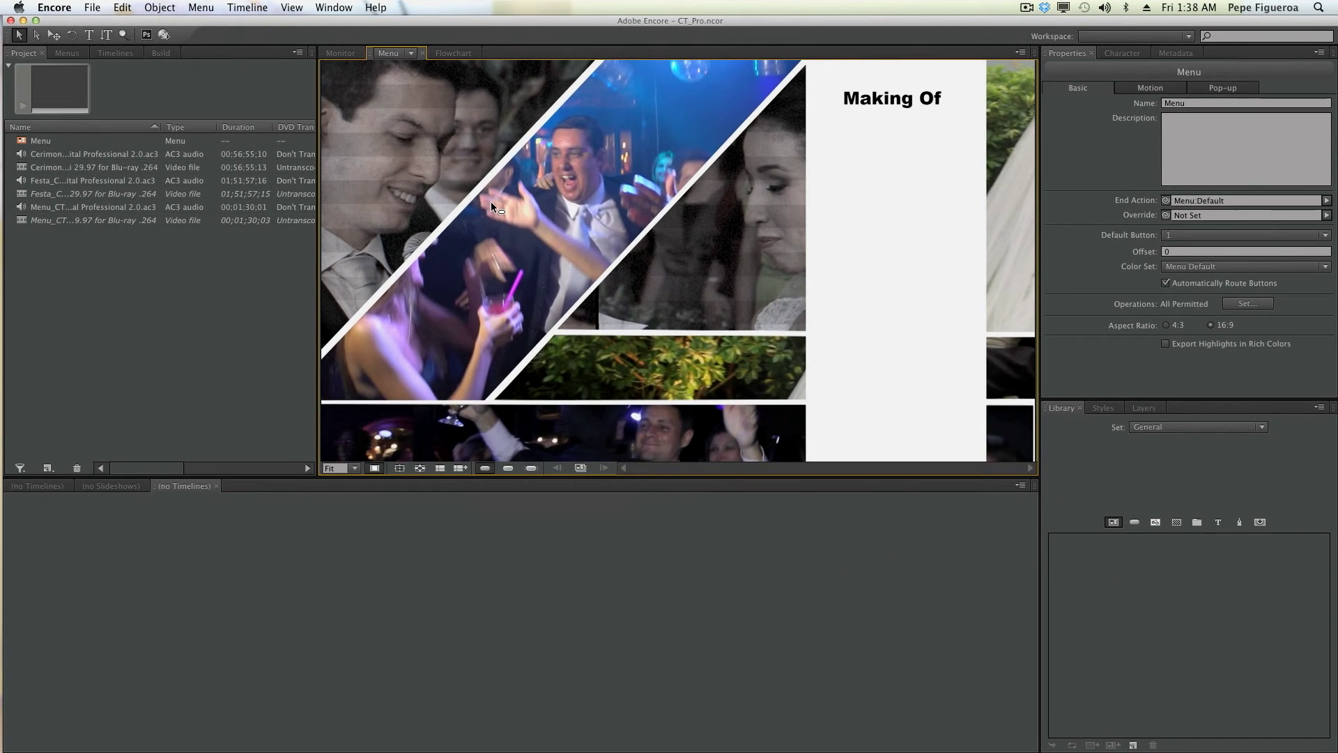
Open the menu in Photoshop for editing and duplicate the (+) MakingOf group as (+) Cerimonia
{"action": "right_click", "coordinate": [597, 269]}
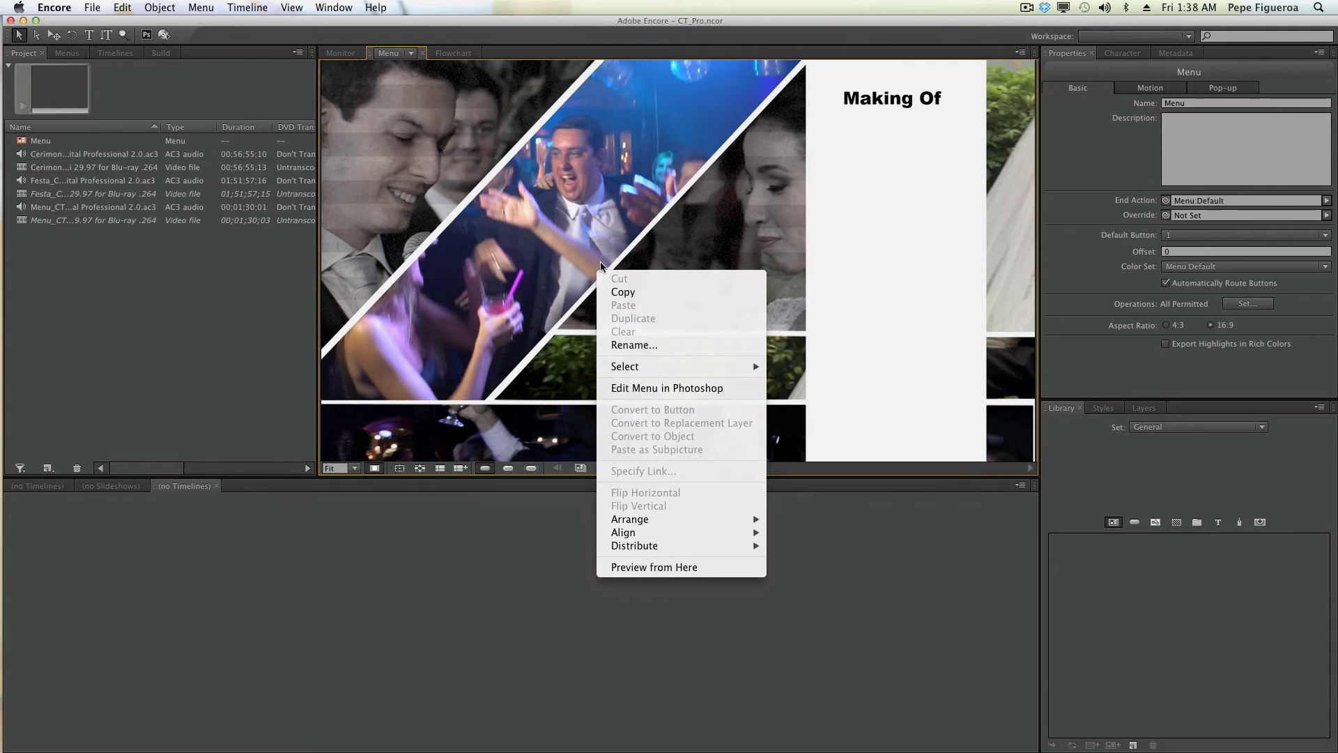
{"action": "left_click", "coordinate": [653, 388]}
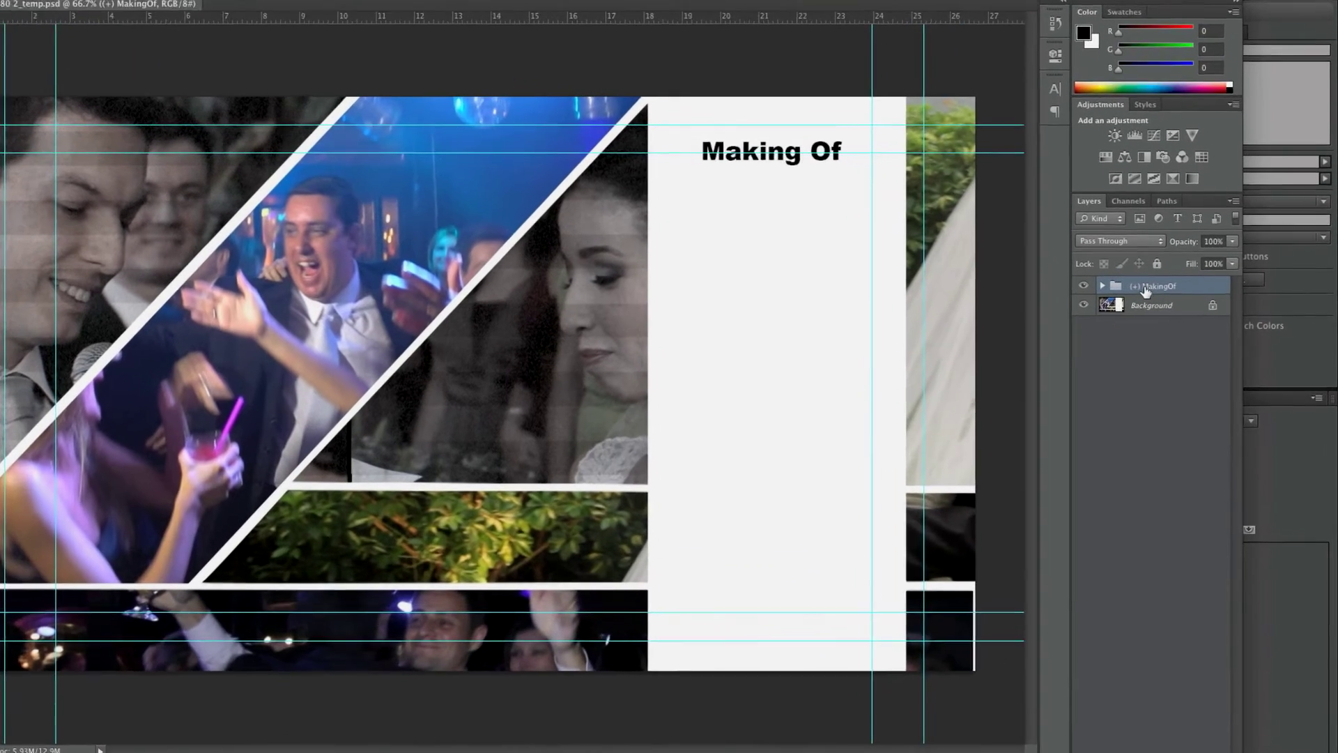
{"action": "right_click", "coordinate": [1168, 309]}
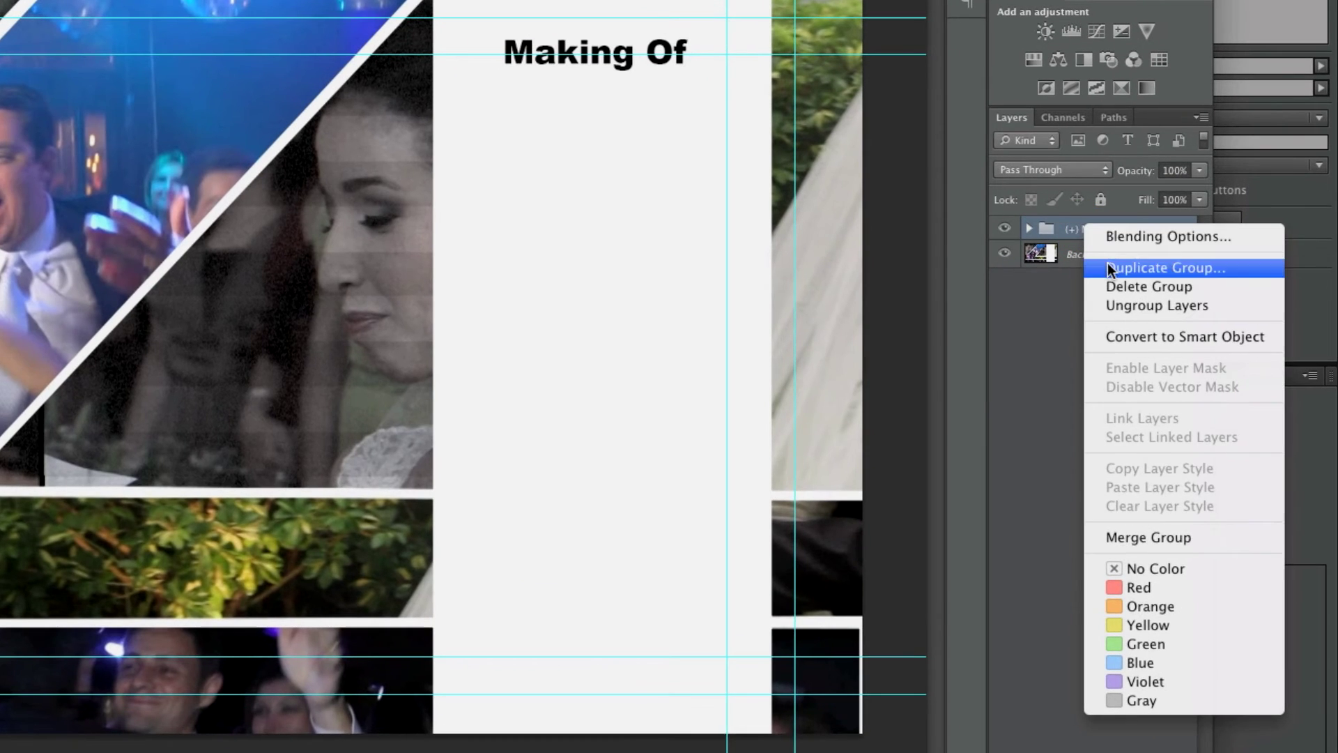
{"action": "left_click", "coordinate": [1107, 267]}
{"action": "left_click", "coordinate": [270, 272]}
{"action": "left_click_drag", "start_coordinate": [184, 280], "coordinate": [331, 280]}
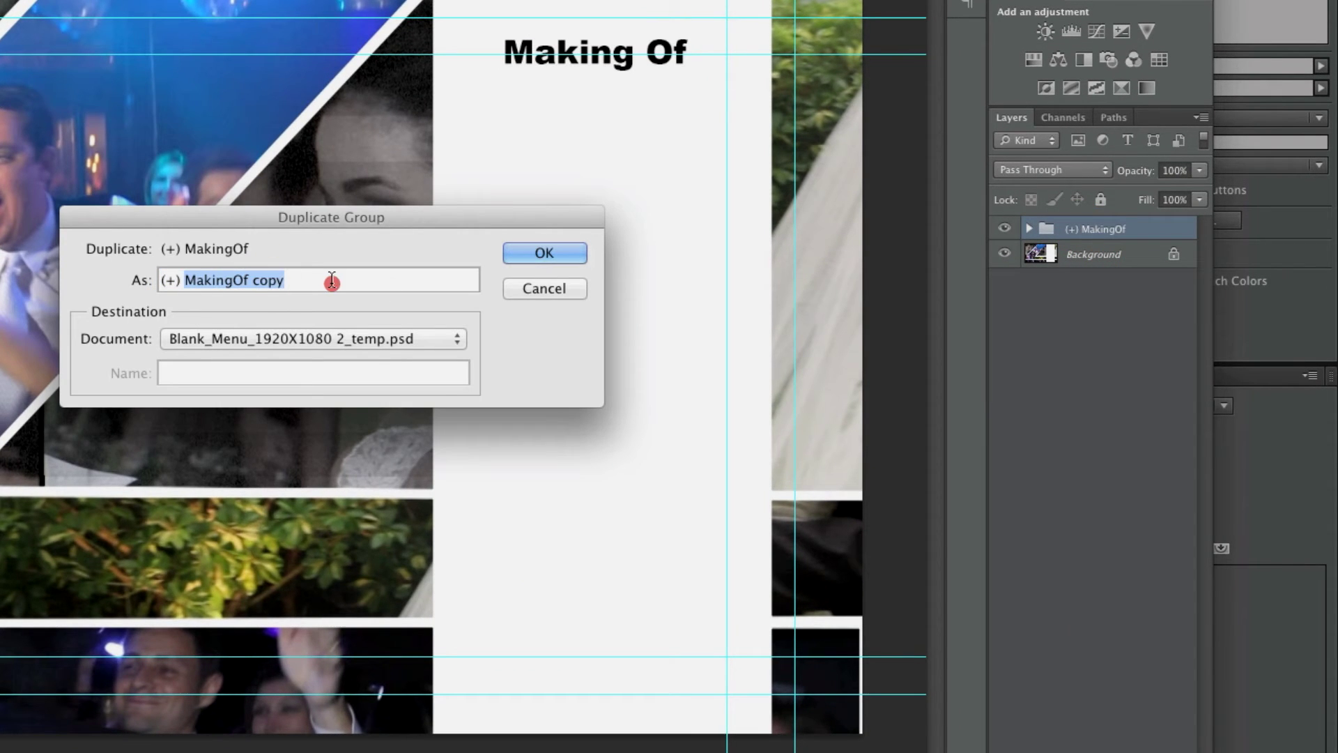
{"action": "type", "text": "Cerimoni"}
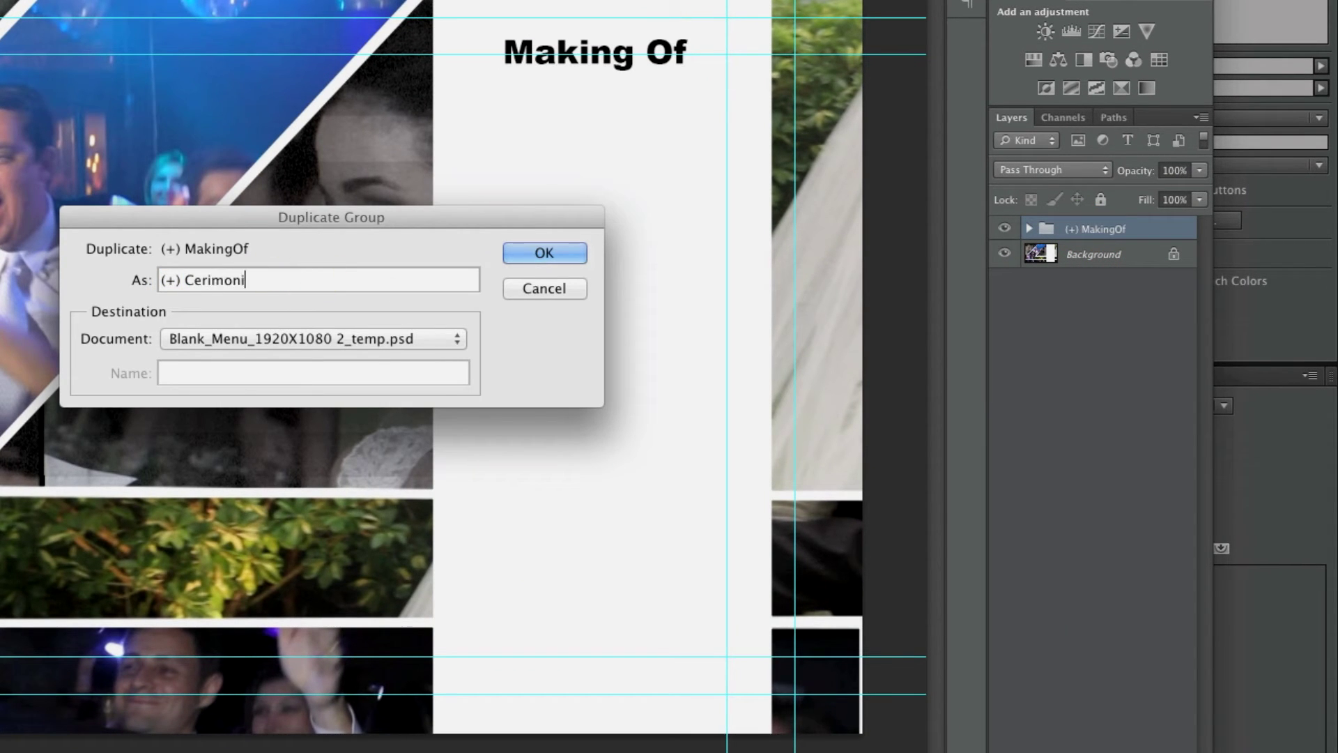
{"action": "type", "text": "a"}
{"action": "left_click", "coordinate": [544, 252]}
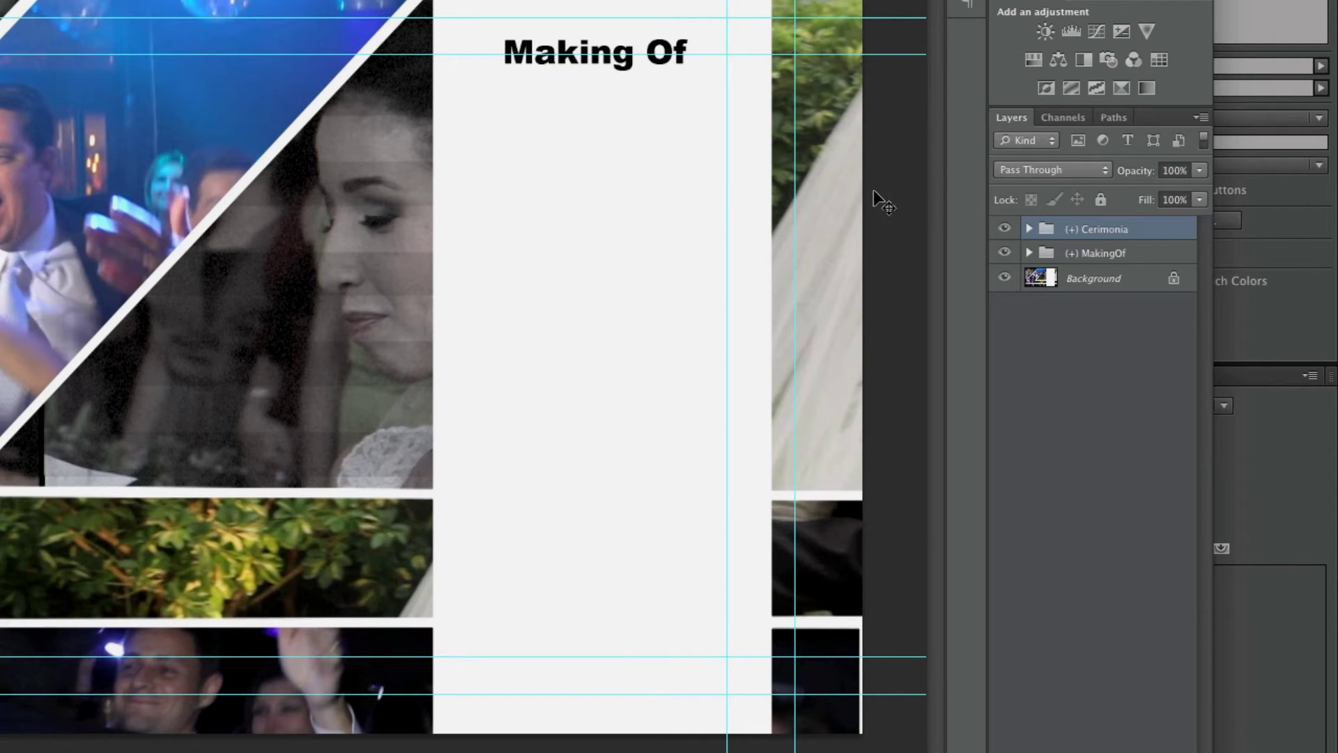
Expand the (+) Cerimonia group and rename its highlight layer to (=1) Cerimonia
{"action": "left_click", "coordinate": [1029, 228]}
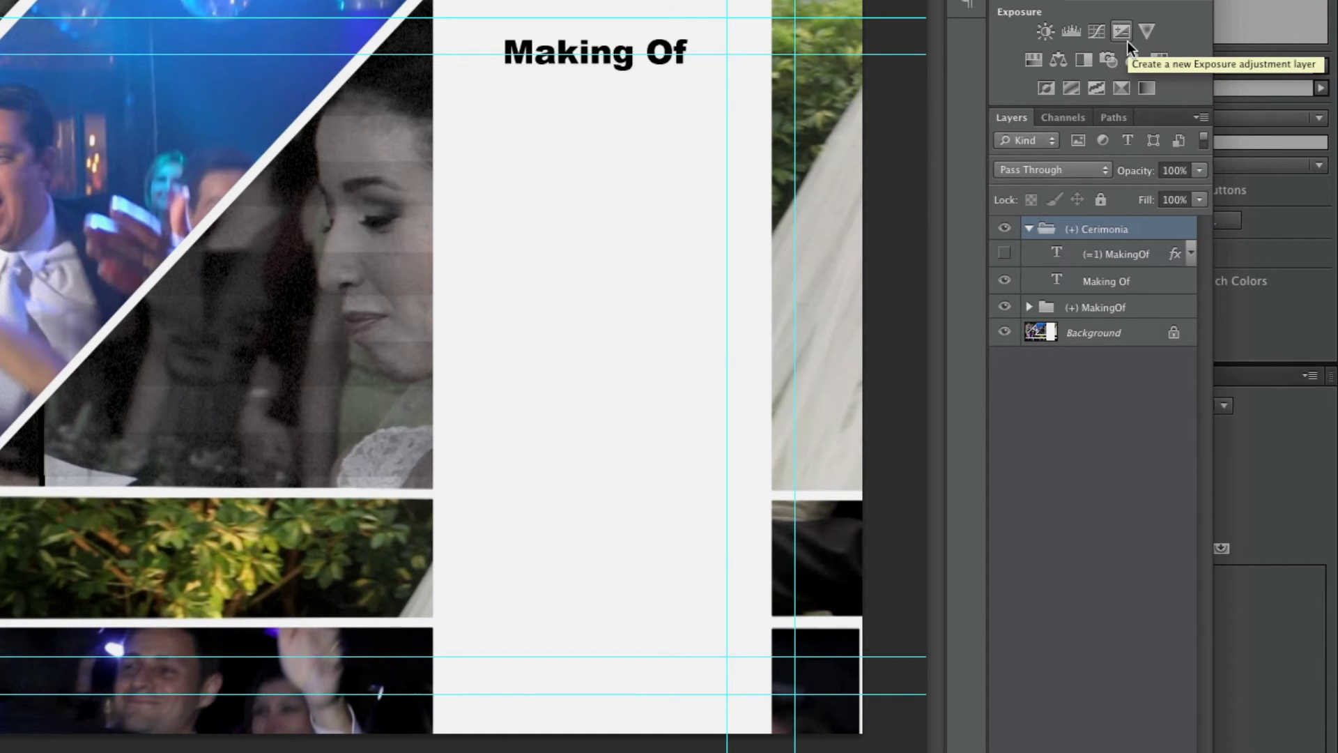
{"action": "double_click", "coordinate": [1115, 253]}
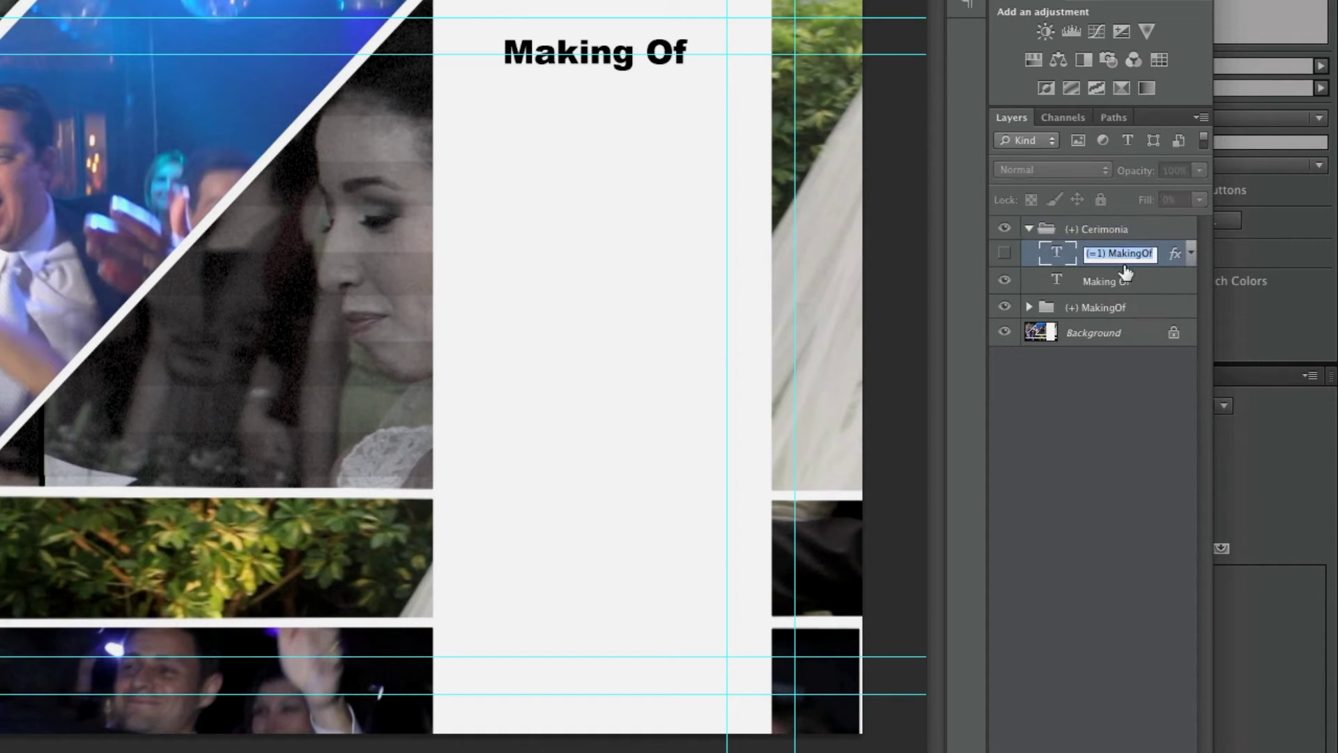
{"action": "double_click", "coordinate": [1113, 254]}
{"action": "type", "text": "Cerimo"}
{"action": "key", "text": "Return"}
Change the text of the Making Of layer inside the (+) Cerimonia group to "Cerimônia"
{"action": "left_click", "coordinate": [1115, 281]}
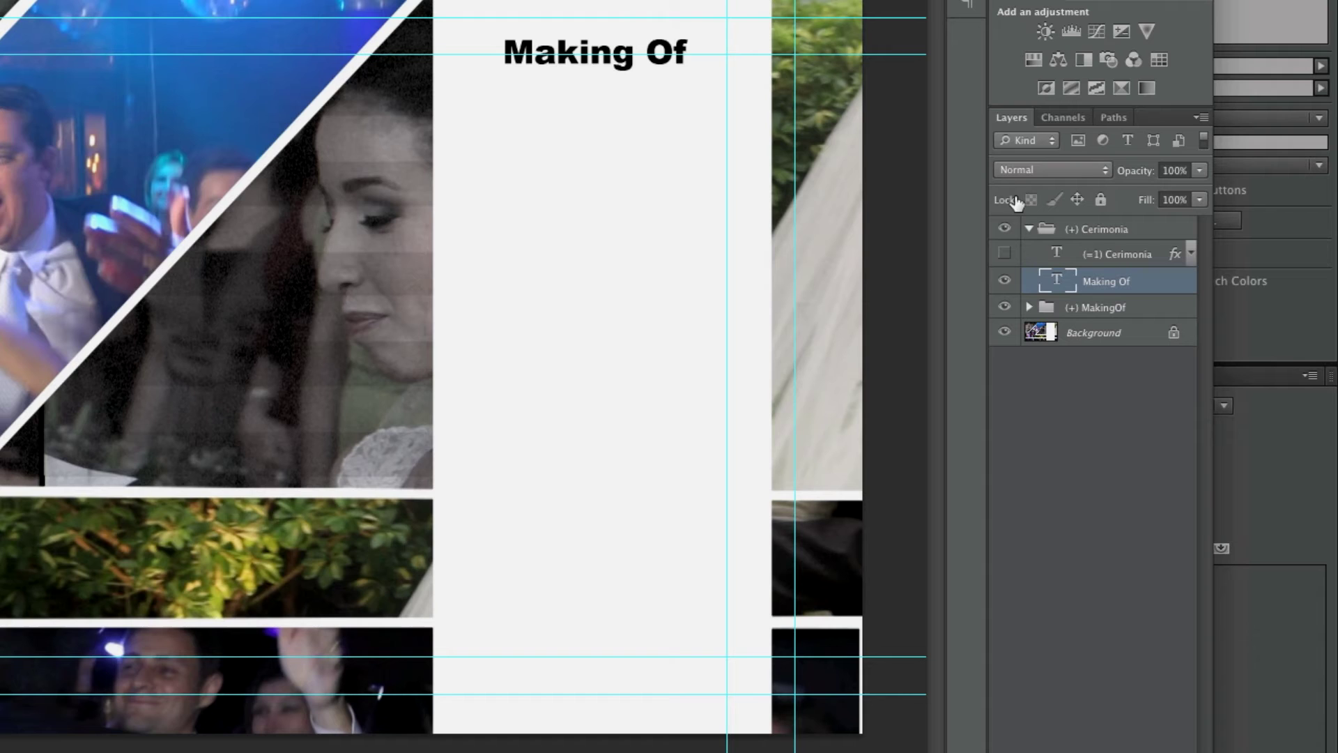
{"action": "key", "text": "Return"}
{"action": "type", "text": "Making Of"}
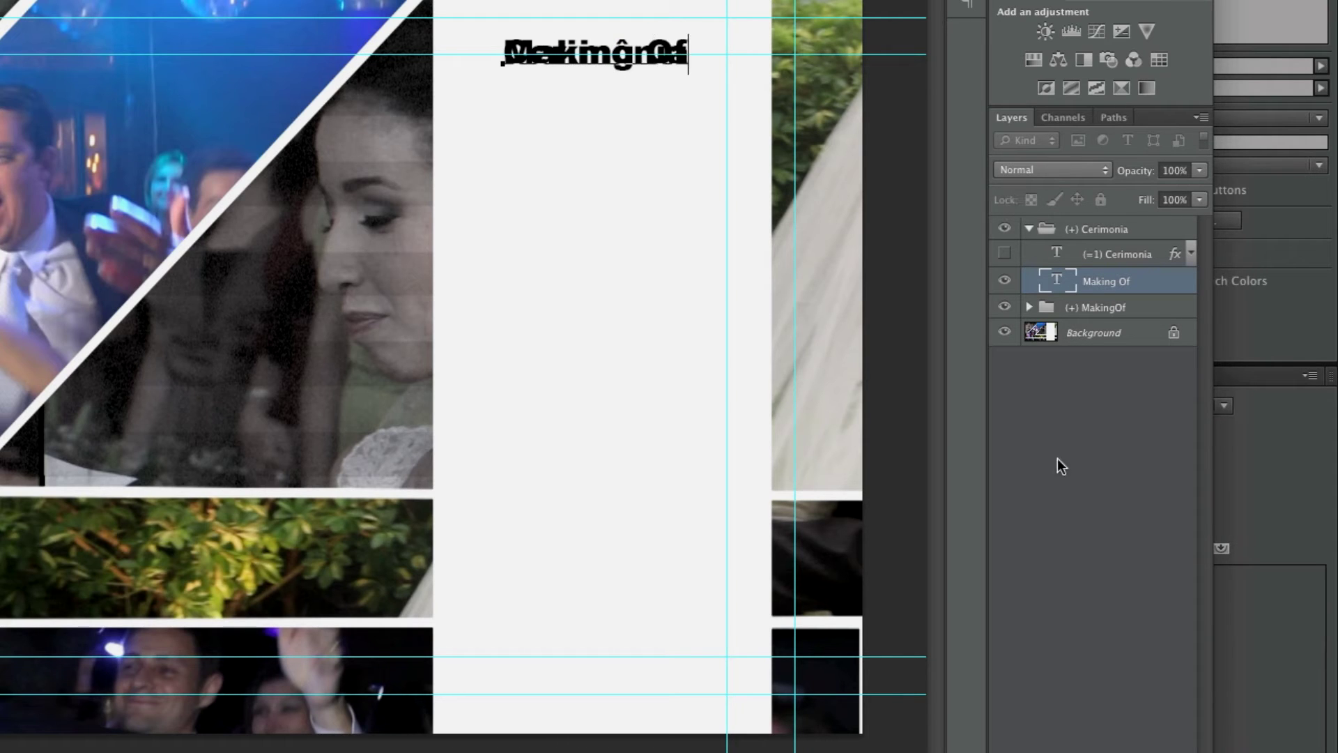
{"action": "key", "text": "ctrl+Return"}
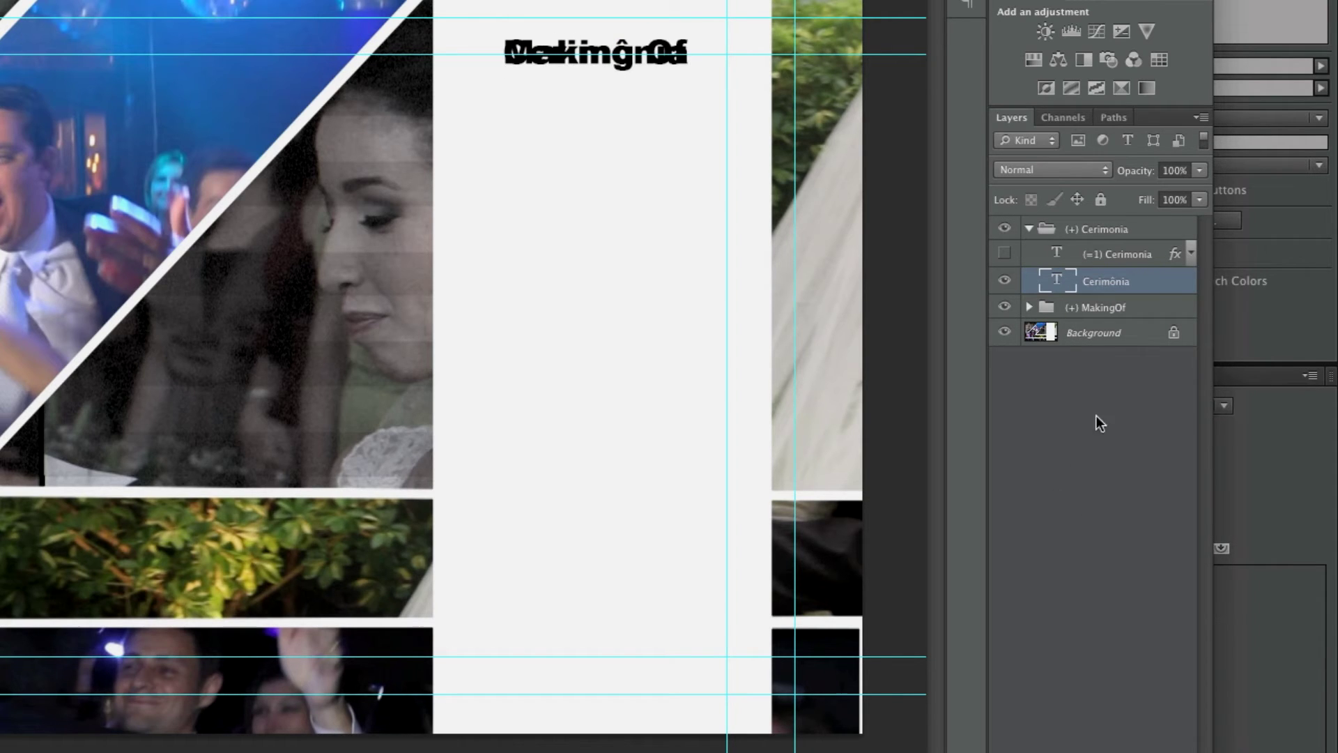
Move the (+) Cerimonia group directly below the Making Of text on the white panel and deselect it
{"action": "left_click", "coordinate": [1098, 230]}
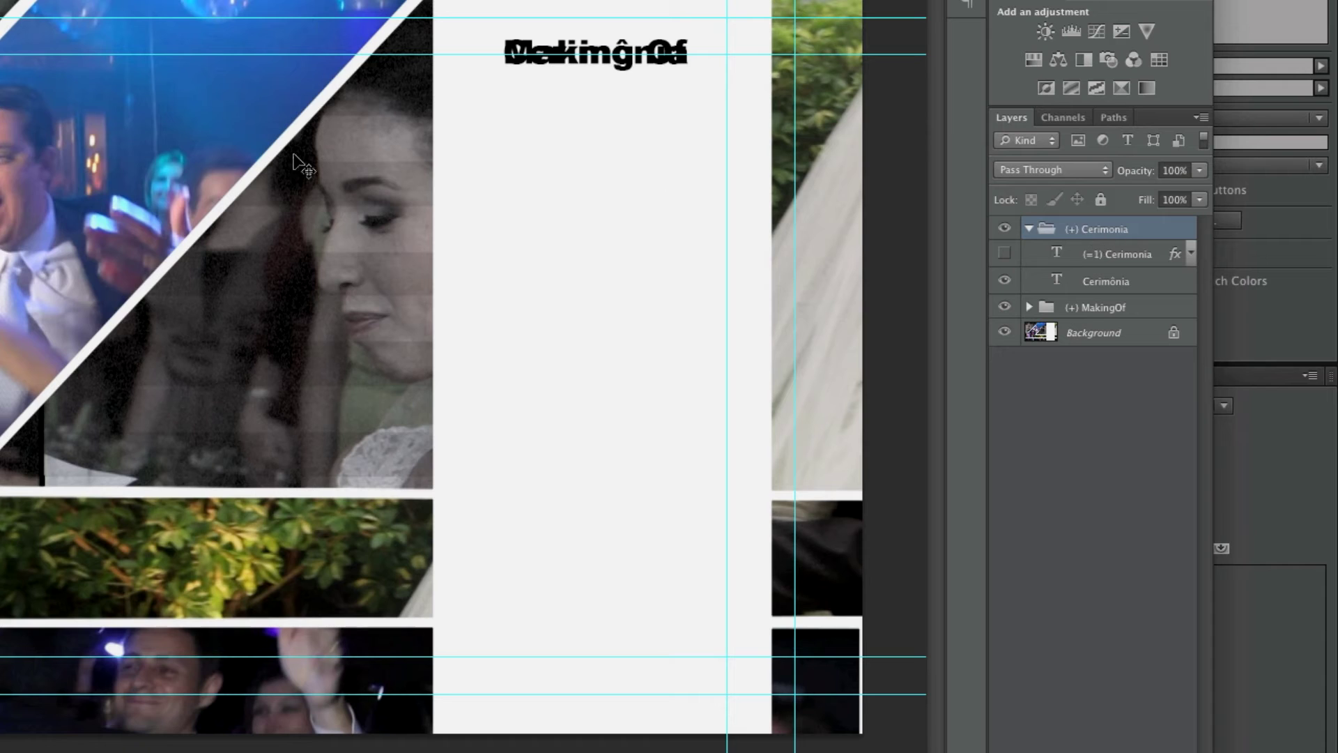
{"action": "left_click_drag", "start_coordinate": [603, 76], "coordinate": [601, 135]}
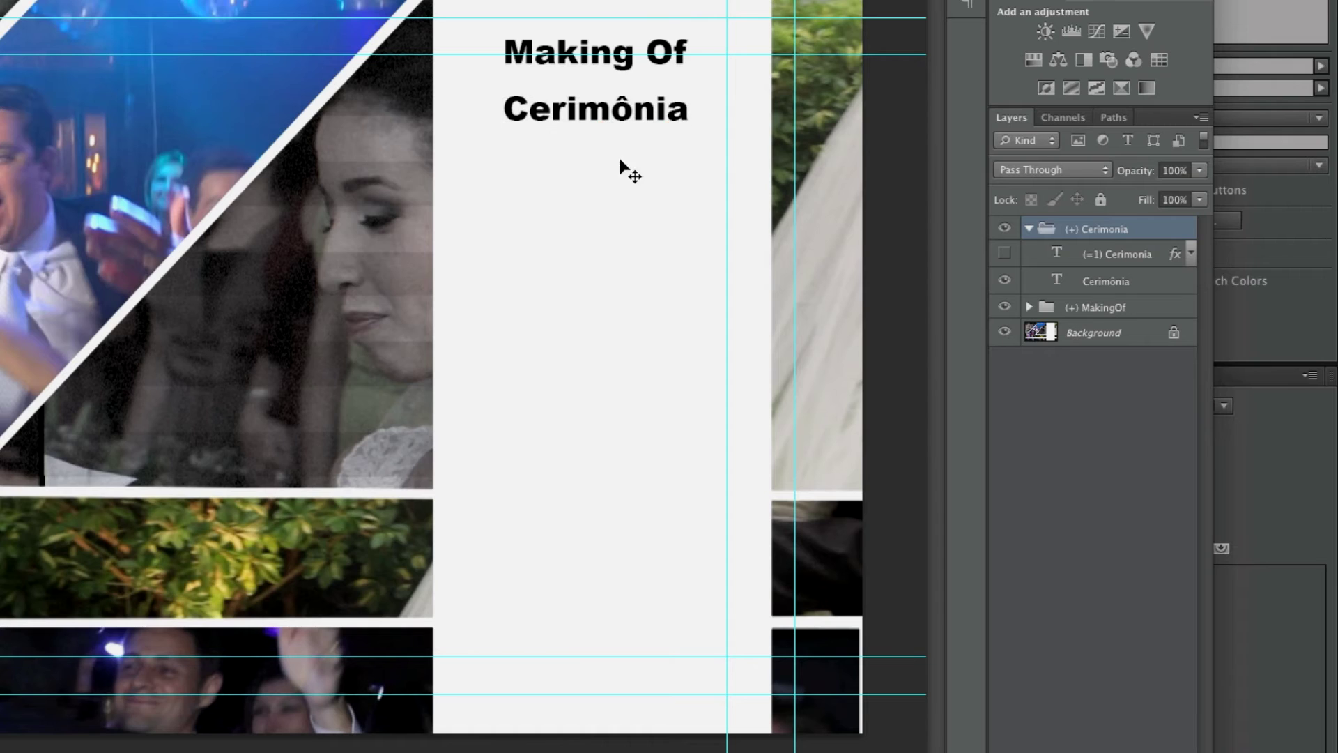
{"action": "left_click", "coordinate": [1079, 410]}
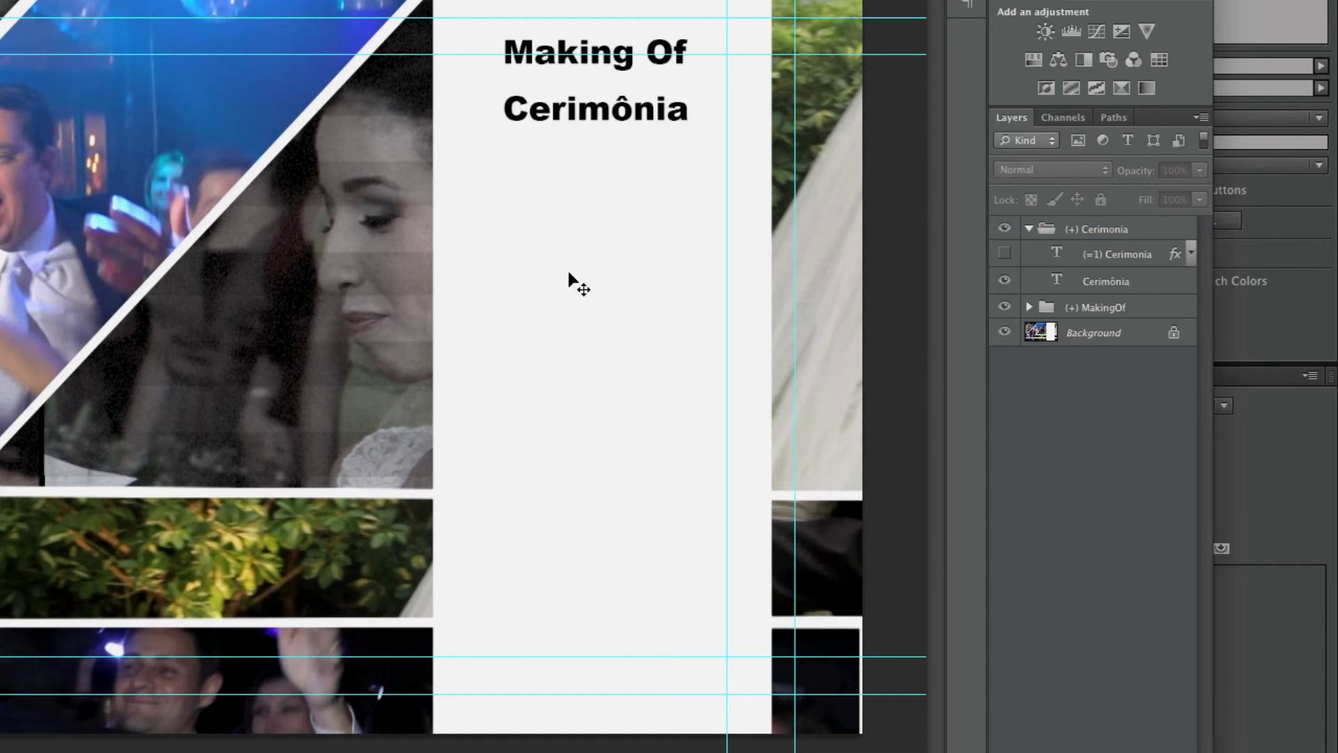
Change the text of the (=1) Cerimonia highlight layer to "Cerimônia", hide the layer and collapse the (+) Cerimonia group
{"action": "left_click", "coordinate": [1004, 253]}
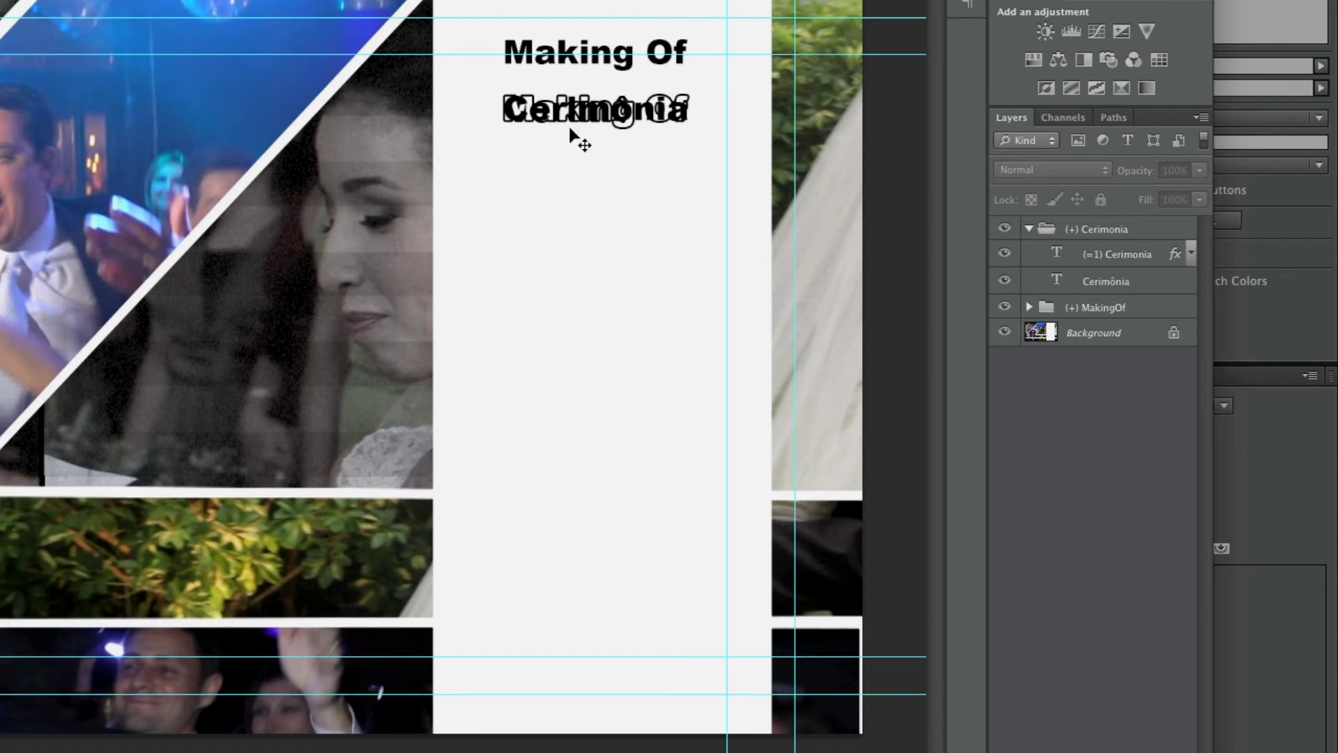
{"action": "double_click", "coordinate": [1056, 254]}
{"action": "type", "text": "Cerimônia"}
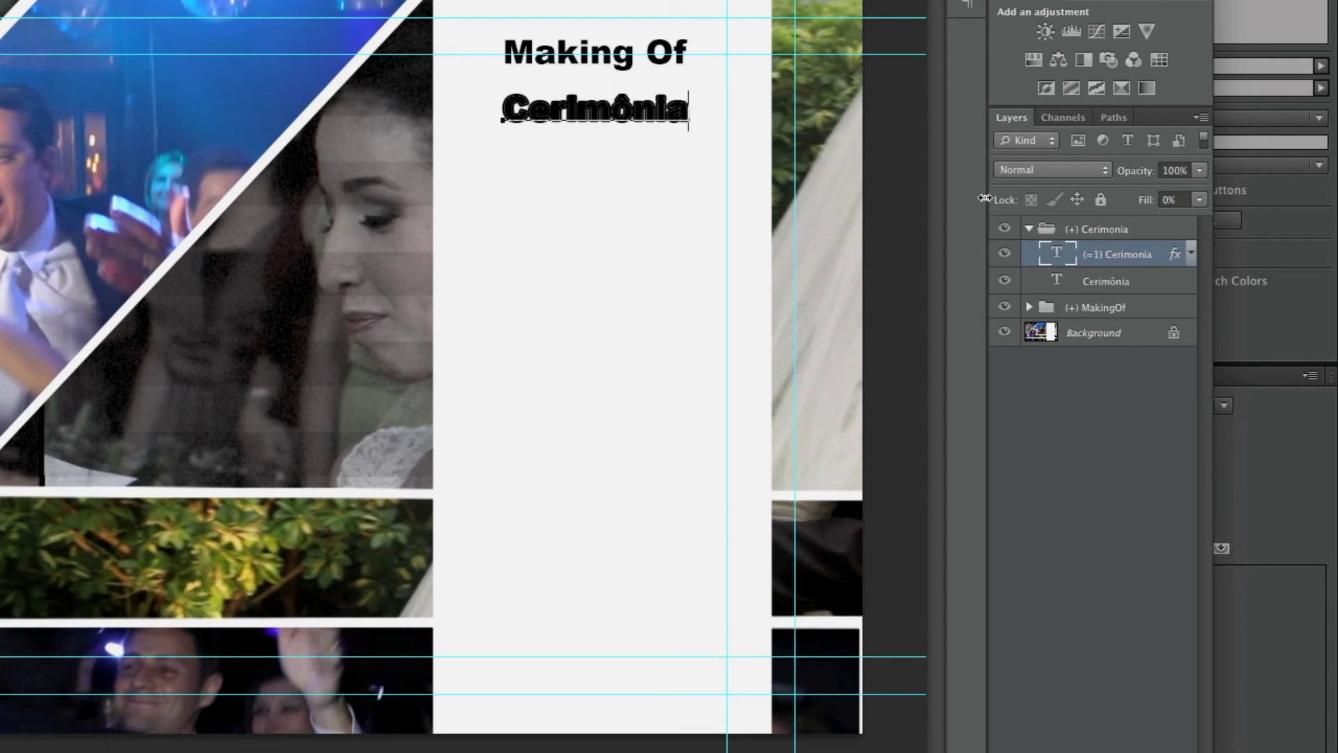
{"action": "key", "text": "ctrl+Return"}
{"action": "left_click", "coordinate": [1004, 254]}
{"action": "left_click", "coordinate": [1004, 255]}
{"action": "left_click", "coordinate": [1004, 255]}
{"action": "left_click", "coordinate": [1028, 228]}
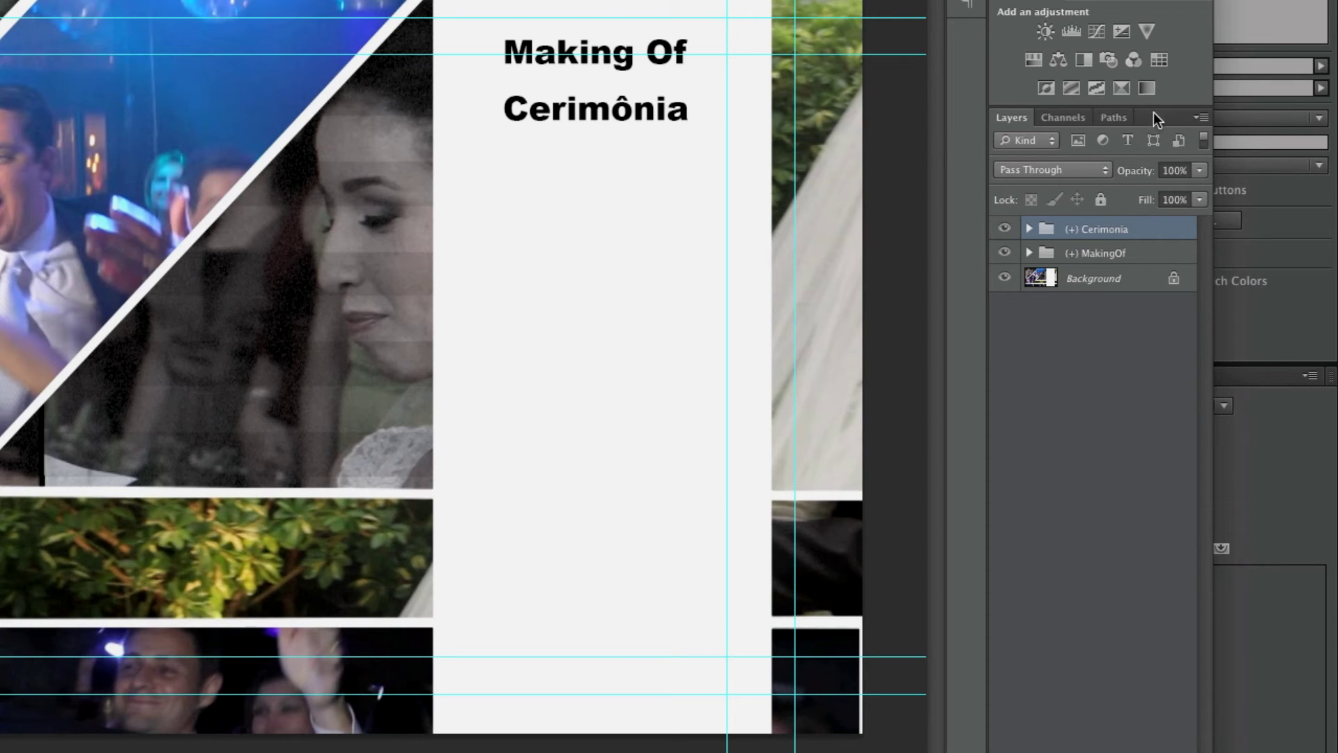
Duplicate the (+) Cerimonia group as (+) Noiva
{"action": "right_click", "coordinate": [1094, 227]}
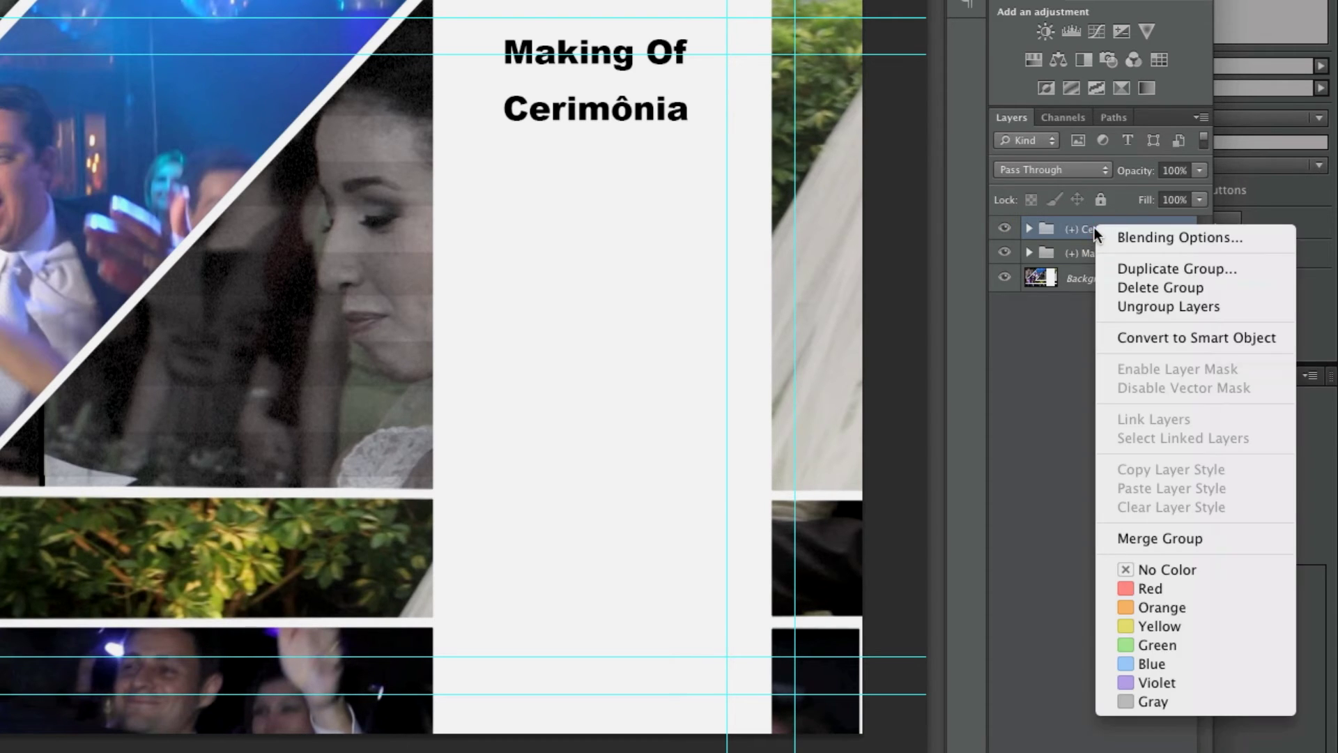
{"action": "left_click", "coordinate": [1115, 261]}
{"action": "left_click", "coordinate": [227, 279]}
{"action": "left_click_drag", "start_coordinate": [184, 280], "coordinate": [288, 281]}
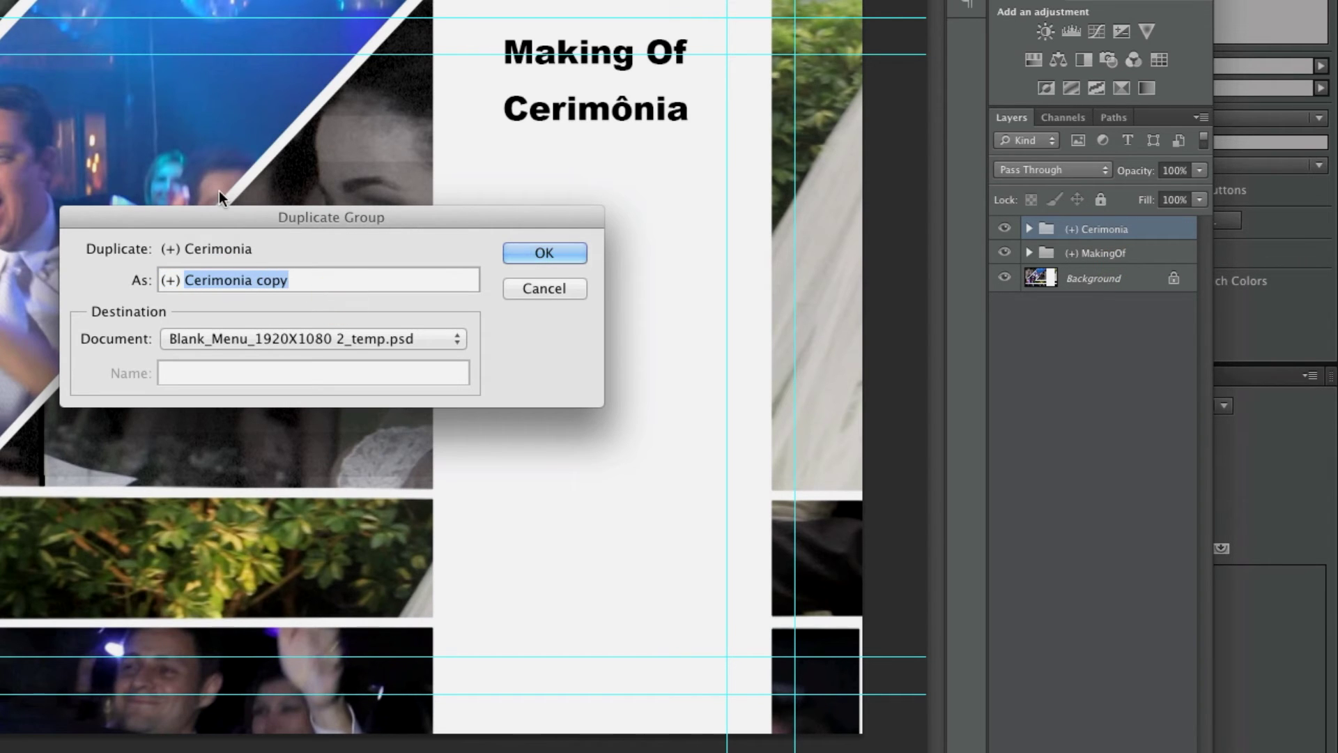
{"action": "type", "text": "Noiva"}
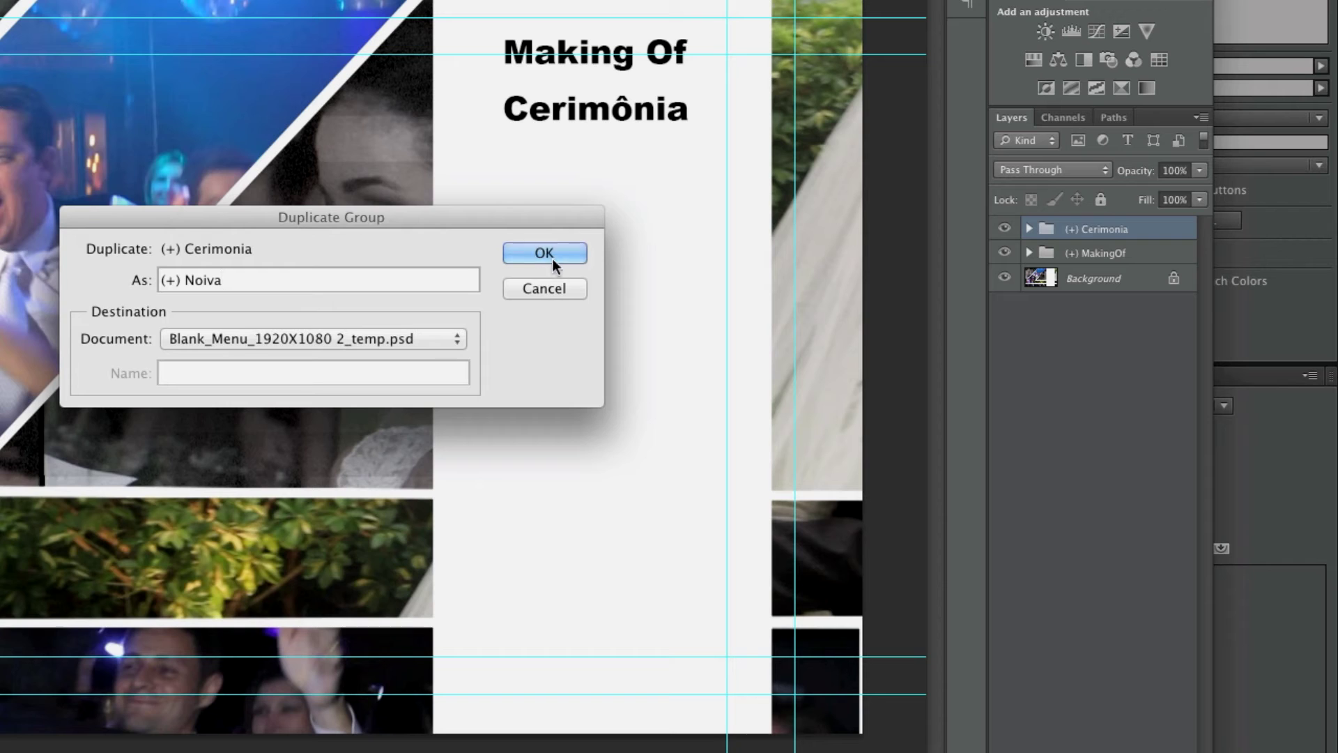
{"action": "left_click", "coordinate": [552, 256]}
Expand the (+) Noiva group and rename its highlight layer to (=1) Noiva
{"action": "left_click", "coordinate": [1030, 230]}
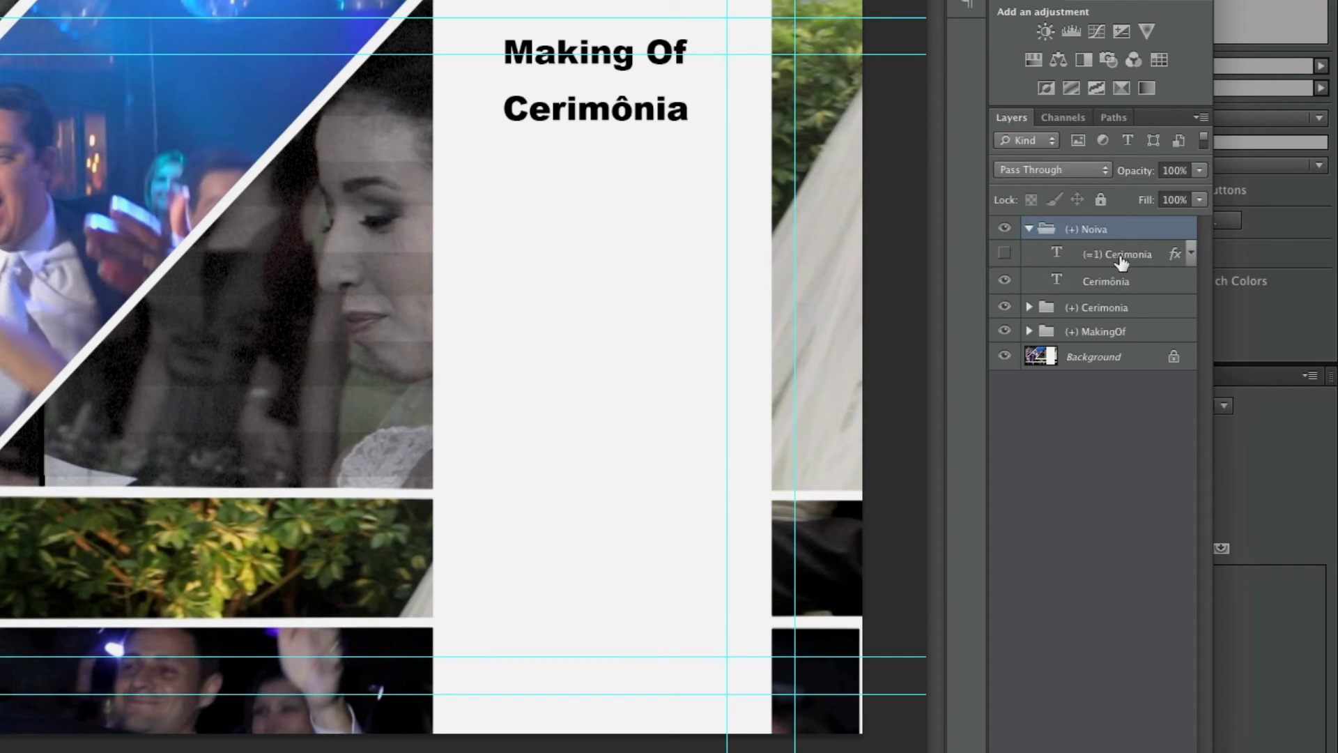
{"action": "double_click", "coordinate": [1126, 253]}
{"action": "double_click", "coordinate": [1109, 255]}
{"action": "type", "text": "NOiva"}
{"action": "key", "text": "Left"}
{"action": "key", "text": "Left"}
{"action": "key", "text": "Left"}
{"action": "key", "text": "BackSpace"}
{"action": "type", "text": "o"}
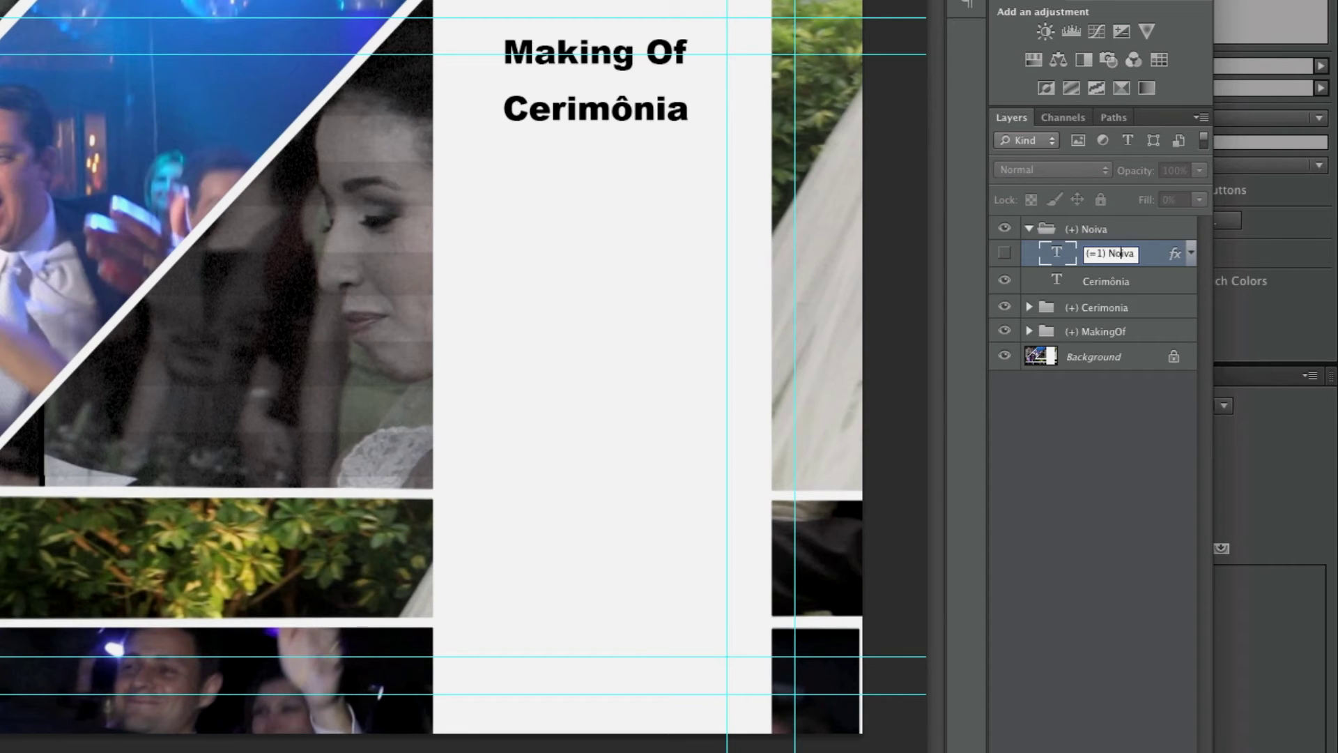
{"action": "key", "text": "Return"}
Change the text of the normal and highlight layers inside the (+) Noiva group to "Noiva"
{"action": "double_click", "coordinate": [1058, 280]}
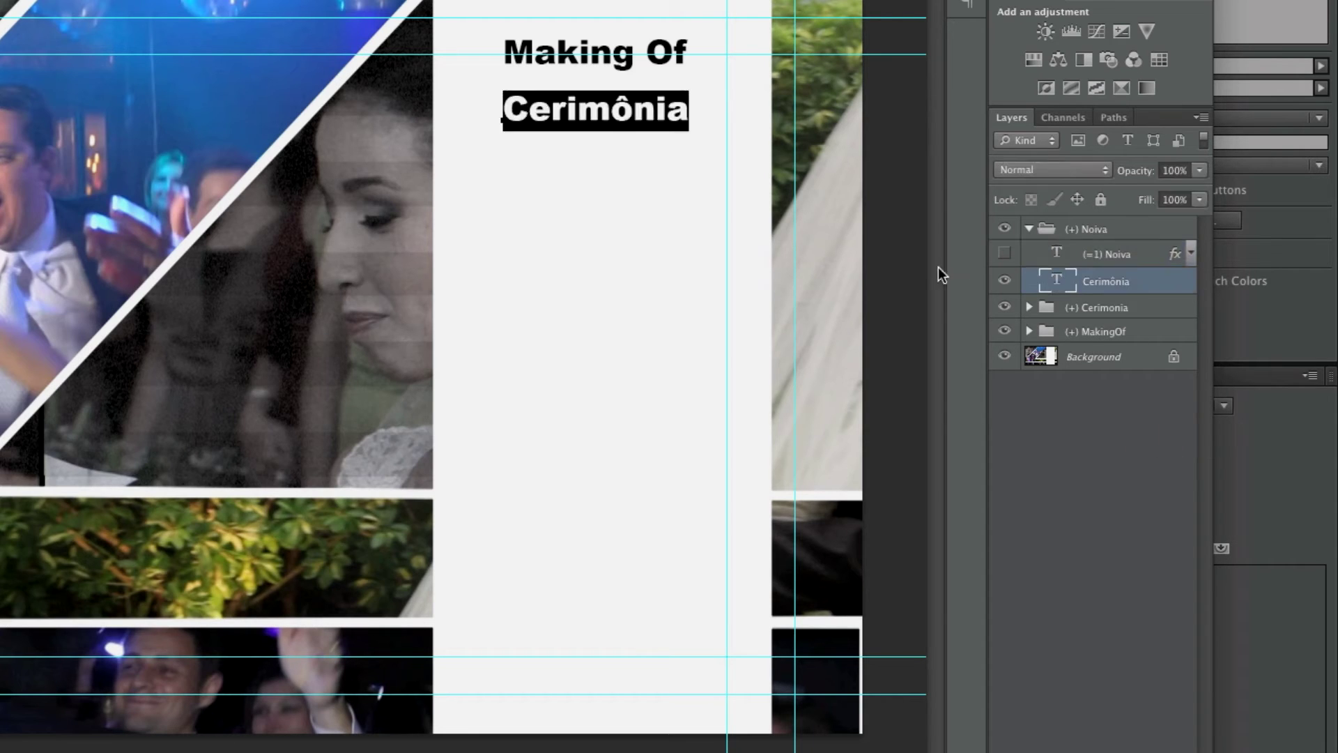
{"action": "type", "text": "Noiva"}
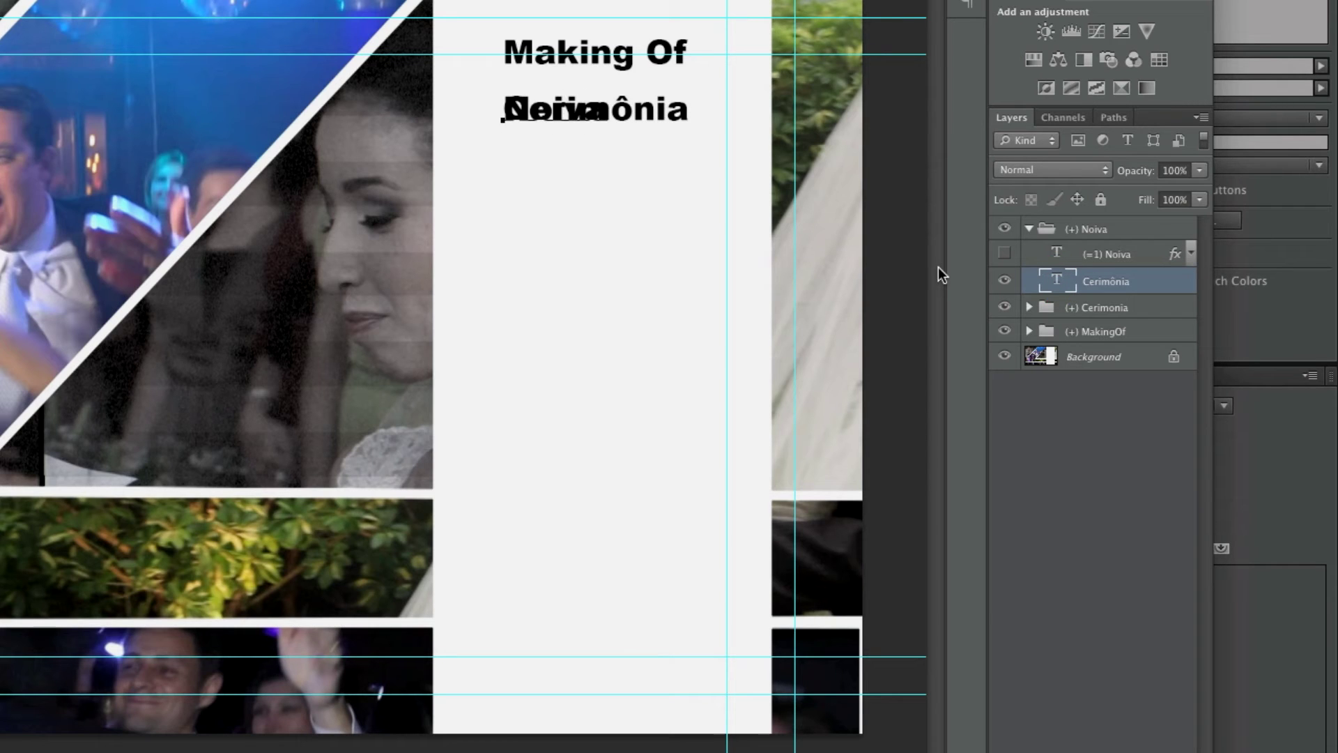
{"action": "double_click", "coordinate": [1057, 254]}
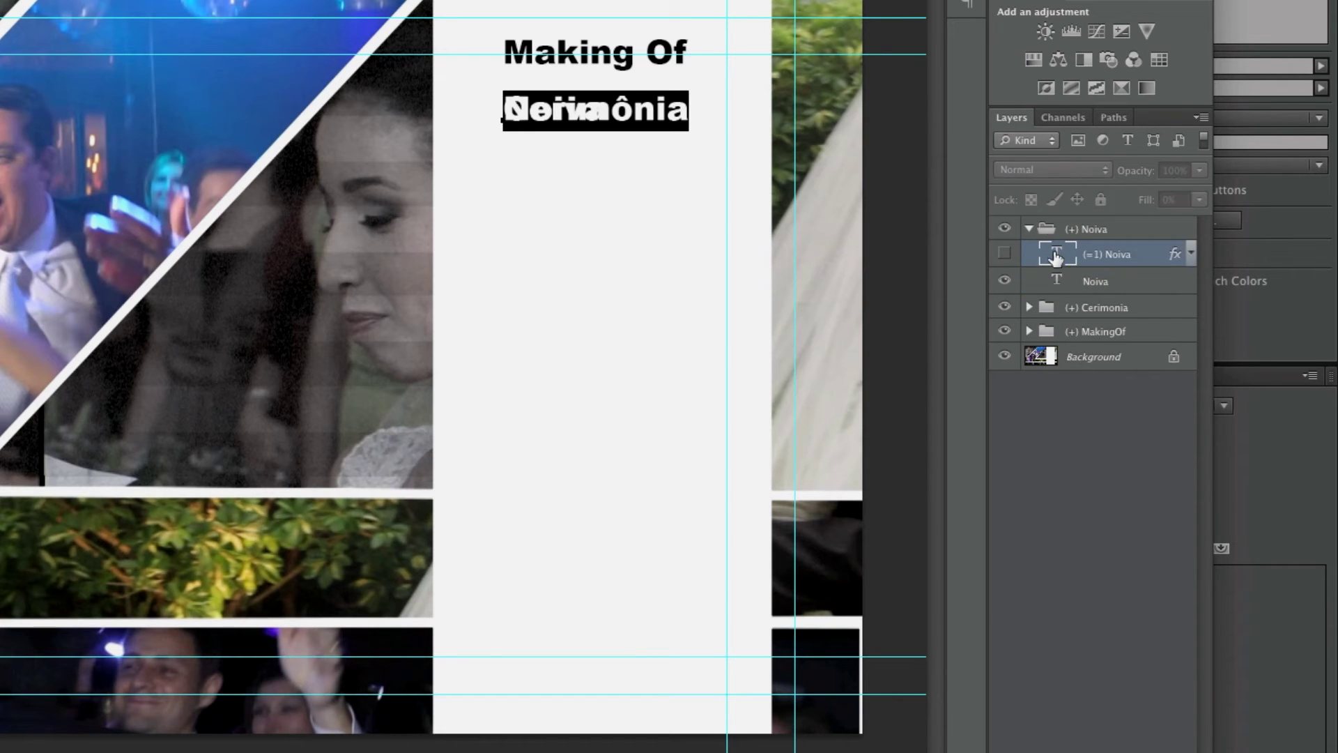
{"action": "type", "text": "Noiv"}
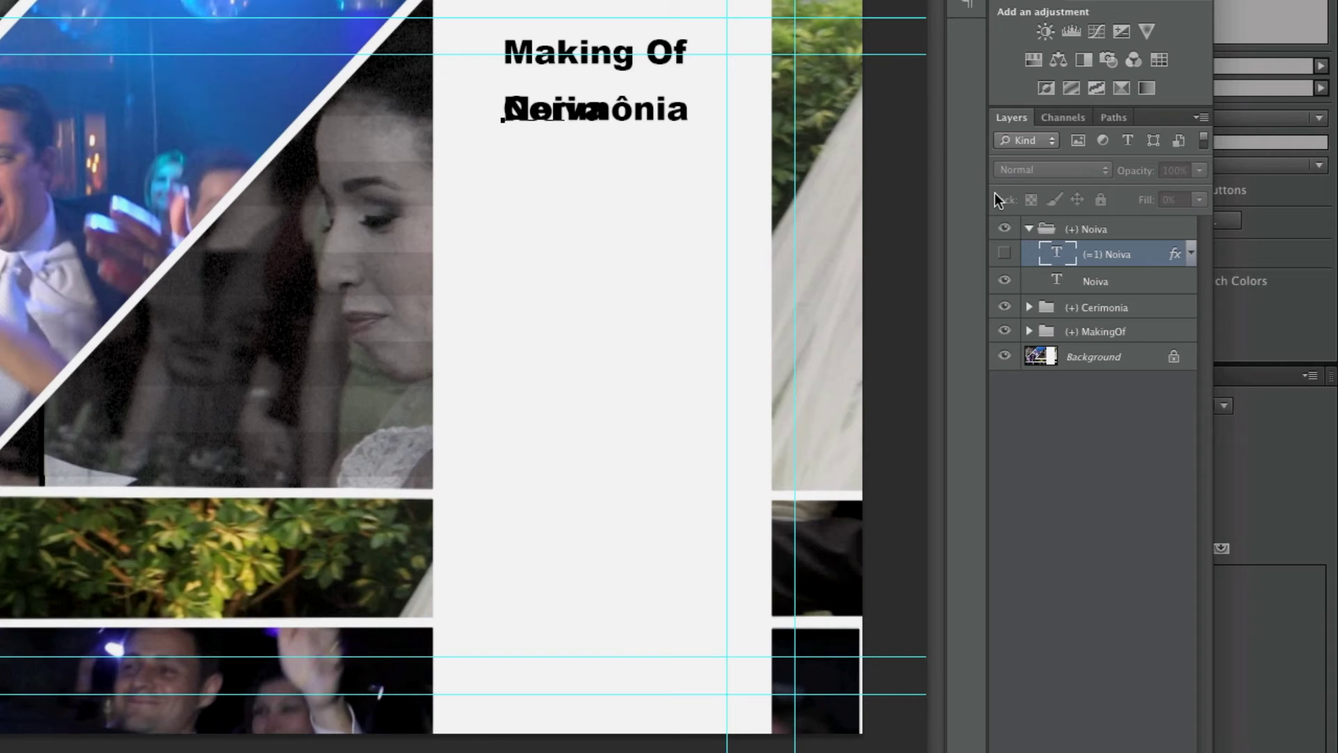
{"action": "key", "text": "ctrl+Return"}
Collapse the (+) Noiva group, move it centred below the Cerimônia text and deselect it
{"action": "left_click", "coordinate": [1096, 229]}
{"action": "left_click", "coordinate": [1029, 227]}
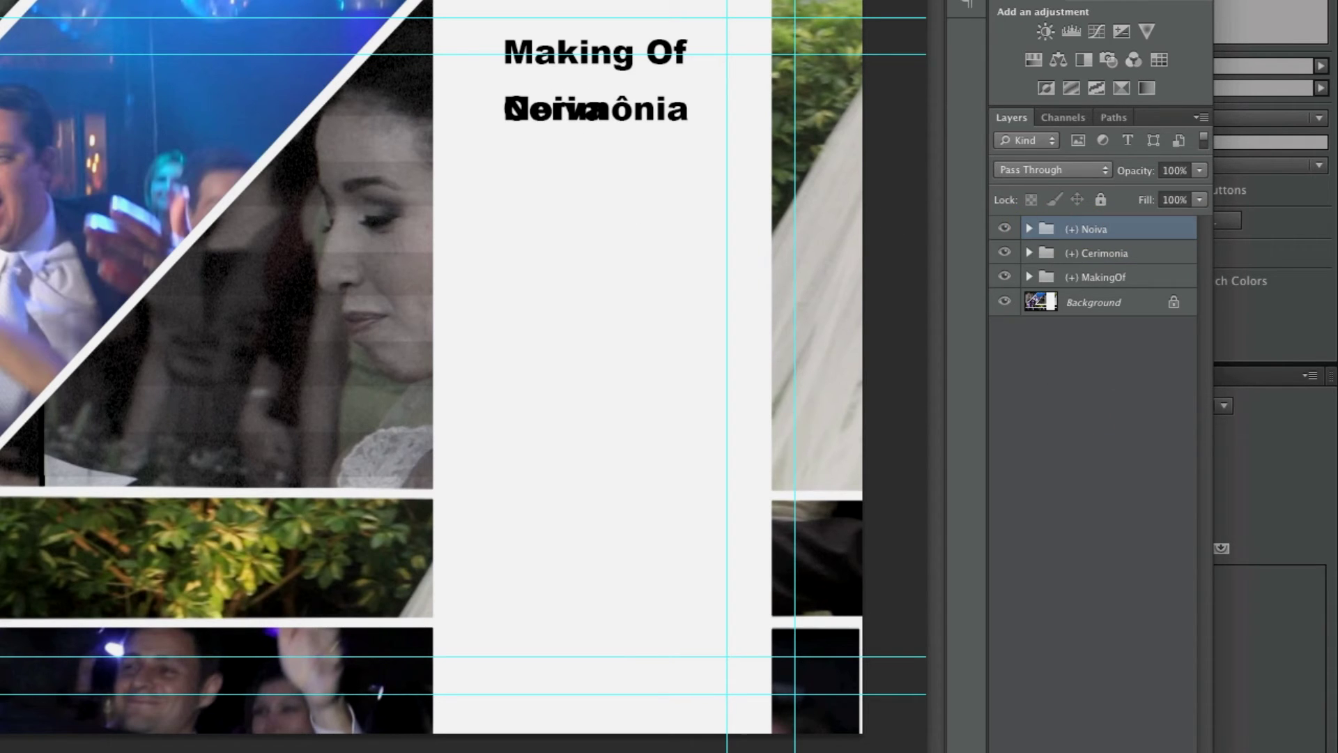
{"action": "mouse_move", "coordinate": [583, 141]}
{"action": "left_mouse_down"}
{"action": "mouse_move", "coordinate": [572, 187]}
{"action": "mouse_move", "coordinate": [622, 187]}
{"action": "left_mouse_up"}
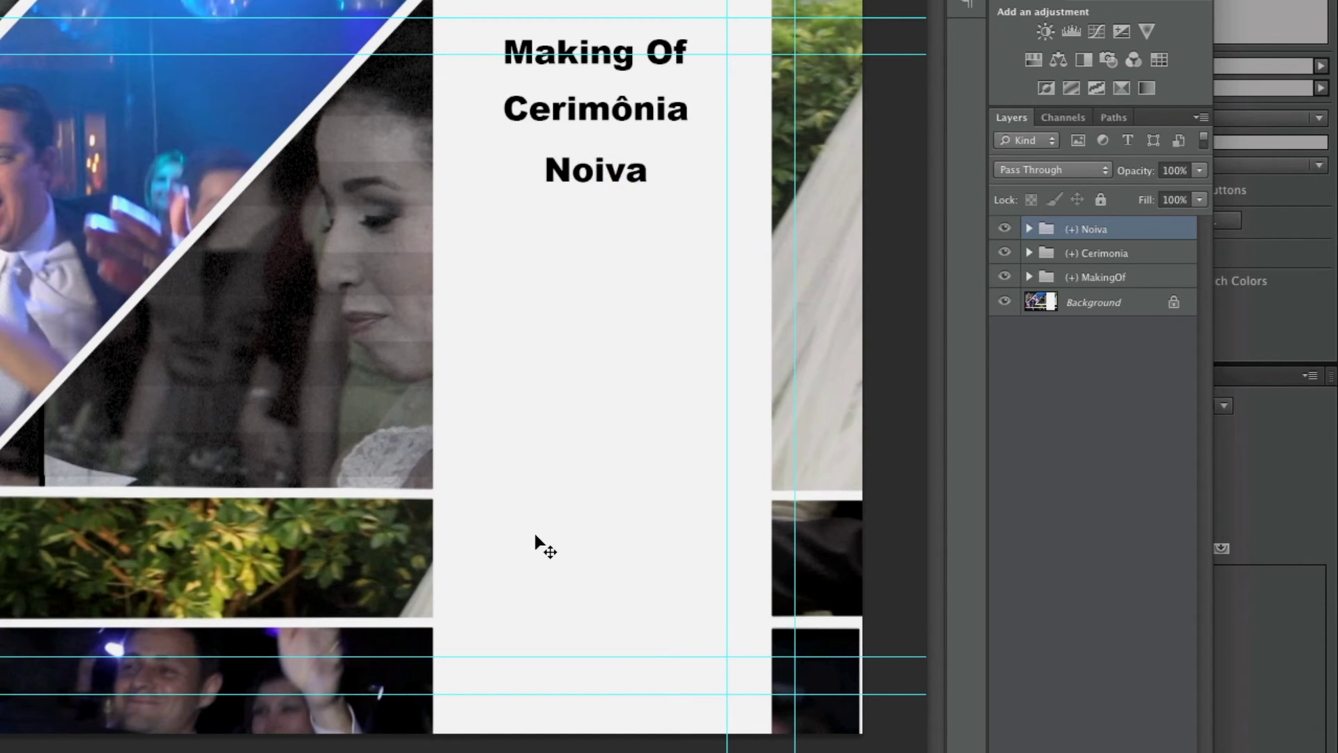
{"action": "left_click", "coordinate": [1110, 376]}
Duplicate the (+) Noiva group within the same document, keeping the suggested copy name
{"action": "left_click", "coordinate": [1092, 232]}
{"action": "right_click", "coordinate": [1092, 230]}
{"action": "left_click", "coordinate": [1157, 266]}
{"action": "left_click_drag", "start_coordinate": [404, 205], "coordinate": [310, 101]}
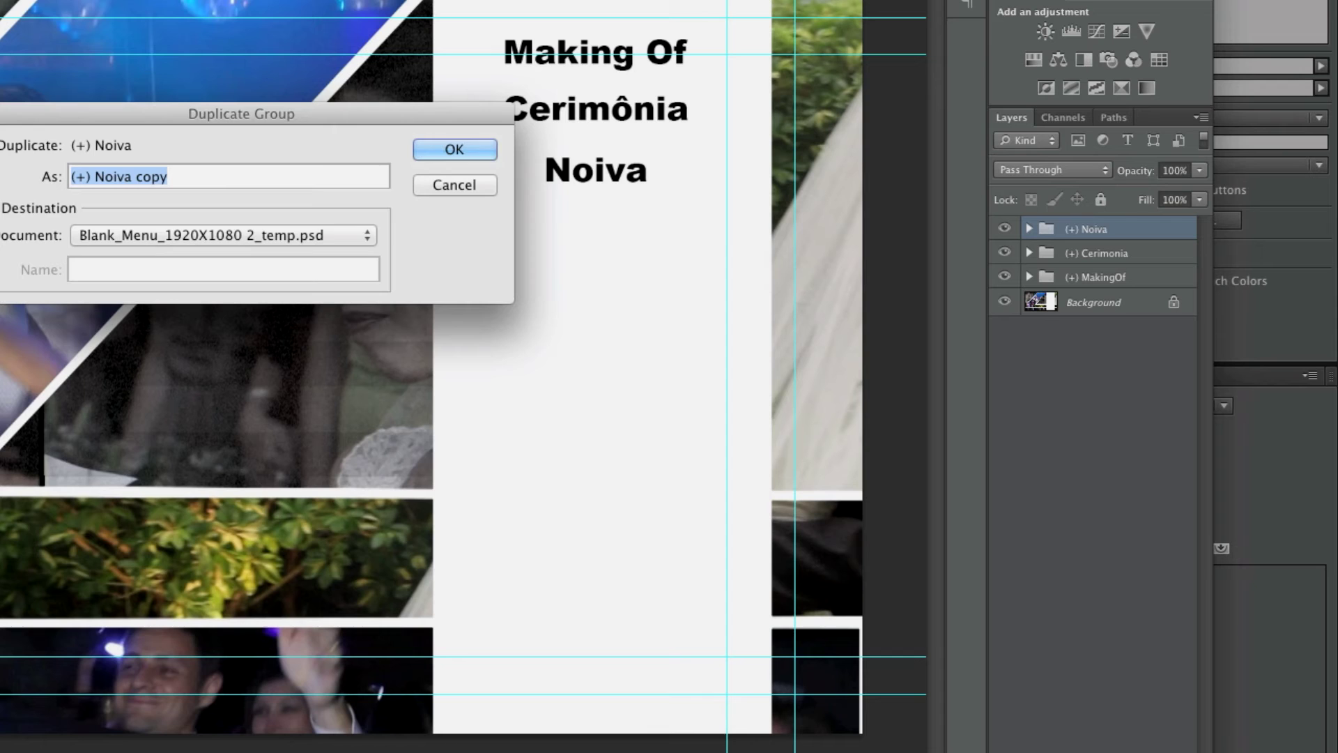
{"action": "left_click", "coordinate": [470, 150]}
Expand the duplicated Noiva group and rename it to (+) Aliancas
{"action": "left_click", "coordinate": [1028, 229]}
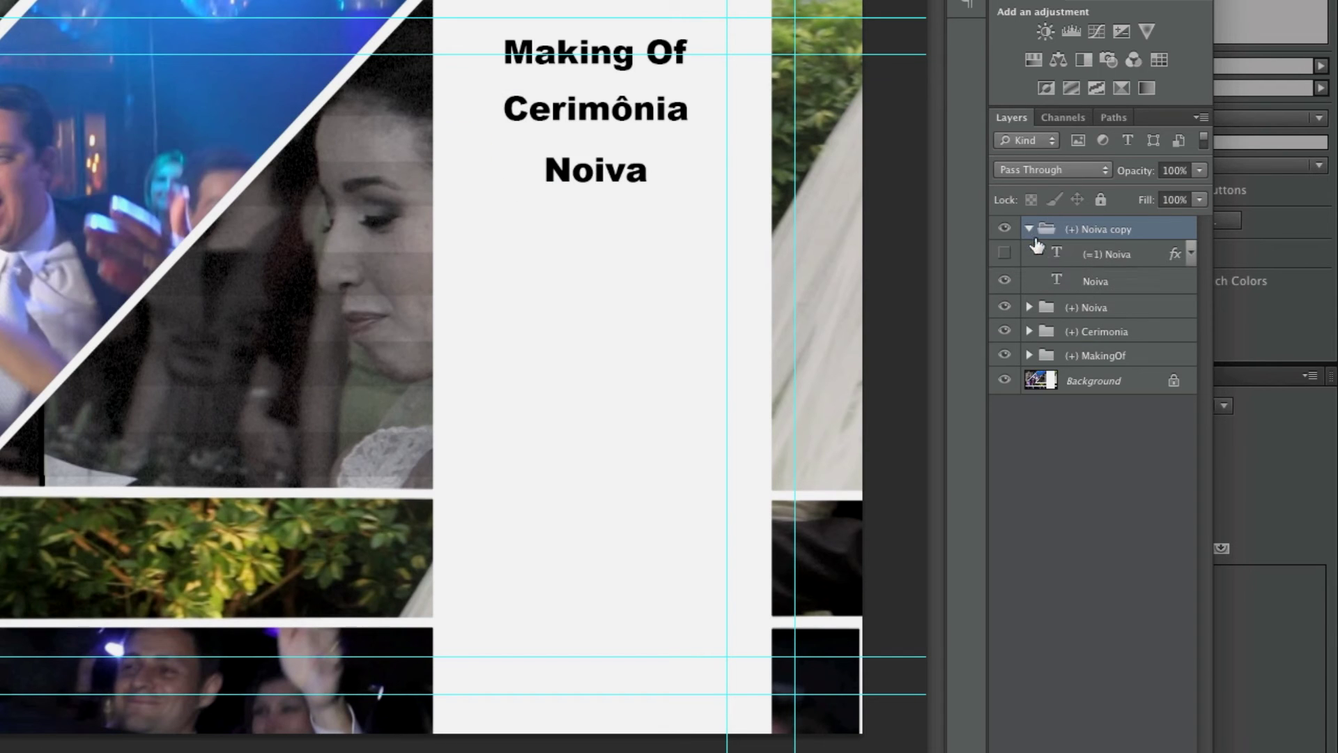
{"action": "double_click", "coordinate": [1087, 228]}
{"action": "left_click", "coordinate": [1165, 225]}
{"action": "type", "text": "Aliancas"}
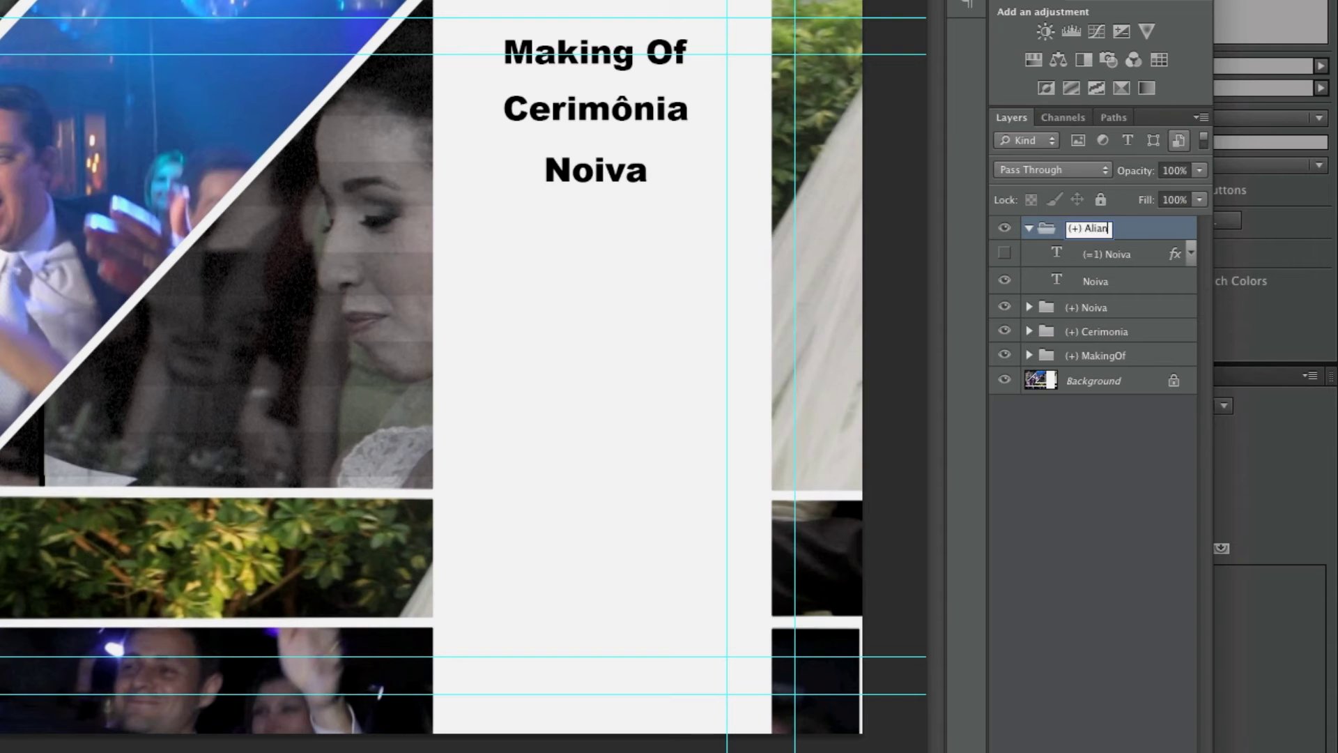
{"action": "left_click", "coordinate": [1145, 453]}
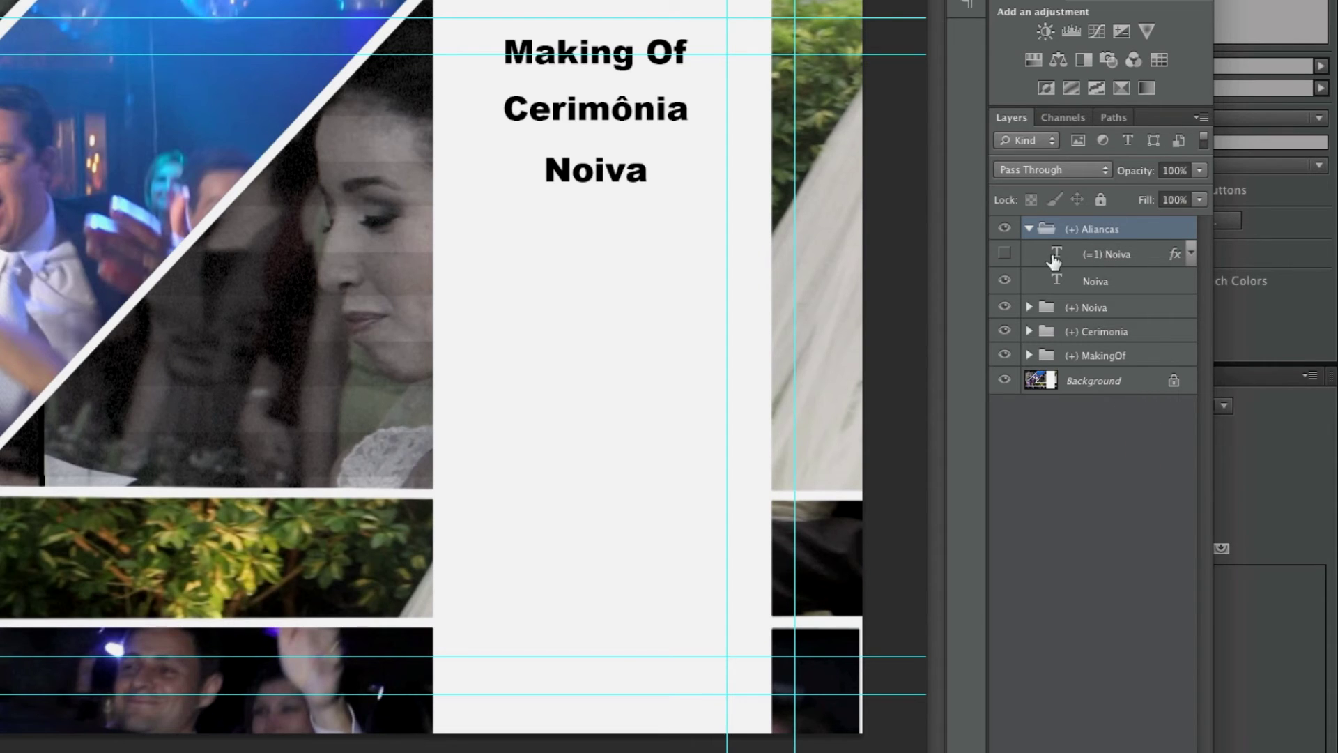
Rename the highlight layer inside the (+) Aliancas group to (=1) Aliancas
{"action": "double_click", "coordinate": [1117, 253]}
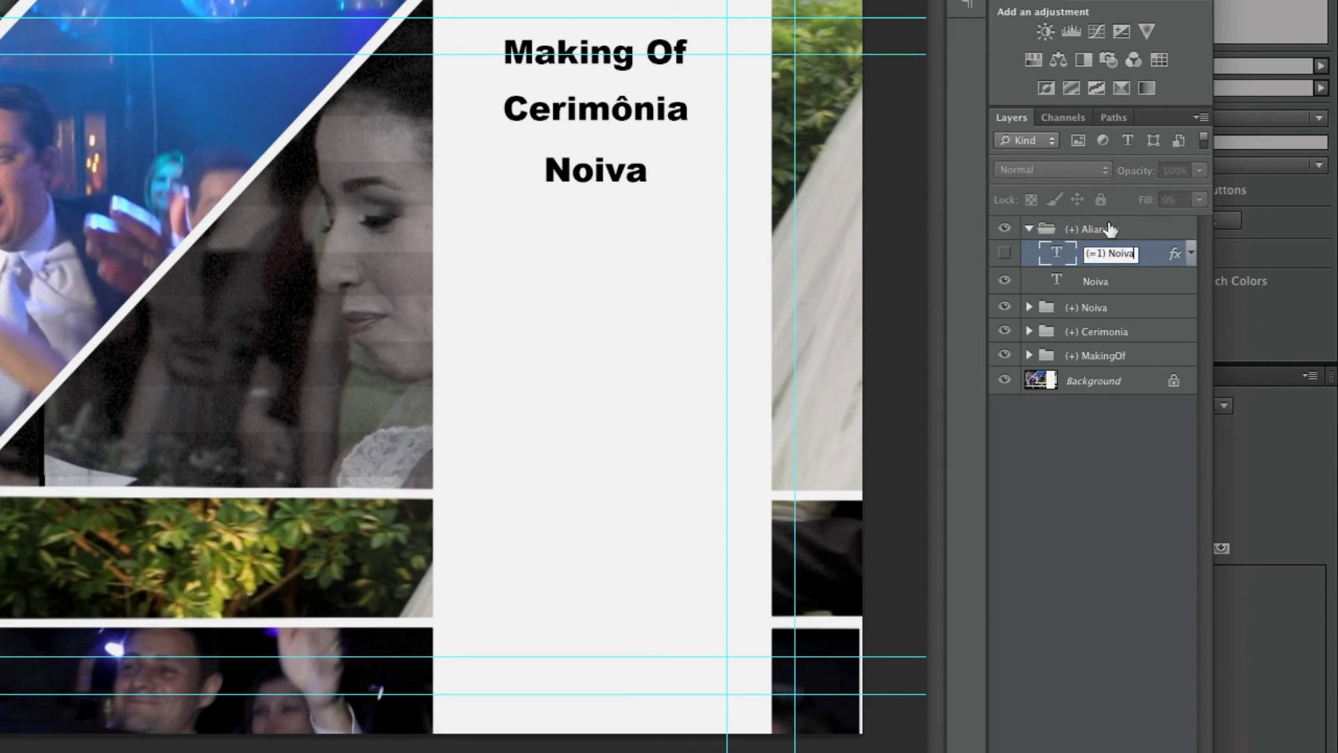
{"action": "left_click_drag", "start_coordinate": [1108, 253], "coordinate": [1150, 249]}
{"action": "type", "text": "Aliancas"}
{"action": "key", "text": "Return"}
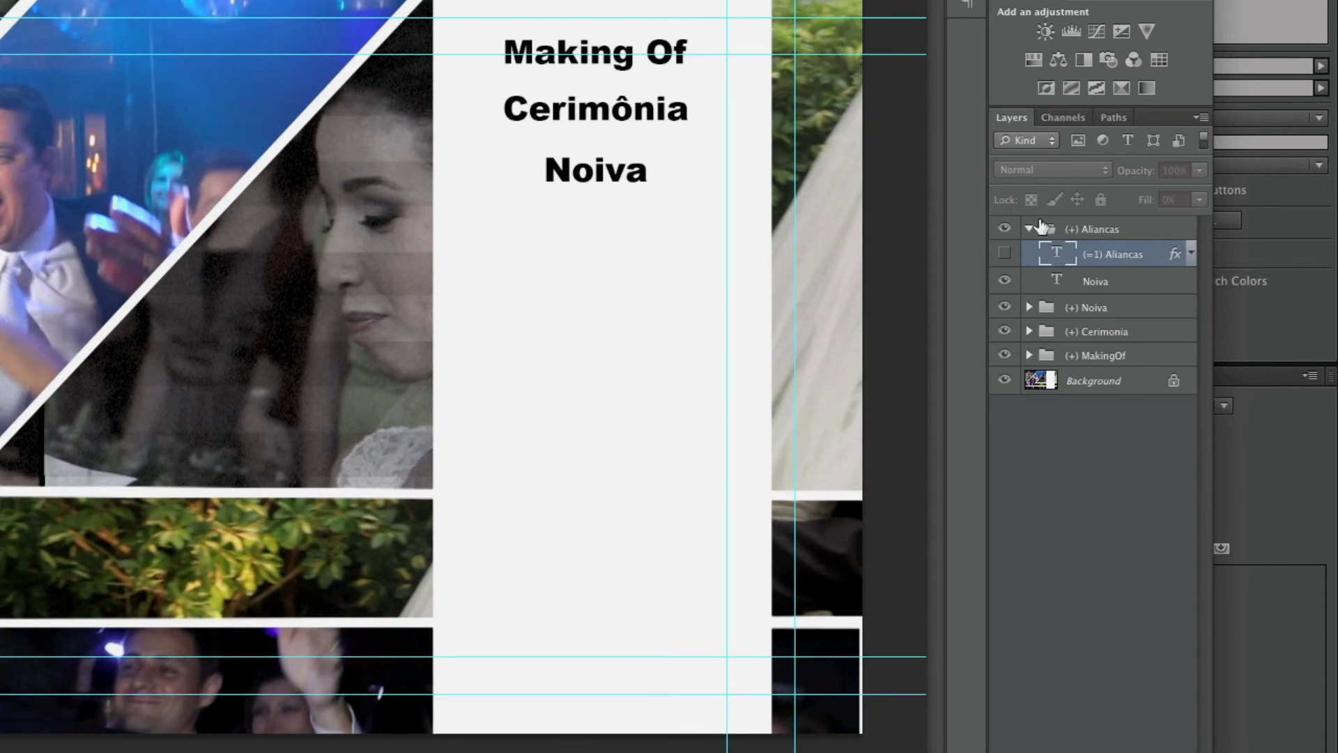
Change the text of the (=1) Aliancas highlight layer to "Alianças"
{"action": "double_click", "coordinate": [1058, 253]}
{"action": "key", "text": "Right"}
{"action": "key", "text": "Right"}
{"action": "key", "text": "ctrl+Return"}
Try to change the text of the Noiva layer inside the (+) Aliancas group to "Alianças"
{"action": "double_click", "coordinate": [1046, 280]}
{"action": "key", "text": "Right"}
{"action": "key", "text": "ctrl+a"}
{"action": "type", "text": "Alianç"}
{"action": "key", "text": "BackSpace"}
{"action": "key", "text": "BackSpace"}
{"action": "type", "text": "ças"}
{"action": "left_click", "coordinate": [1113, 458]}
{"action": "double_click", "coordinate": [1101, 282]}
Move the (+) Aliancas group below the Noiva text and correct its normal text layer to "Alianças"
{"action": "left_click", "coordinate": [1096, 227]}
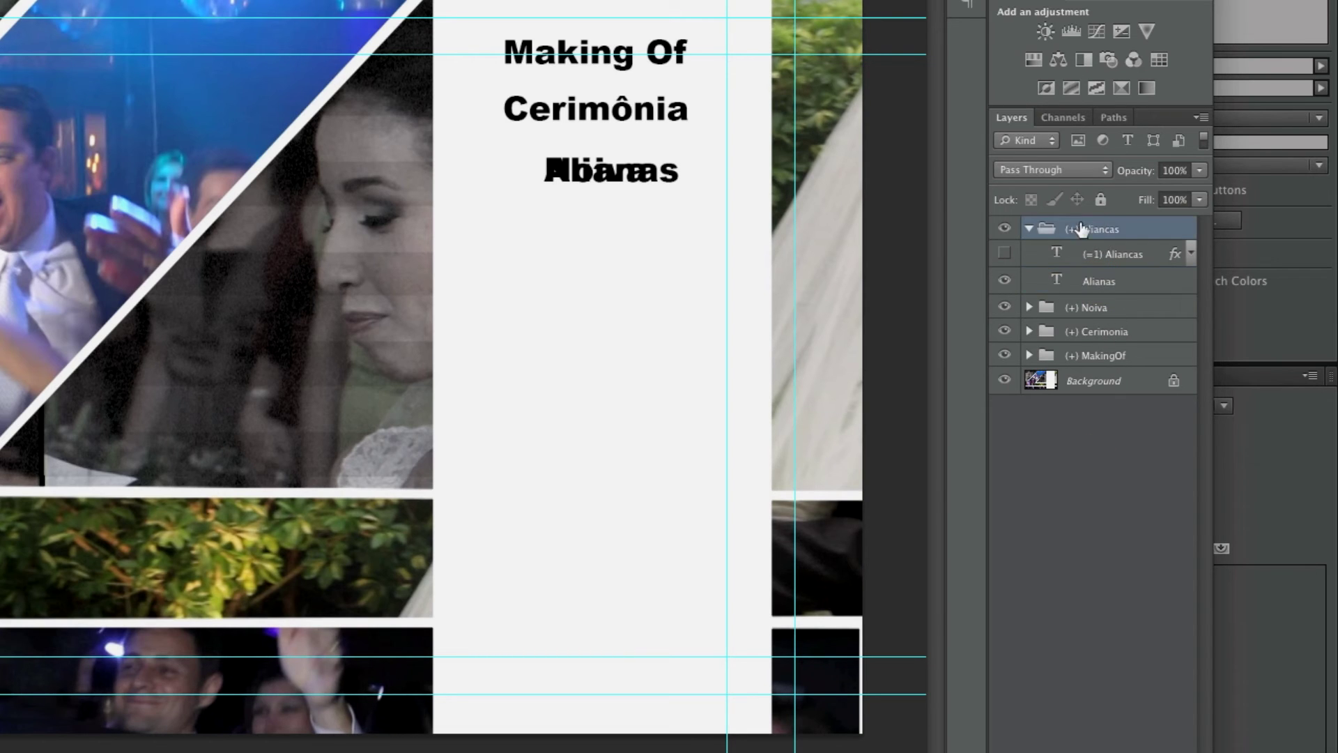
{"action": "left_click_drag", "start_coordinate": [640, 208], "coordinate": [621, 252]}
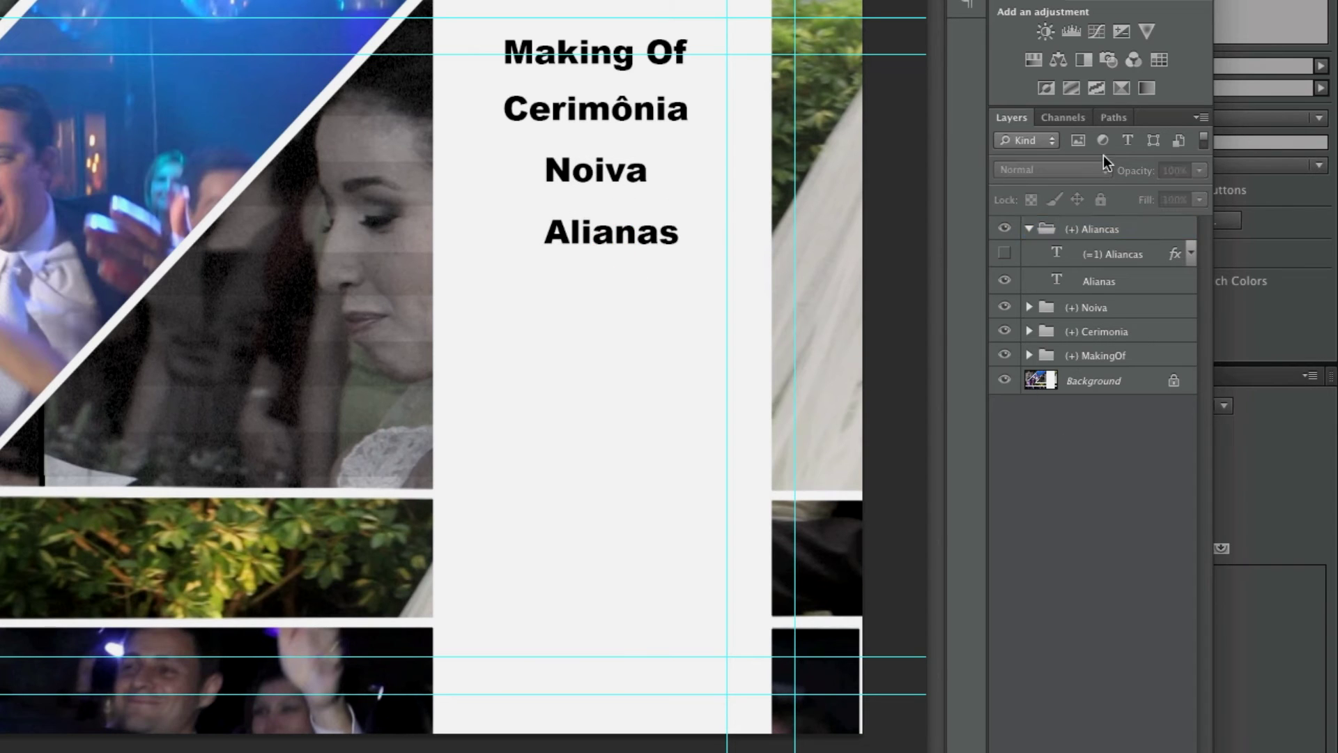
{"action": "left_click", "coordinate": [1057, 282]}
{"action": "double_click", "coordinate": [1057, 278]}
{"action": "type", "text": "A"}
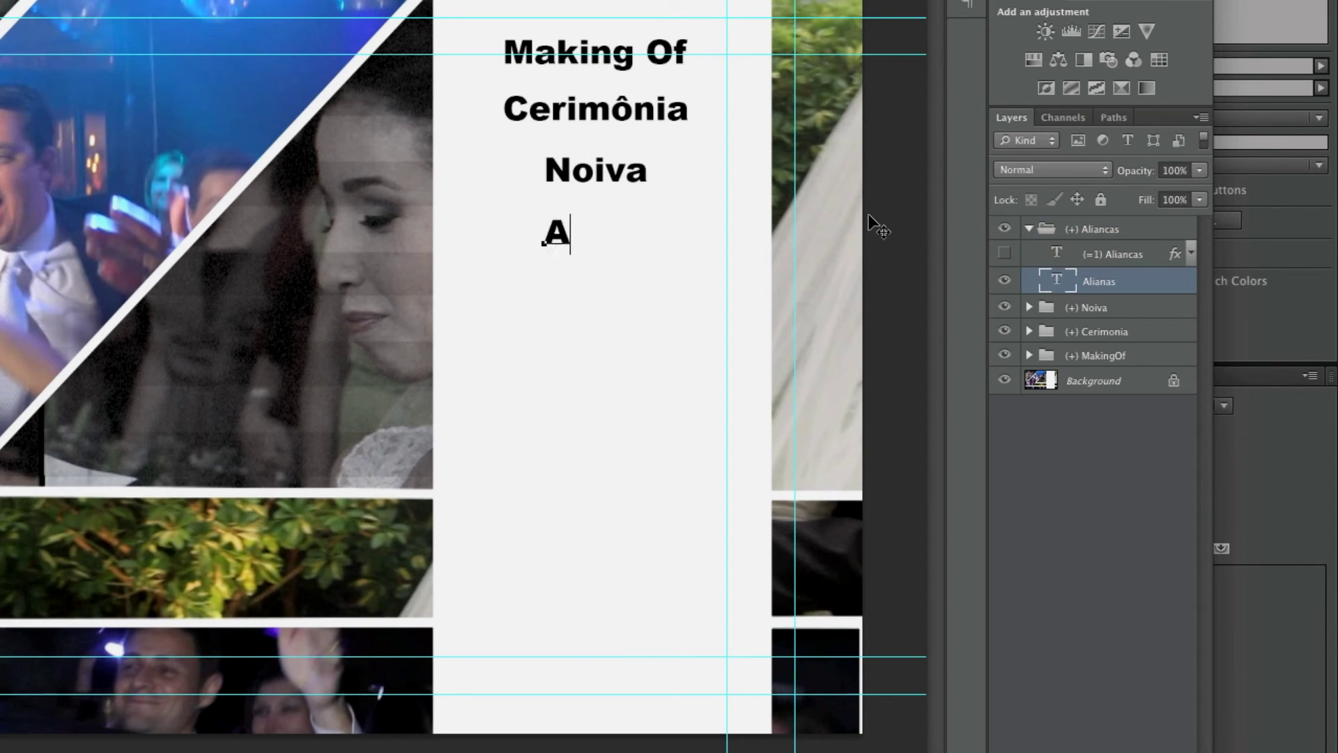
{"action": "type", "text": "lianças"}
{"action": "key", "text": "ctrl+Return"}
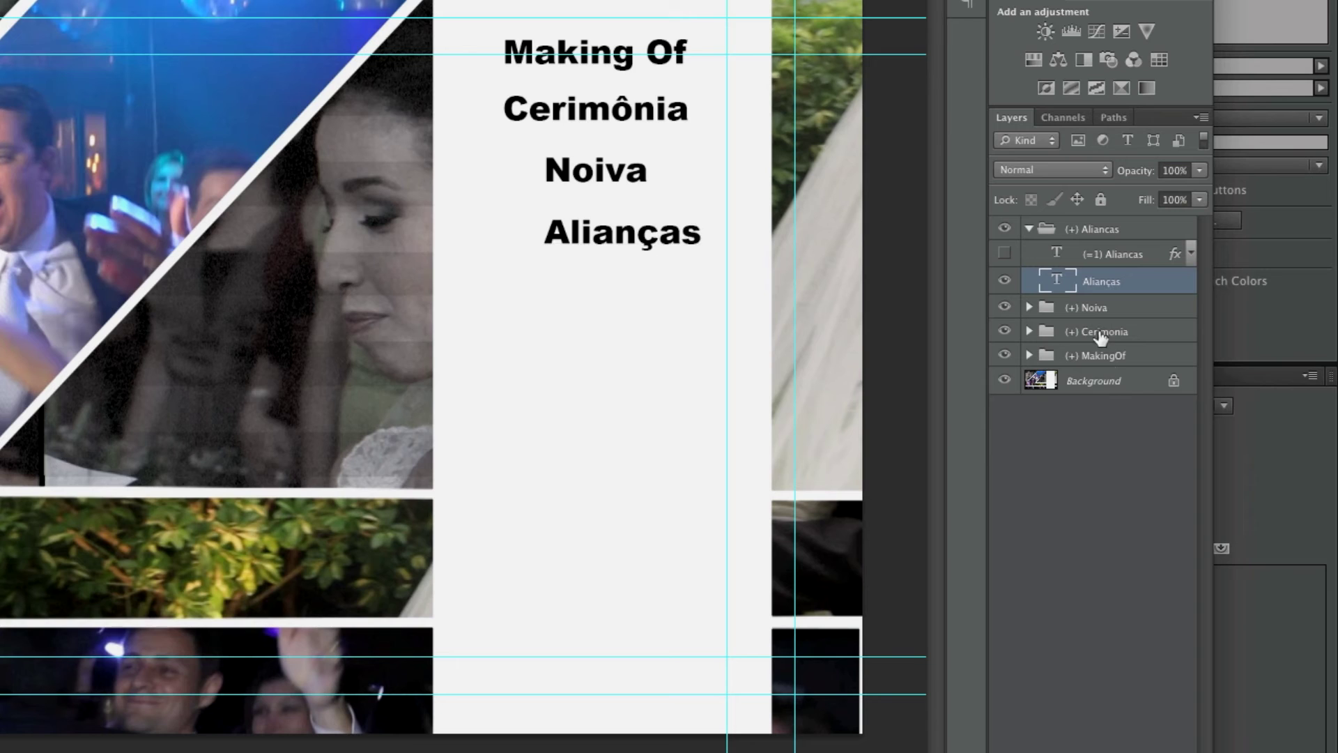
Preview the (=1) Aliancas highlight, hide it again and centre the (+) Aliancas group under the Noiva text
{"action": "left_click", "coordinate": [1004, 253]}
{"action": "left_click", "coordinate": [1005, 254]}
{"action": "left_click", "coordinate": [1004, 254]}
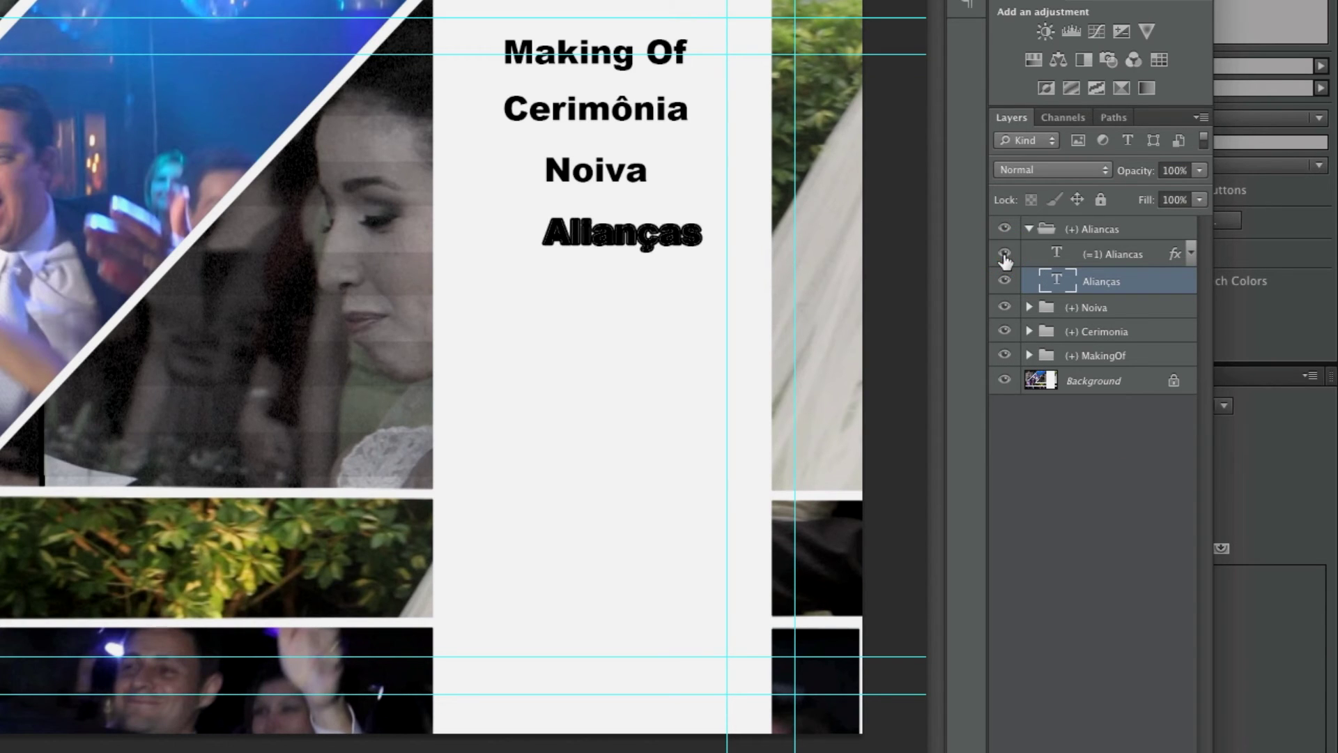
{"action": "left_click", "coordinate": [1004, 253]}
{"action": "left_click", "coordinate": [1093, 228]}
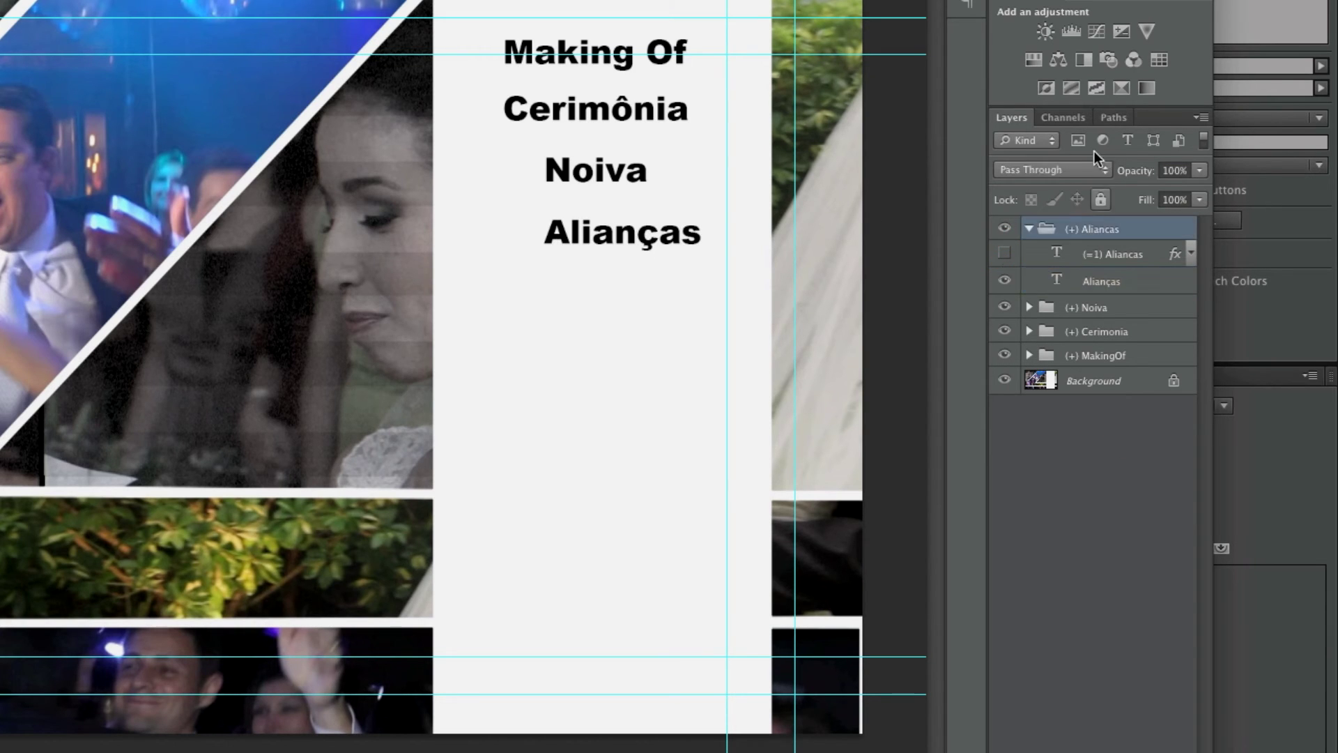
{"action": "left_click_drag", "start_coordinate": [628, 240], "coordinate": [603, 241]}
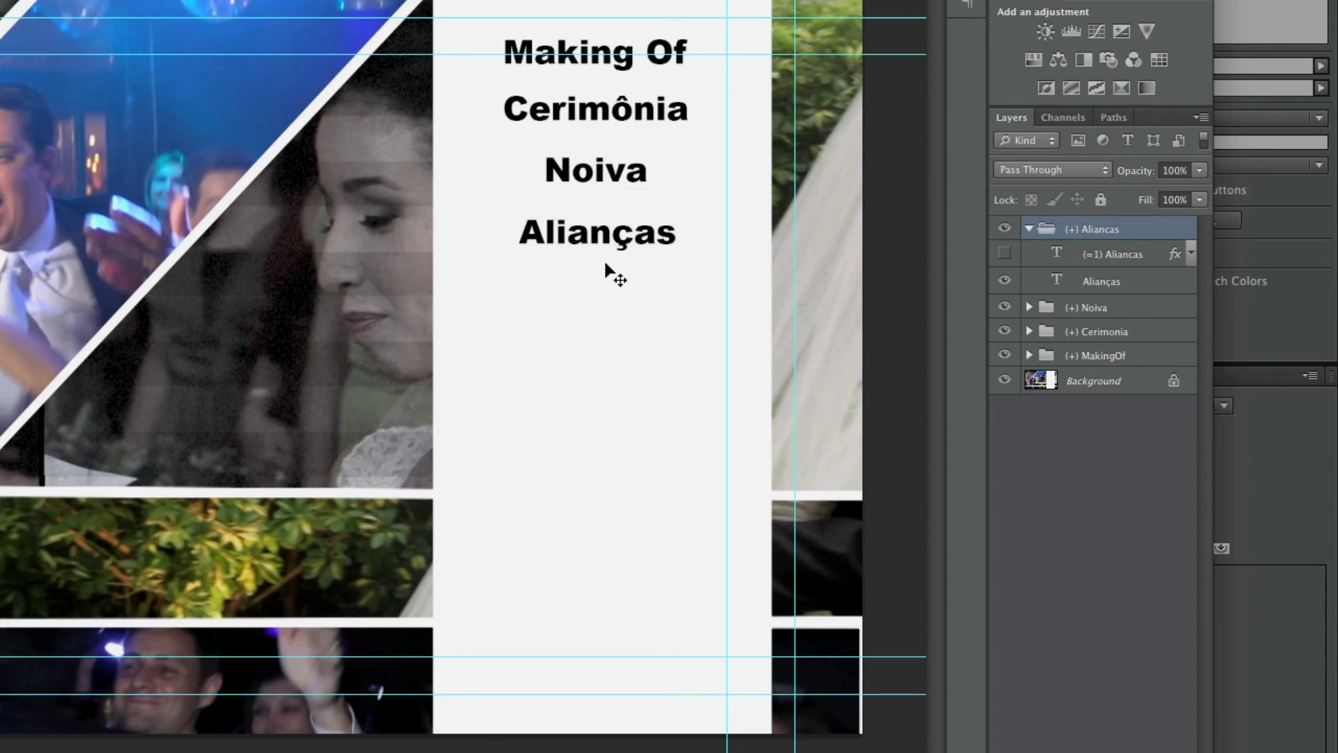
{"action": "left_click", "coordinate": [1080, 440]}
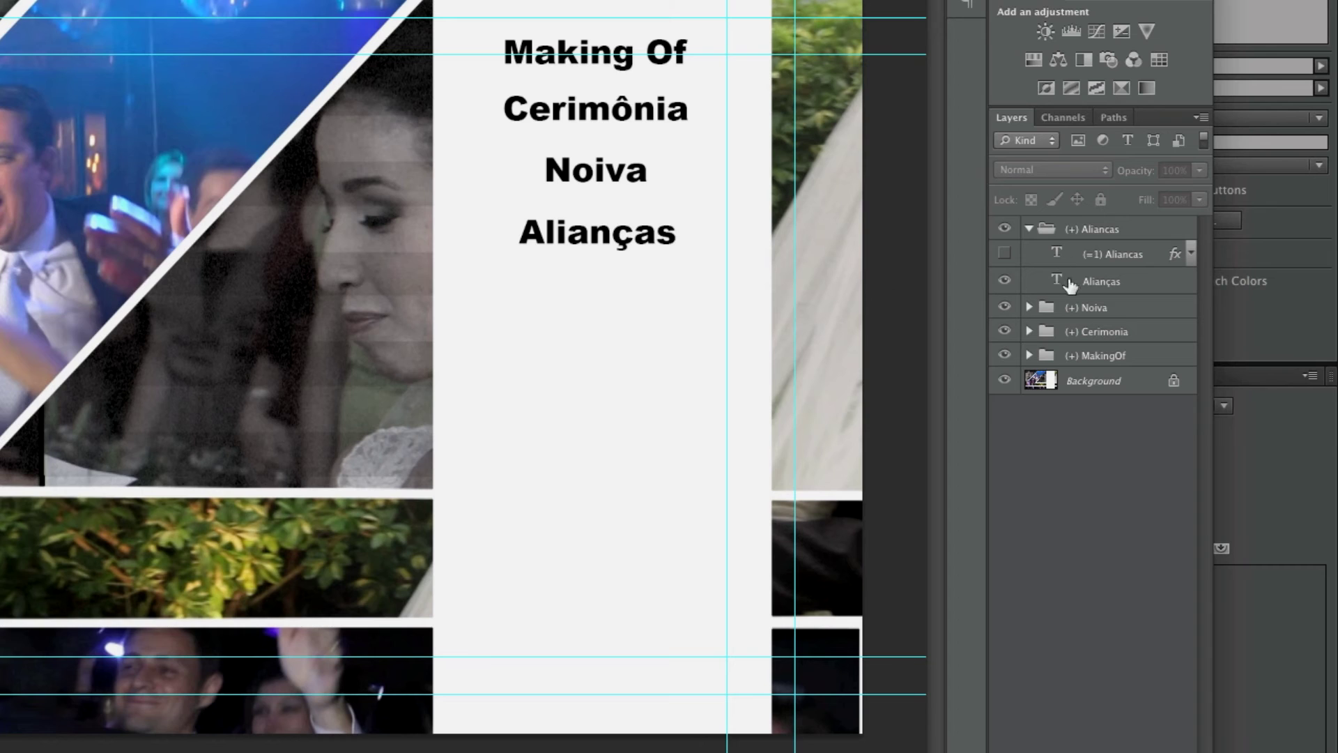
Preview the (=1) Aliancas highlight once more and delete that layer from the (+) Aliancas group
{"action": "left_click", "coordinate": [1003, 254]}
{"action": "left_click", "coordinate": [1002, 255]}
{"action": "left_click", "coordinate": [1002, 255]}
{"action": "left_click", "coordinate": [1003, 254]}
{"action": "left_click", "coordinate": [1003, 253]}
{"action": "left_click", "coordinate": [1082, 252]}
{"action": "key", "text": "Delete"}
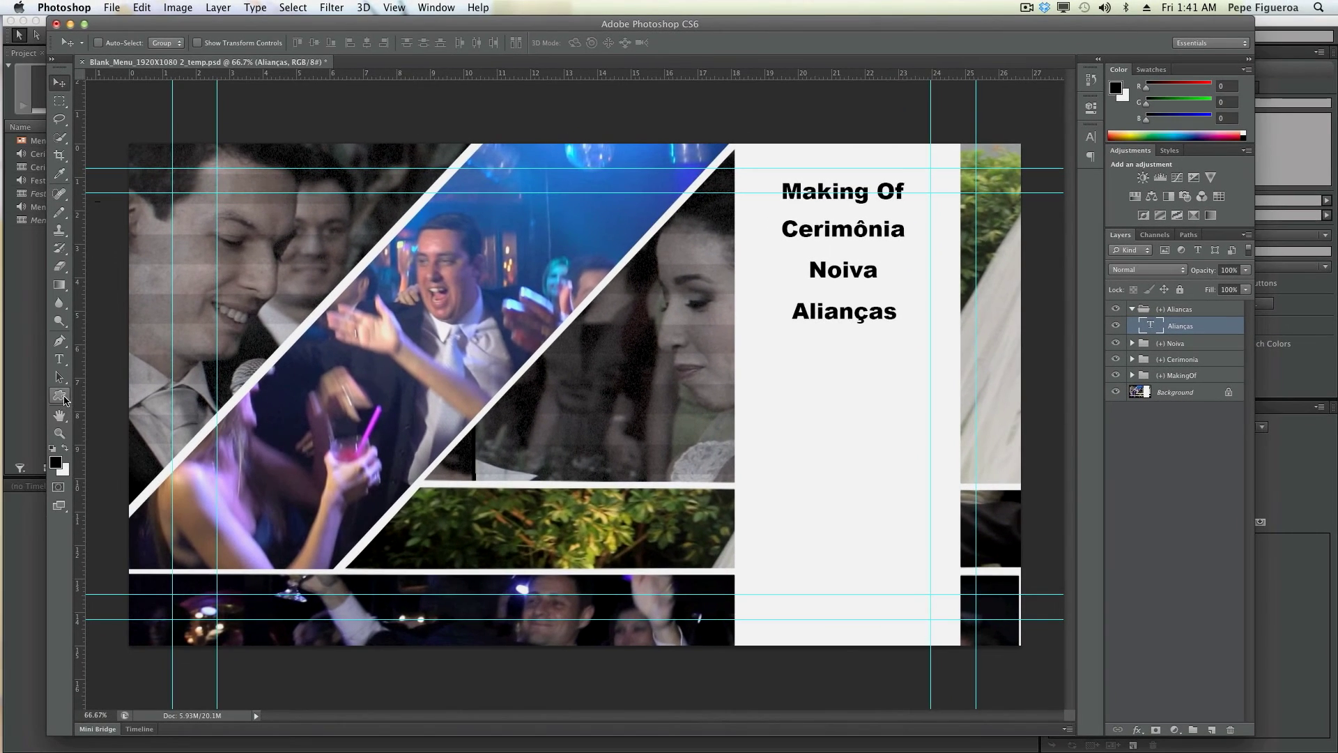
Draw a small black check mark custom shape in the (+) Aliancas group and position it just before the Alianças text
{"action": "left_click", "coordinate": [59, 396]}
{"action": "left_click_drag", "start_coordinate": [771, 307], "coordinate": [789, 321]}
{"action": "left_click", "coordinate": [58, 86]}
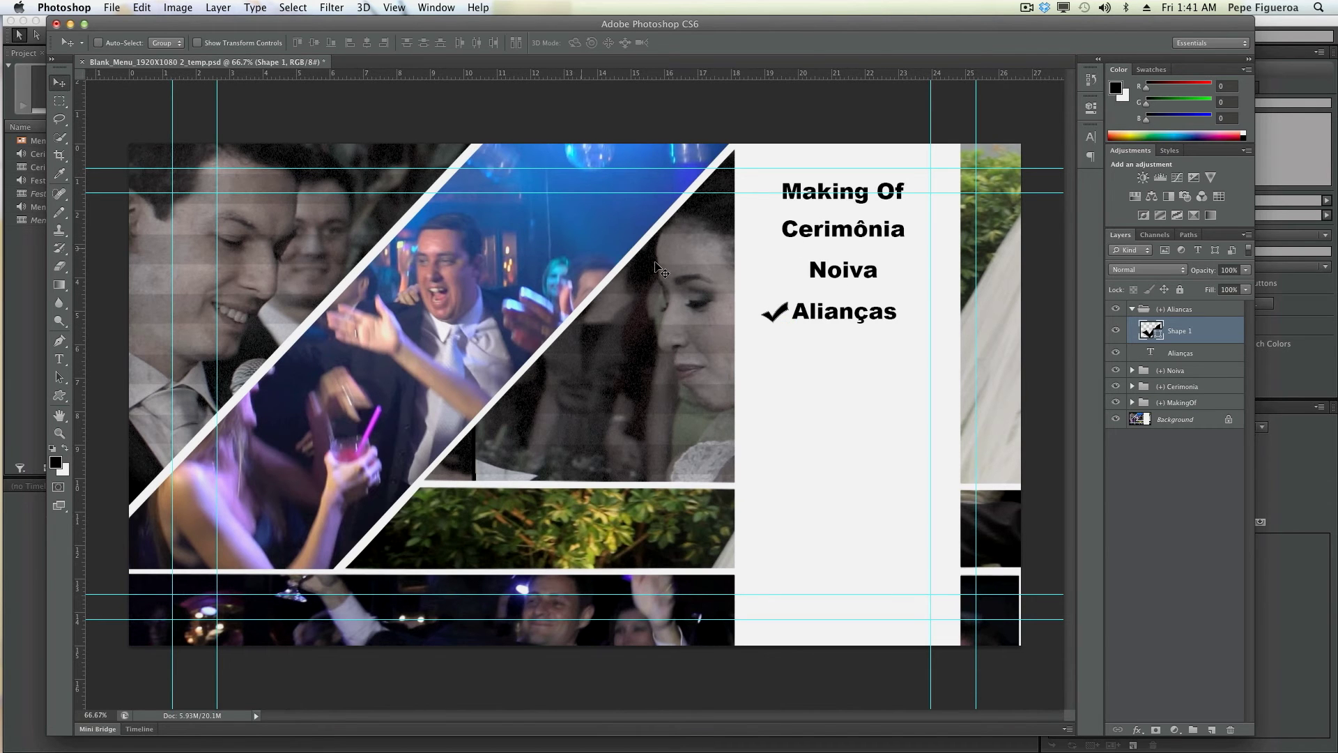
{"action": "left_click_drag", "start_coordinate": [776, 312], "coordinate": [779, 308]}
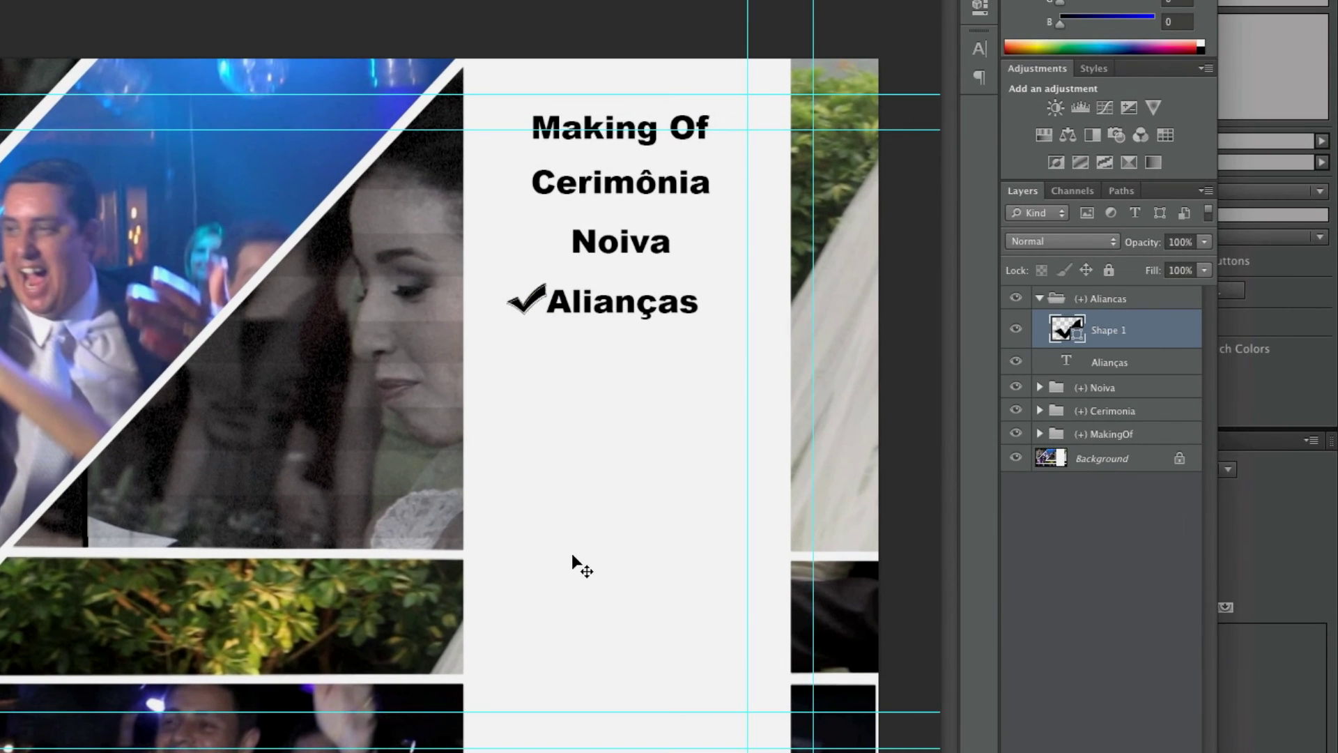
{"action": "left_click_drag", "start_coordinate": [647, 541], "coordinate": [654, 547]}
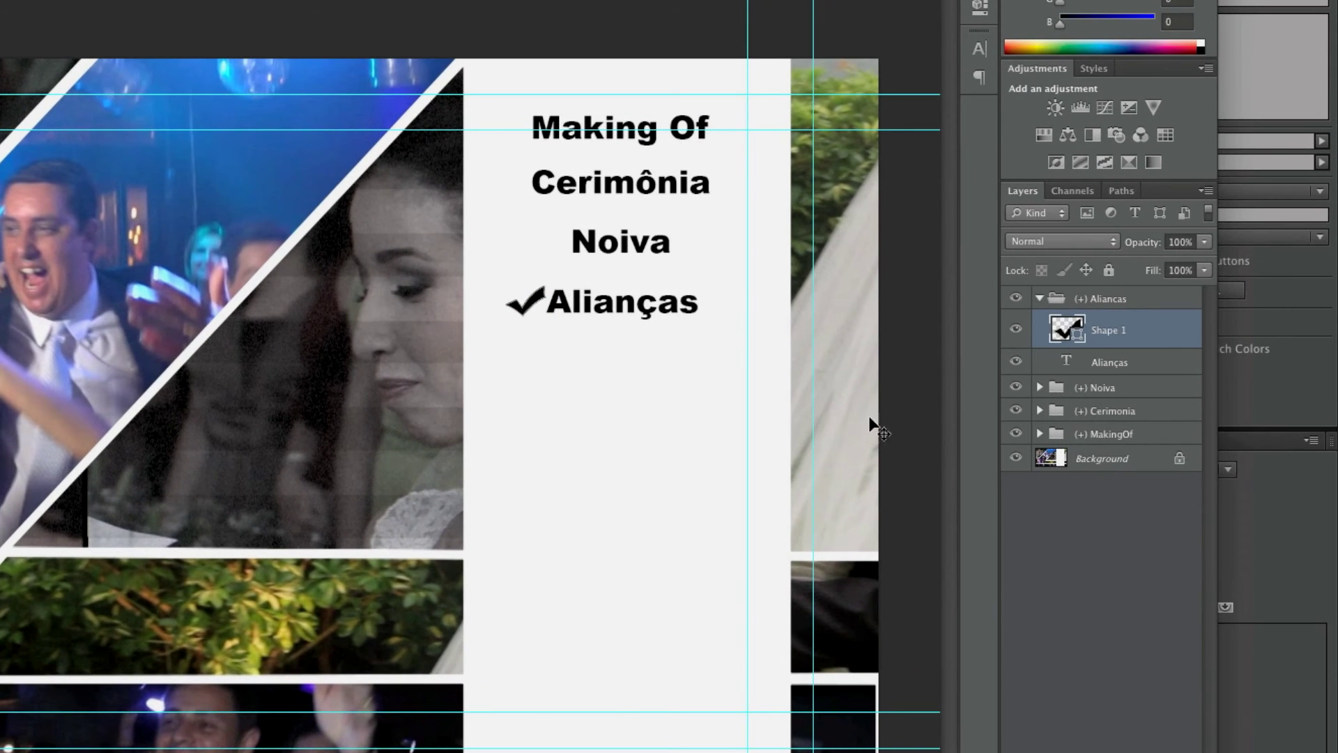
Rename the check mark shape layer in the (+) Aliancas group to "(=1) Aliancas"
{"action": "double_click", "coordinate": [1108, 330]}
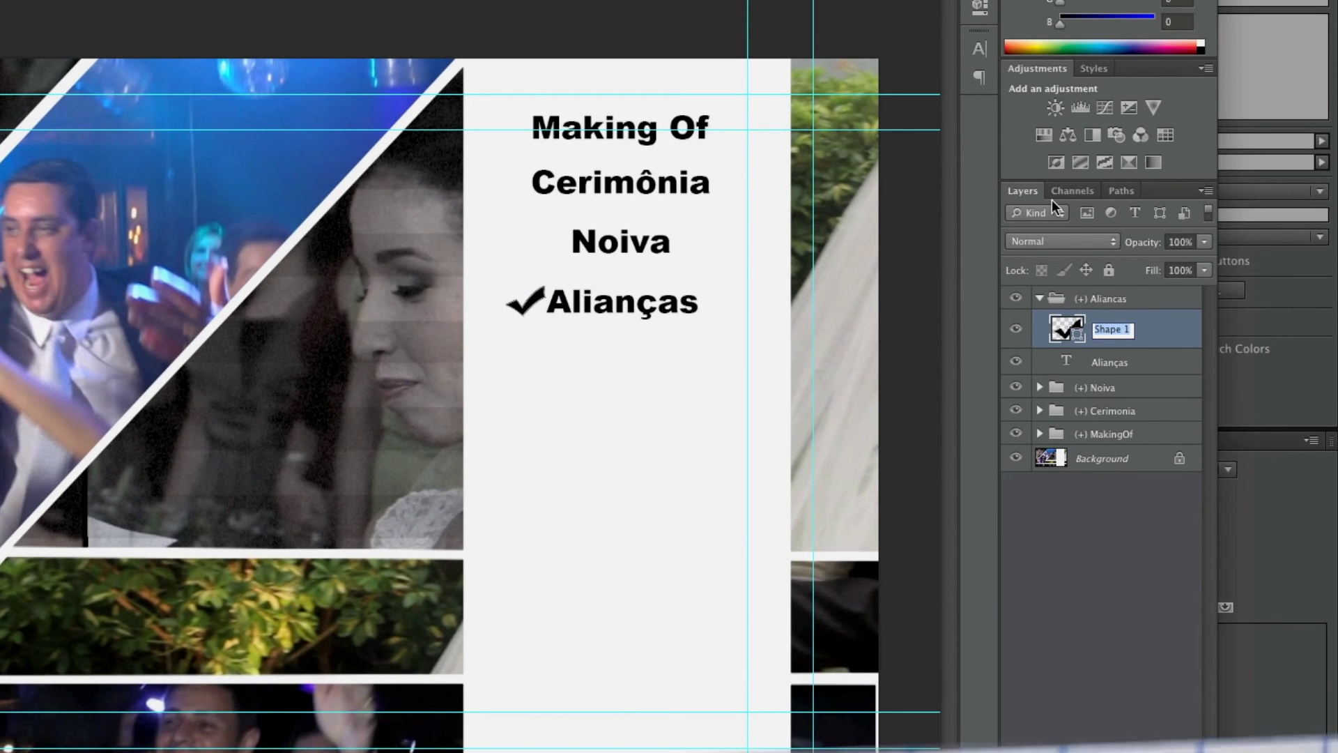
{"action": "key", "text": "BackSpace"}
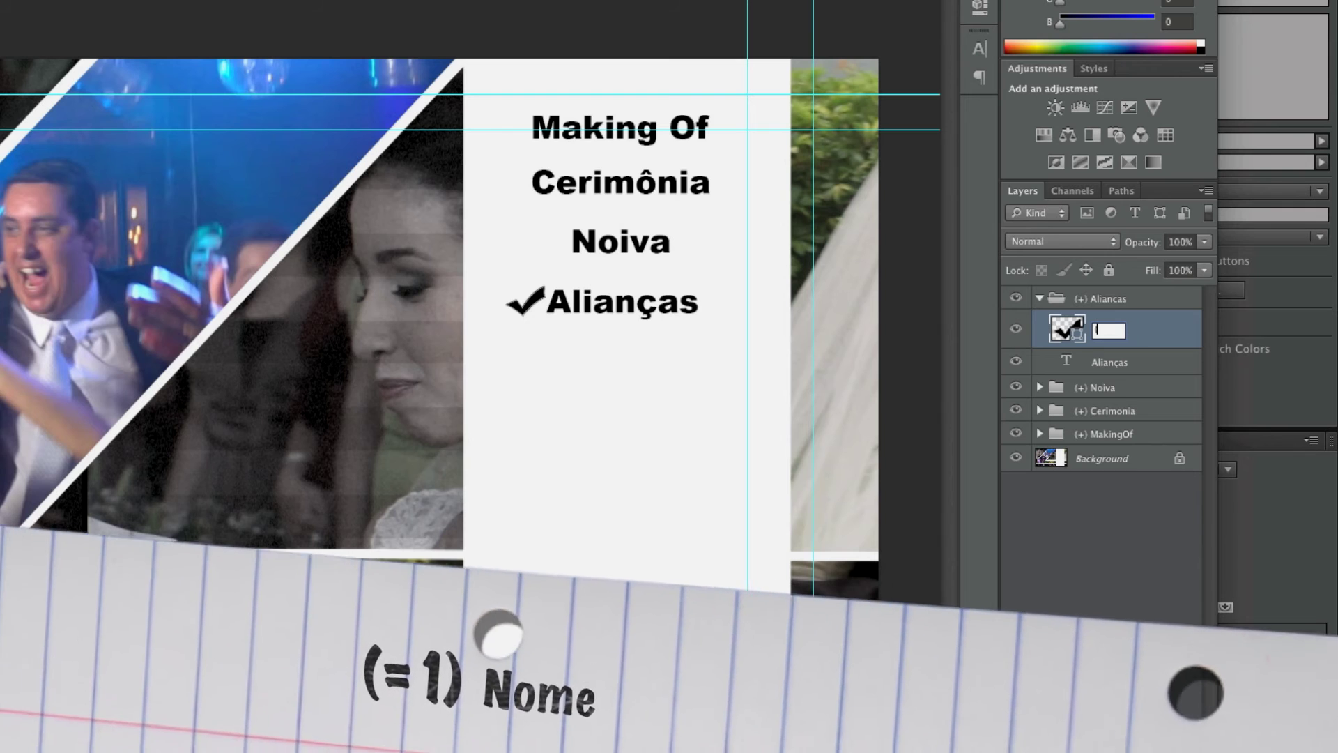
{"action": "type", "text": "(=1)"}
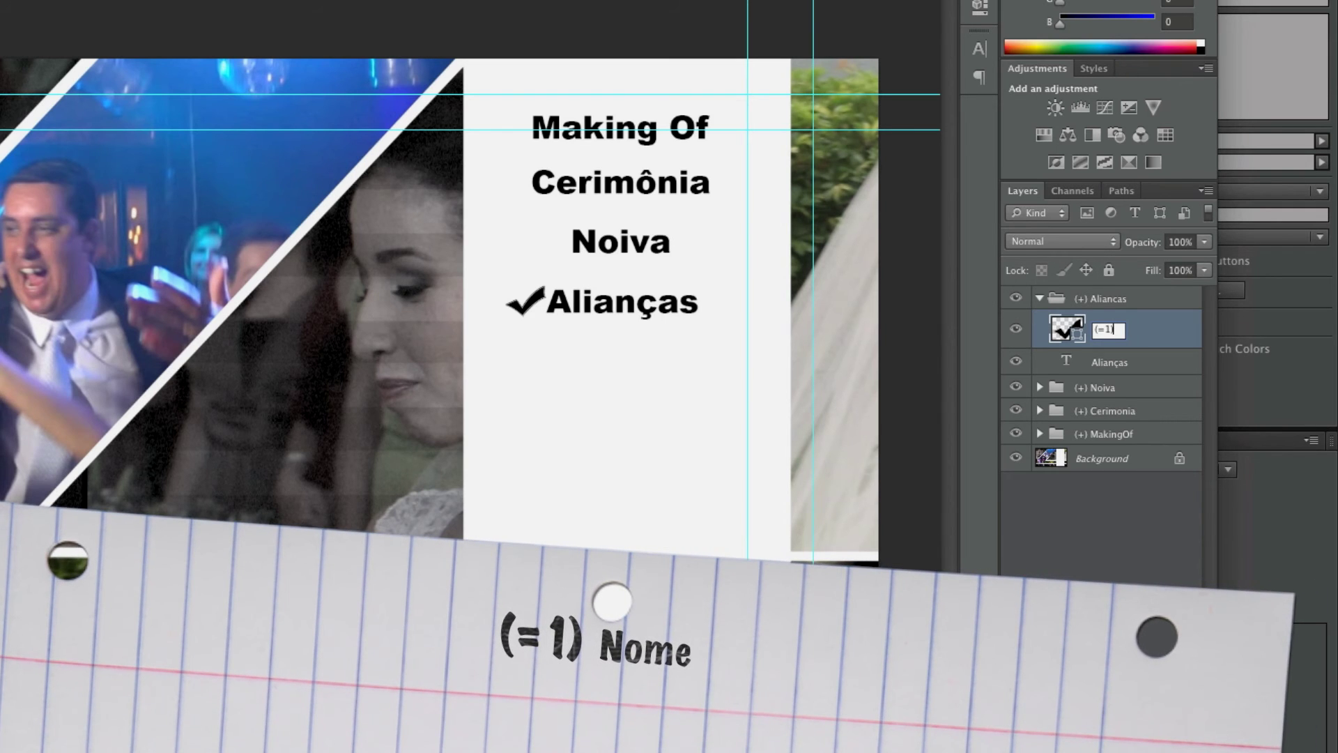
{"action": "type", "text": " Aliancas"}
{"action": "key", "text": "Return"}
Hide the (=1) Aliancas check mark layer and collapse the (+) Aliancas group
{"action": "left_click", "coordinate": [1015, 333]}
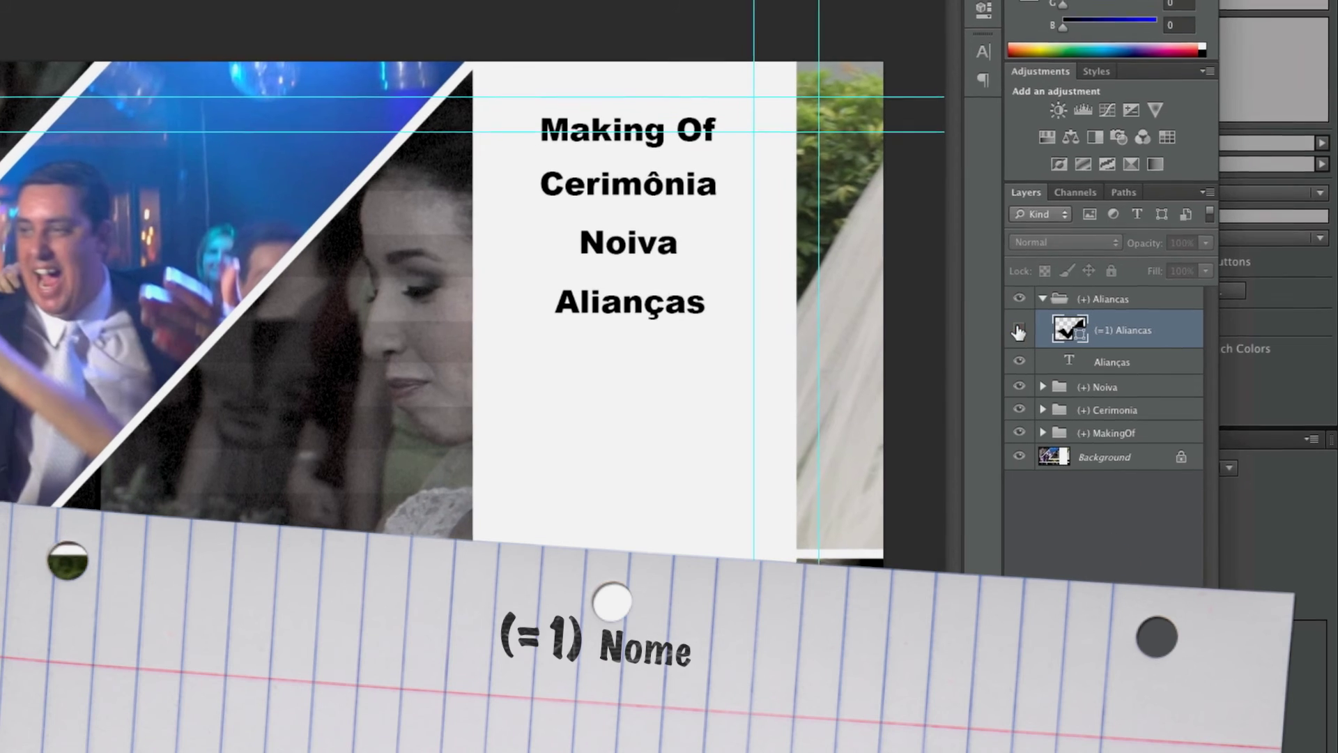
{"action": "left_click", "coordinate": [1016, 333]}
{"action": "left_click", "coordinate": [1033, 333]}
{"action": "left_click", "coordinate": [1057, 300]}
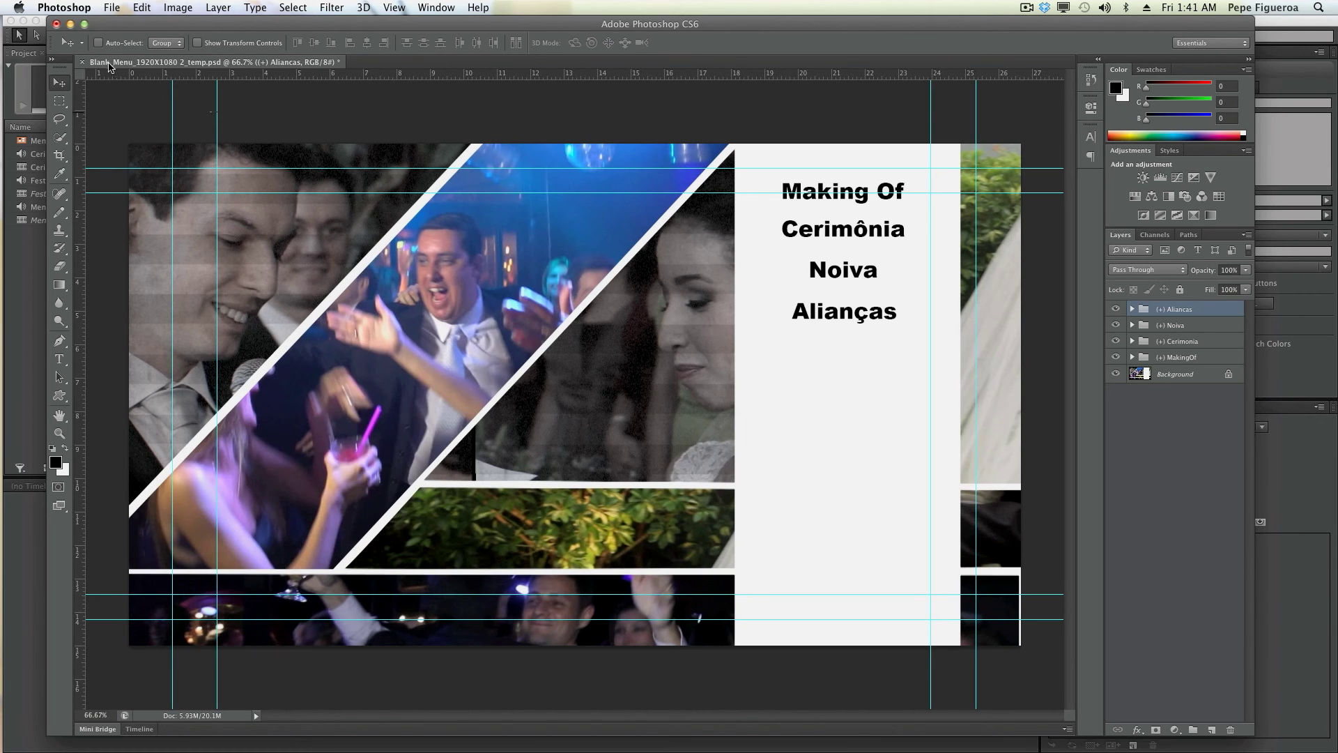
Close the menu document with its changes saved and minimise Photoshop to return to Encore
{"action": "key", "text": "super+w"}
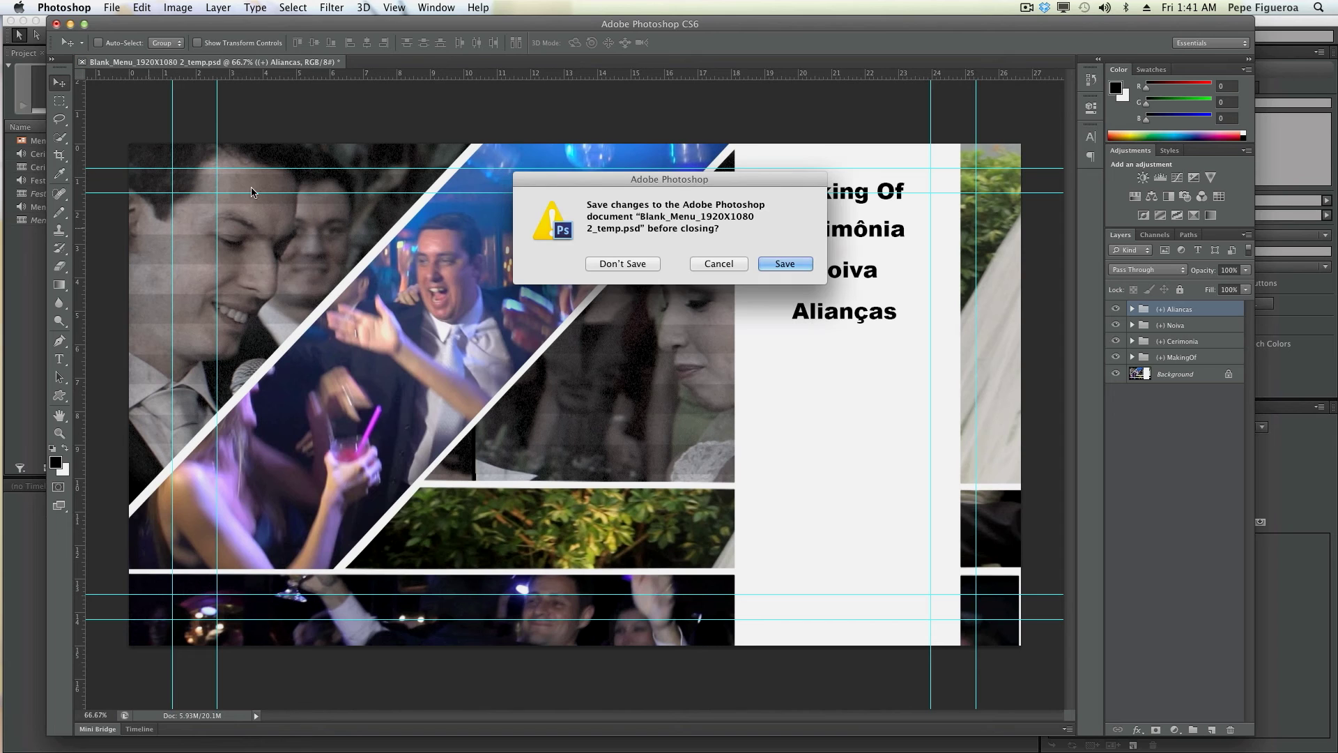
{"action": "left_click", "coordinate": [773, 262]}
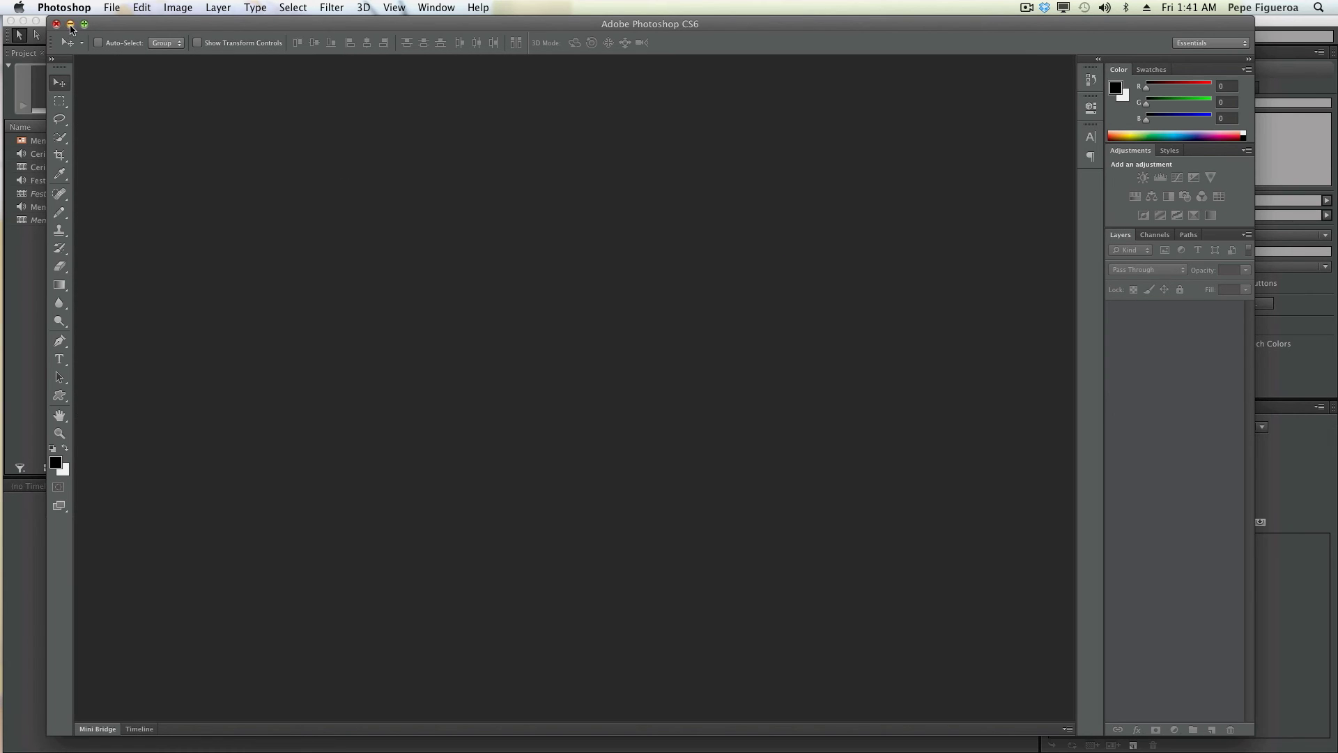
{"action": "left_click", "coordinate": [69, 24]}
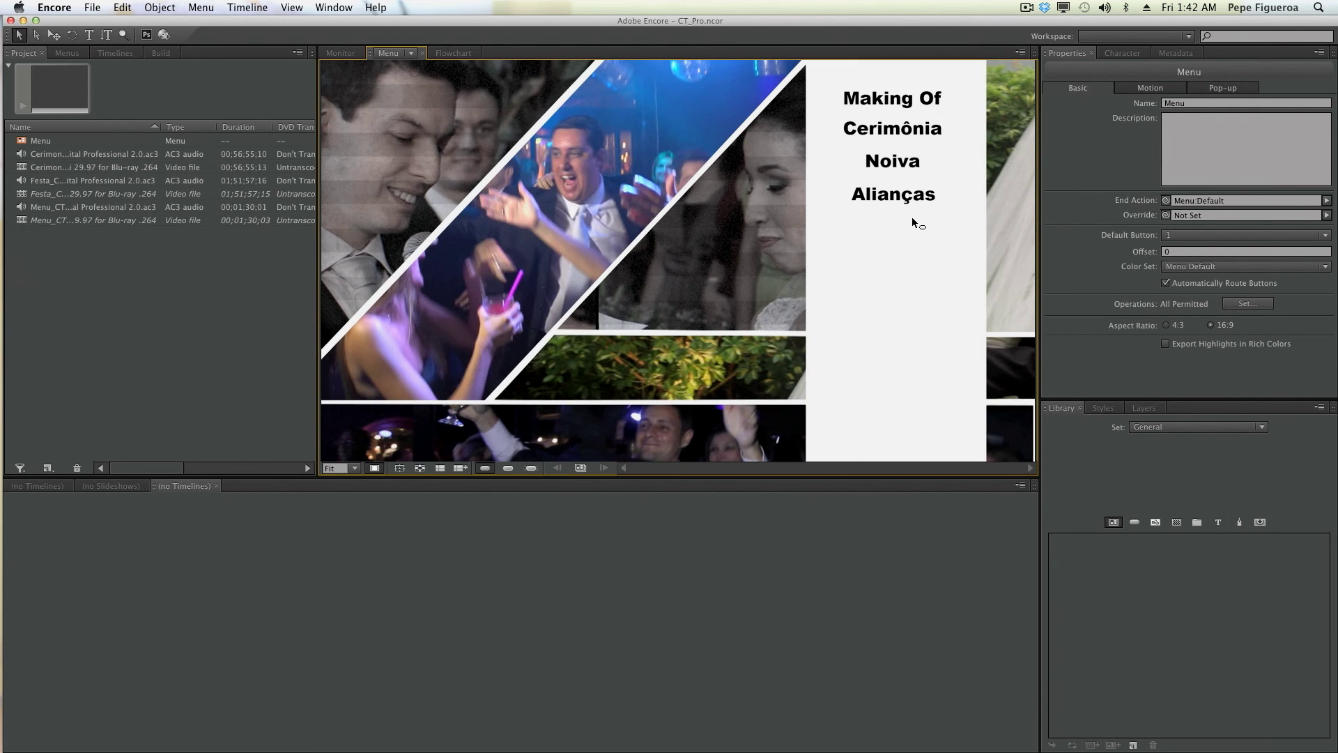
Preview the selected and activated highlight states of the menu buttons in Encore
{"action": "left_click", "coordinate": [508, 468]}
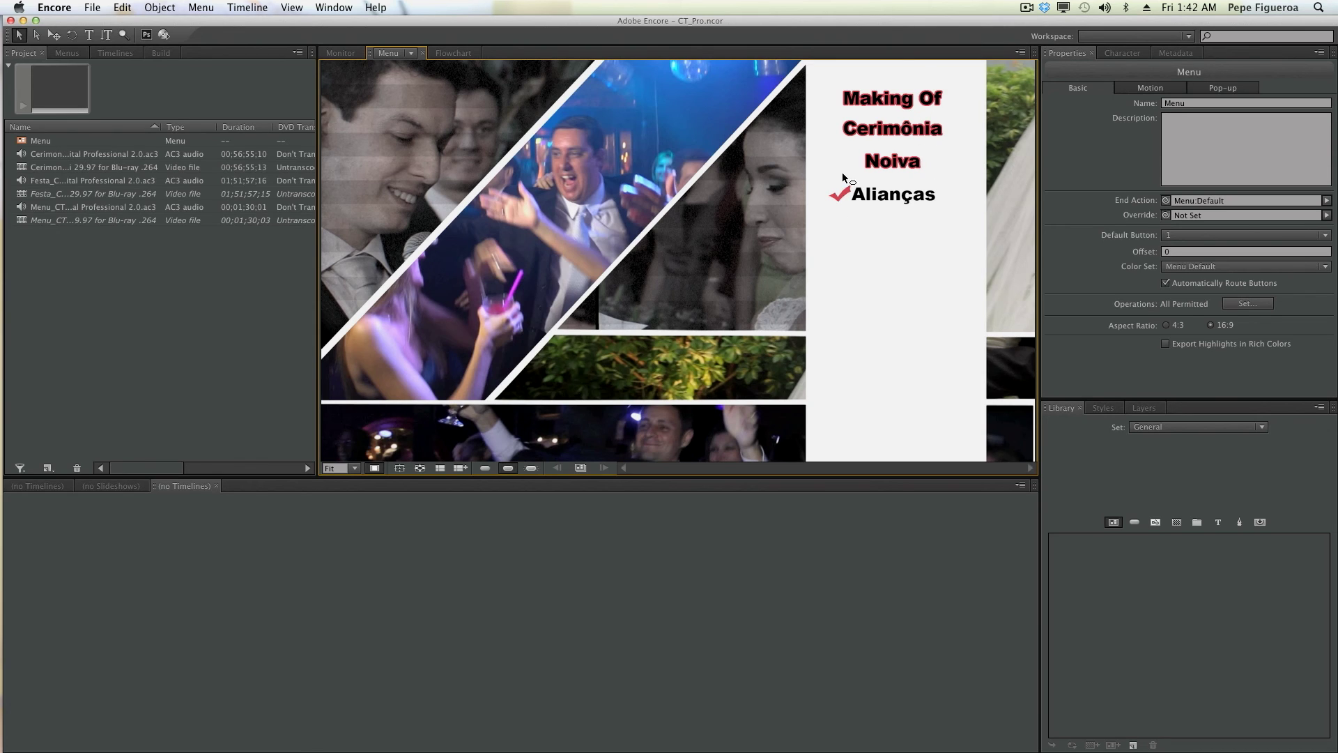
{"action": "left_click", "coordinate": [531, 469]}
{"action": "left_click", "coordinate": [509, 469]}
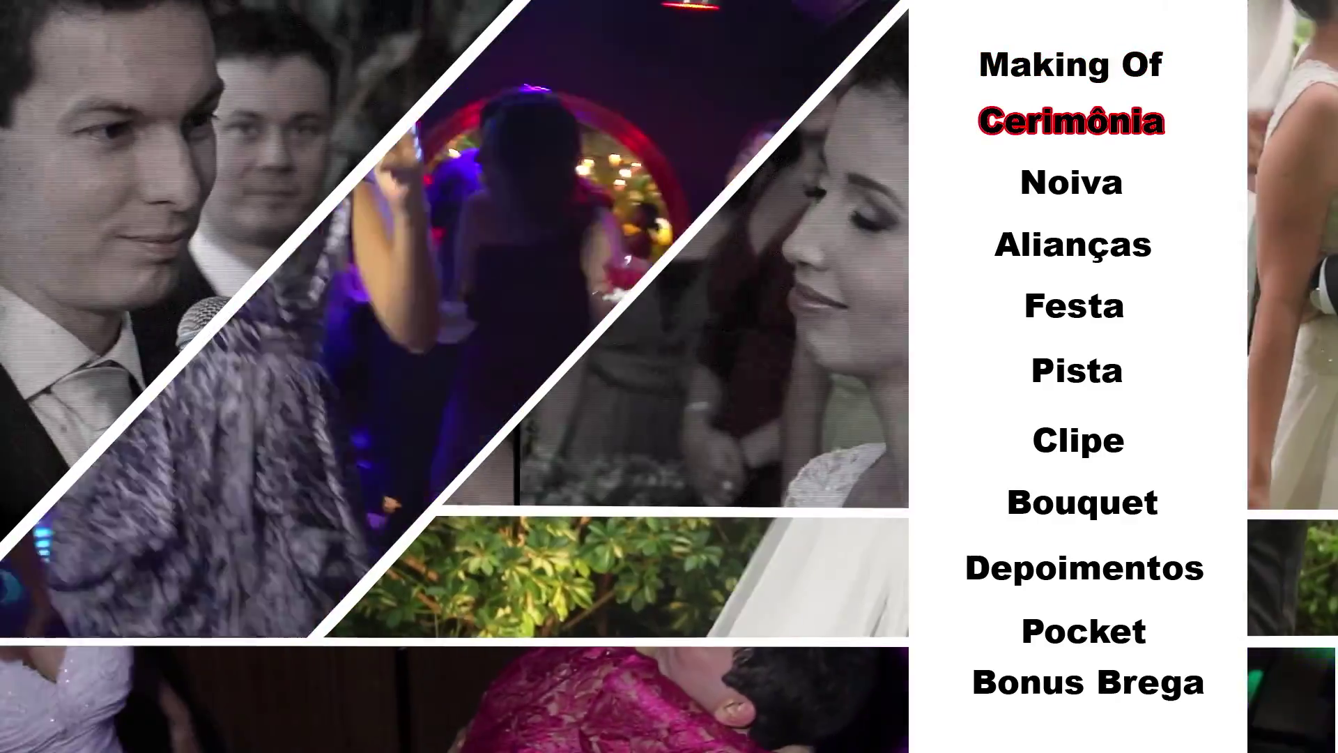
Move the highlight down and up through the finished menu's buttons between Making Of and Alianças to check their highlights
{"action": "key", "text": "Down"}
{"action": "key", "text": "Down"}
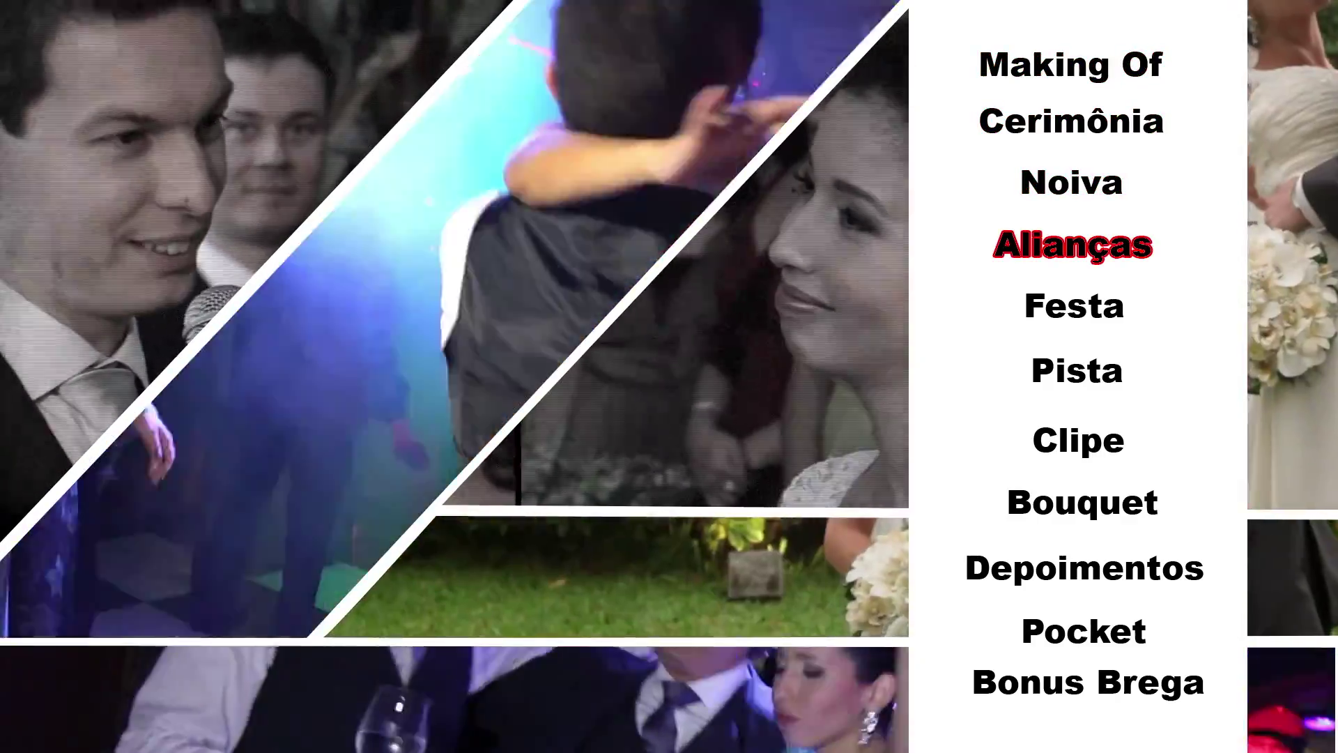
{"action": "key", "text": "Up"}
{"action": "key", "text": "Up"}
{"action": "key", "text": "Up"}
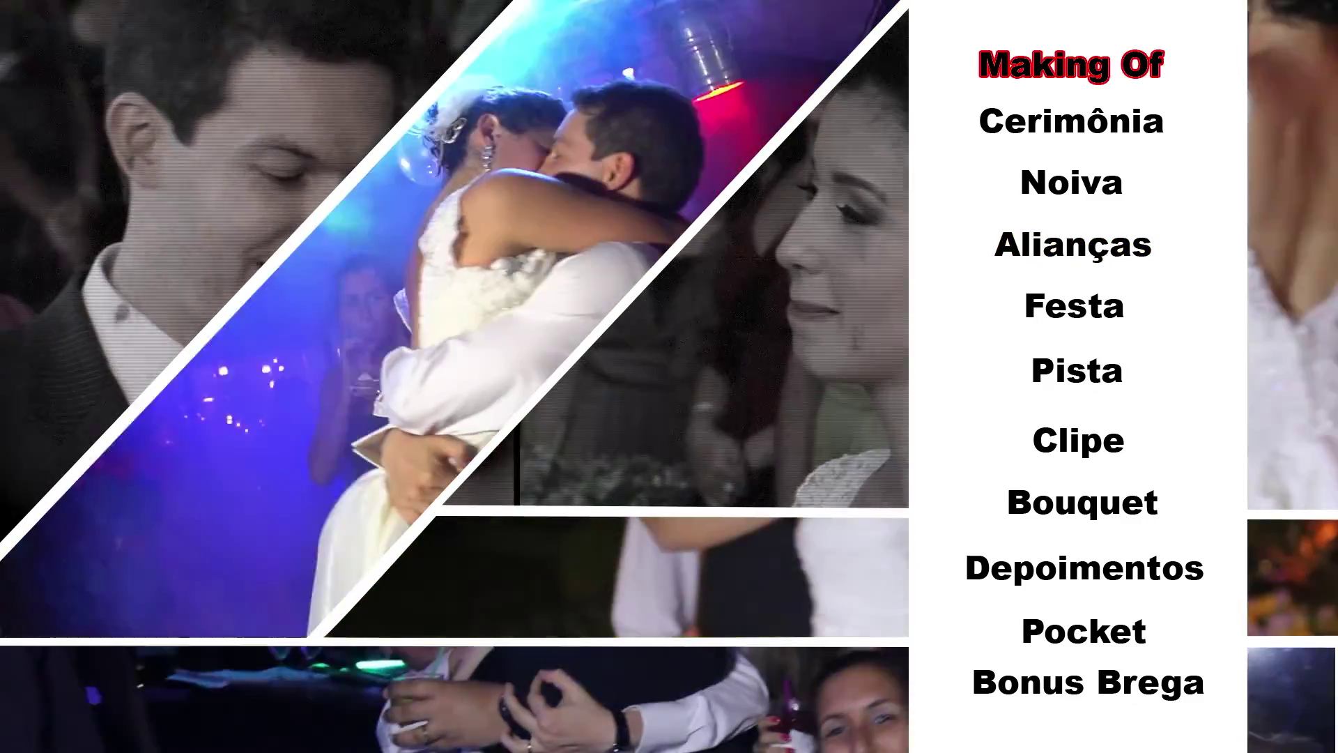
{"action": "key", "text": "Down"}
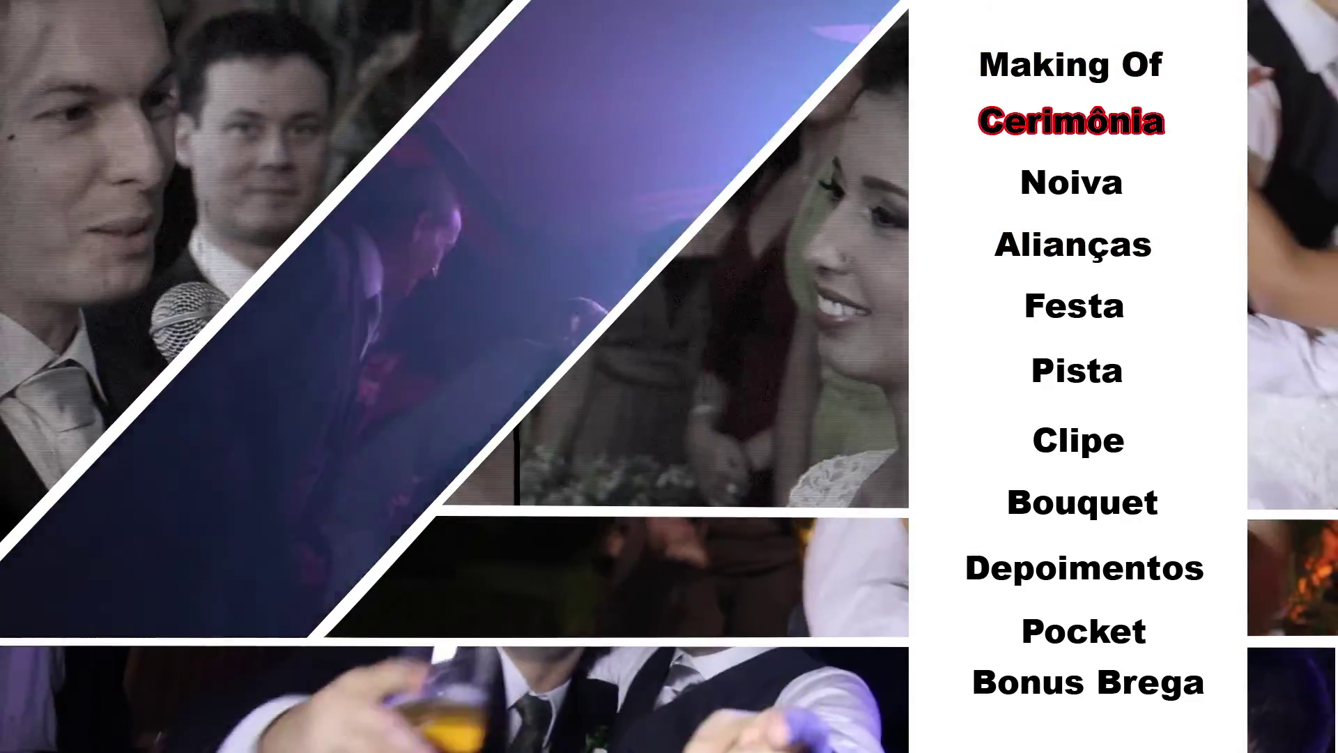